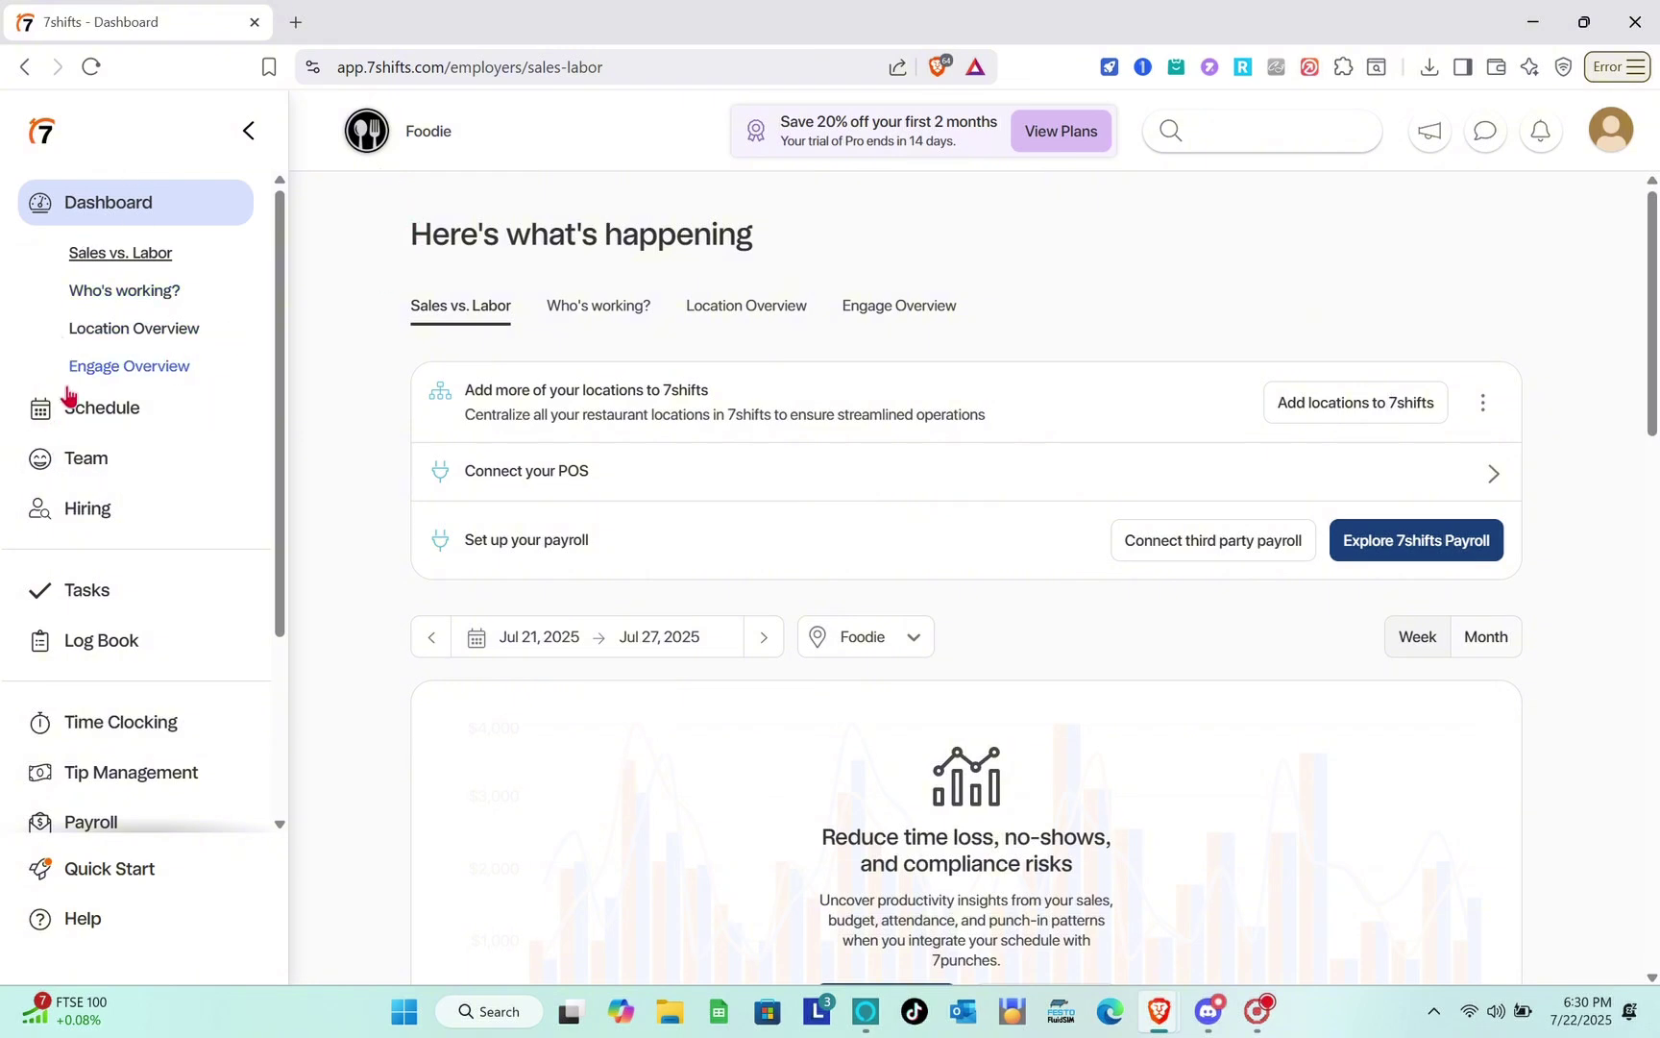
# Open the Foodie schedule and show the calendar with the Jul 21–27, 2025 week.
pyautogui.click(136, 401)
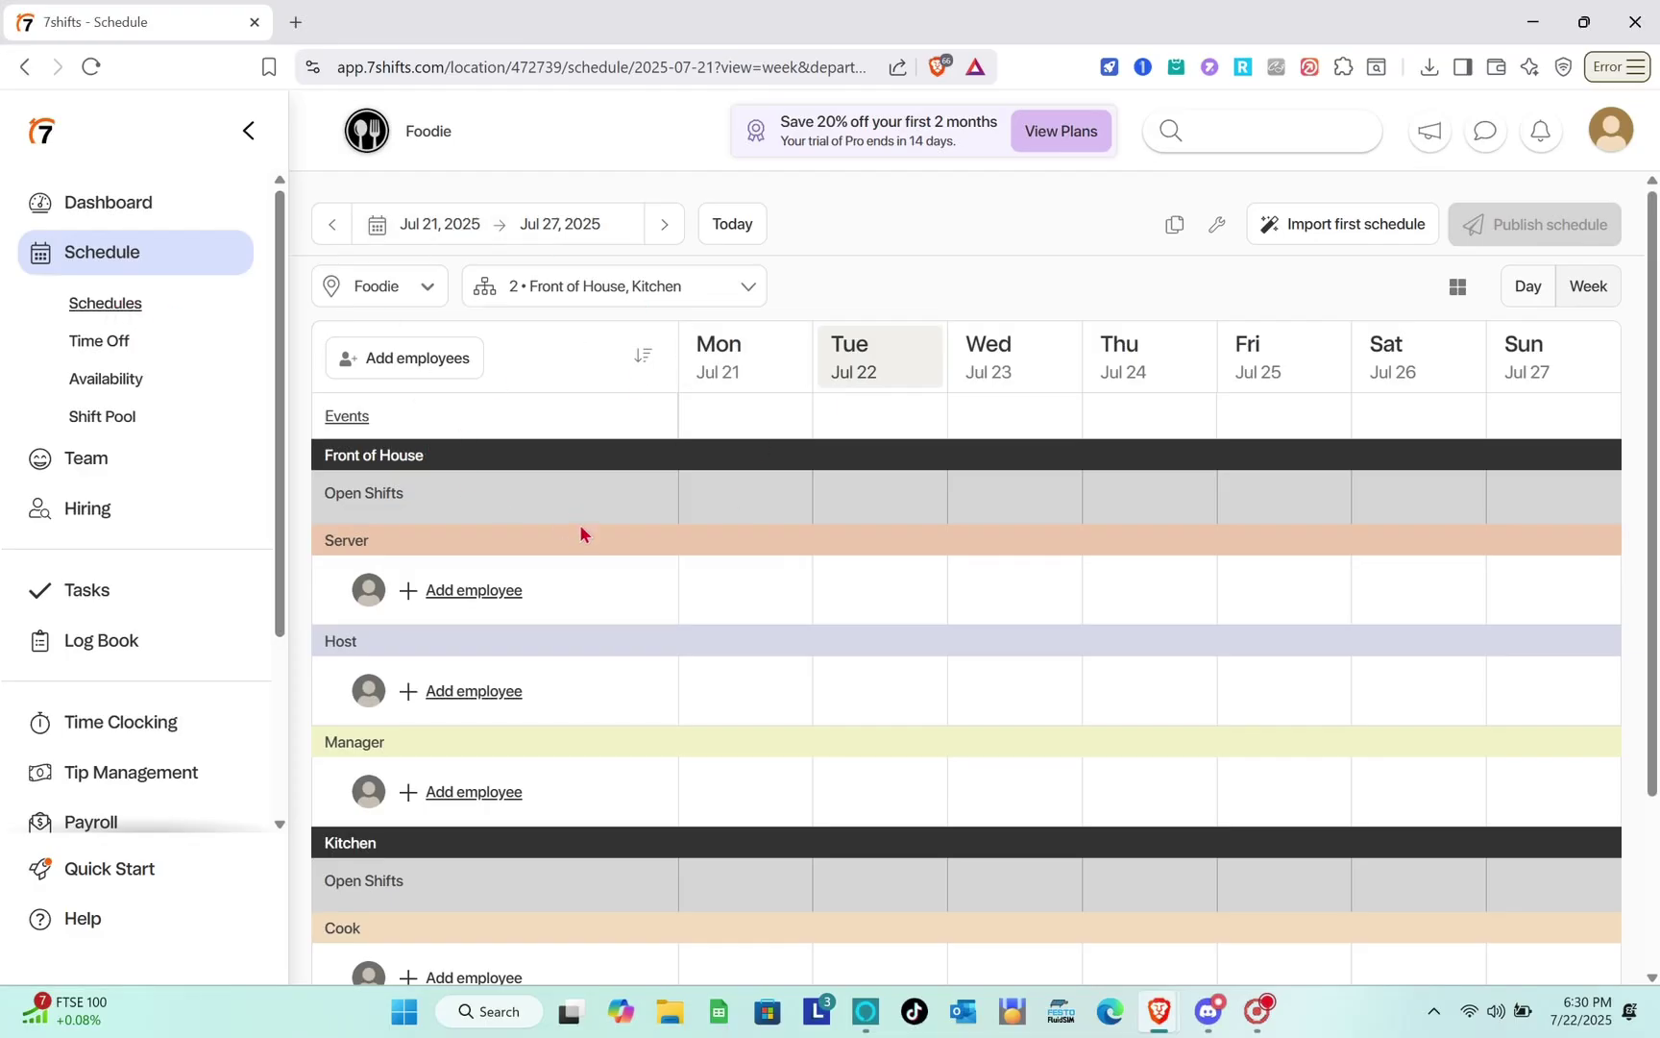
pyautogui.scroll(-1, 581, 528)
pyautogui.scroll(1, 580, 452)
pyautogui.click(591, 242)
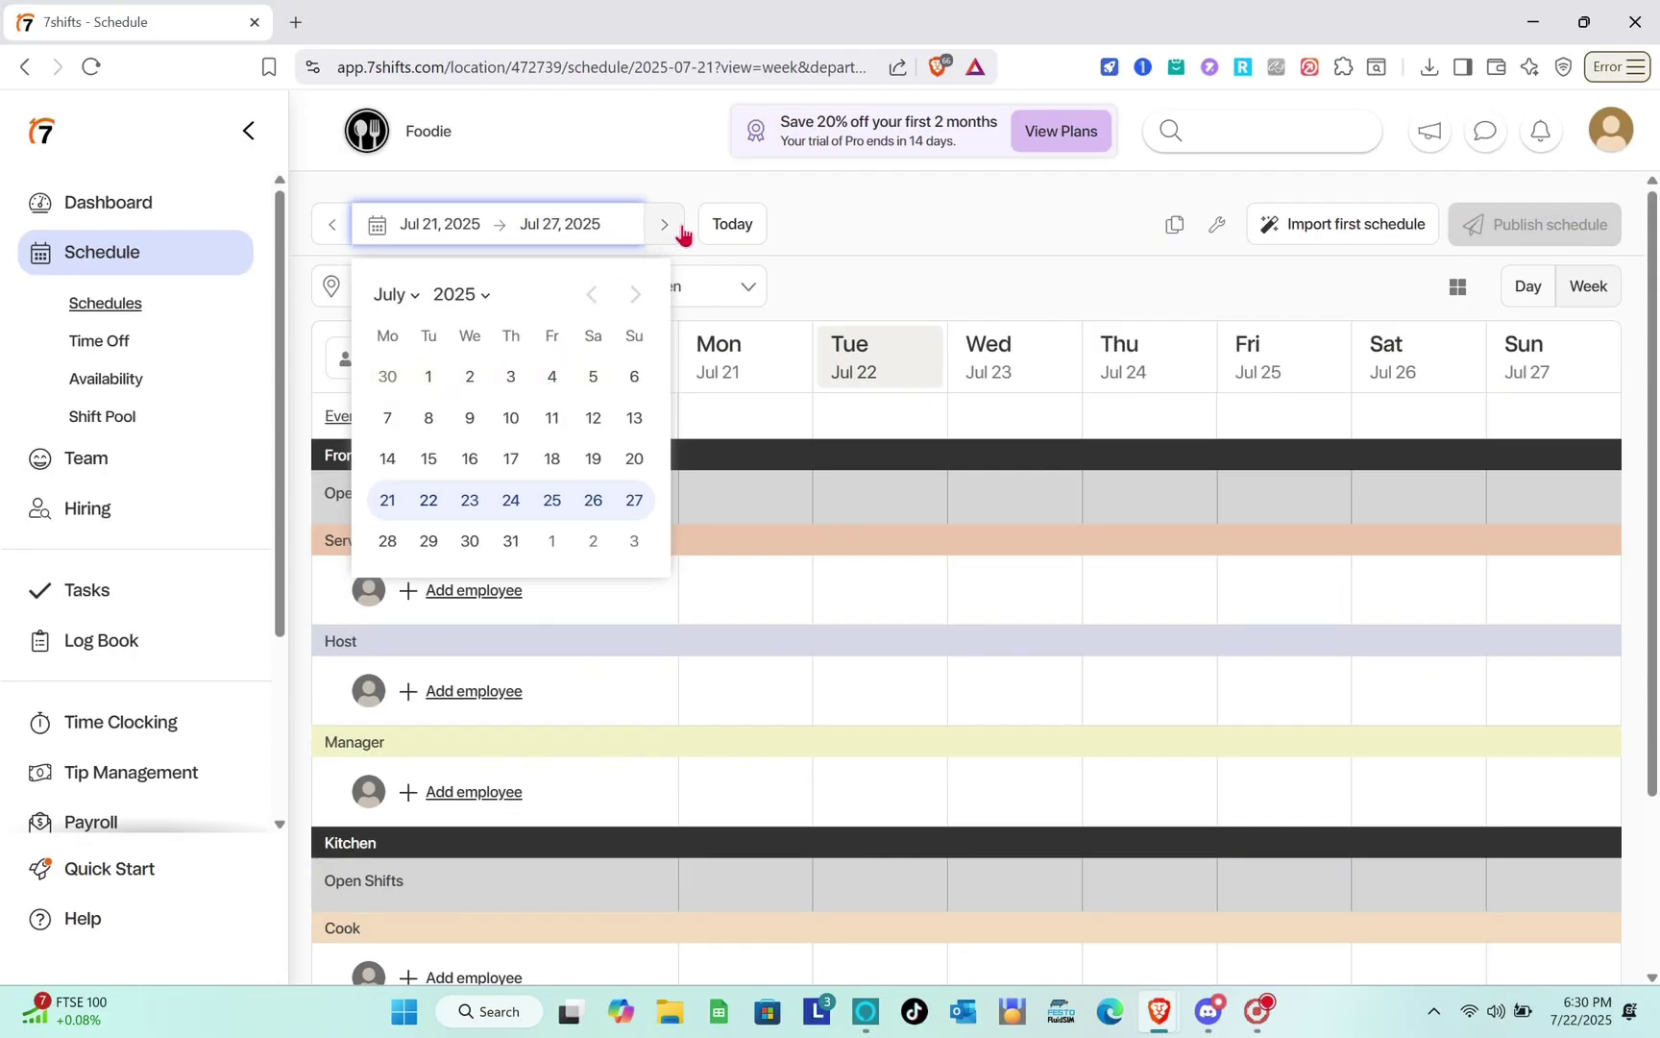
pyautogui.click(727, 239)
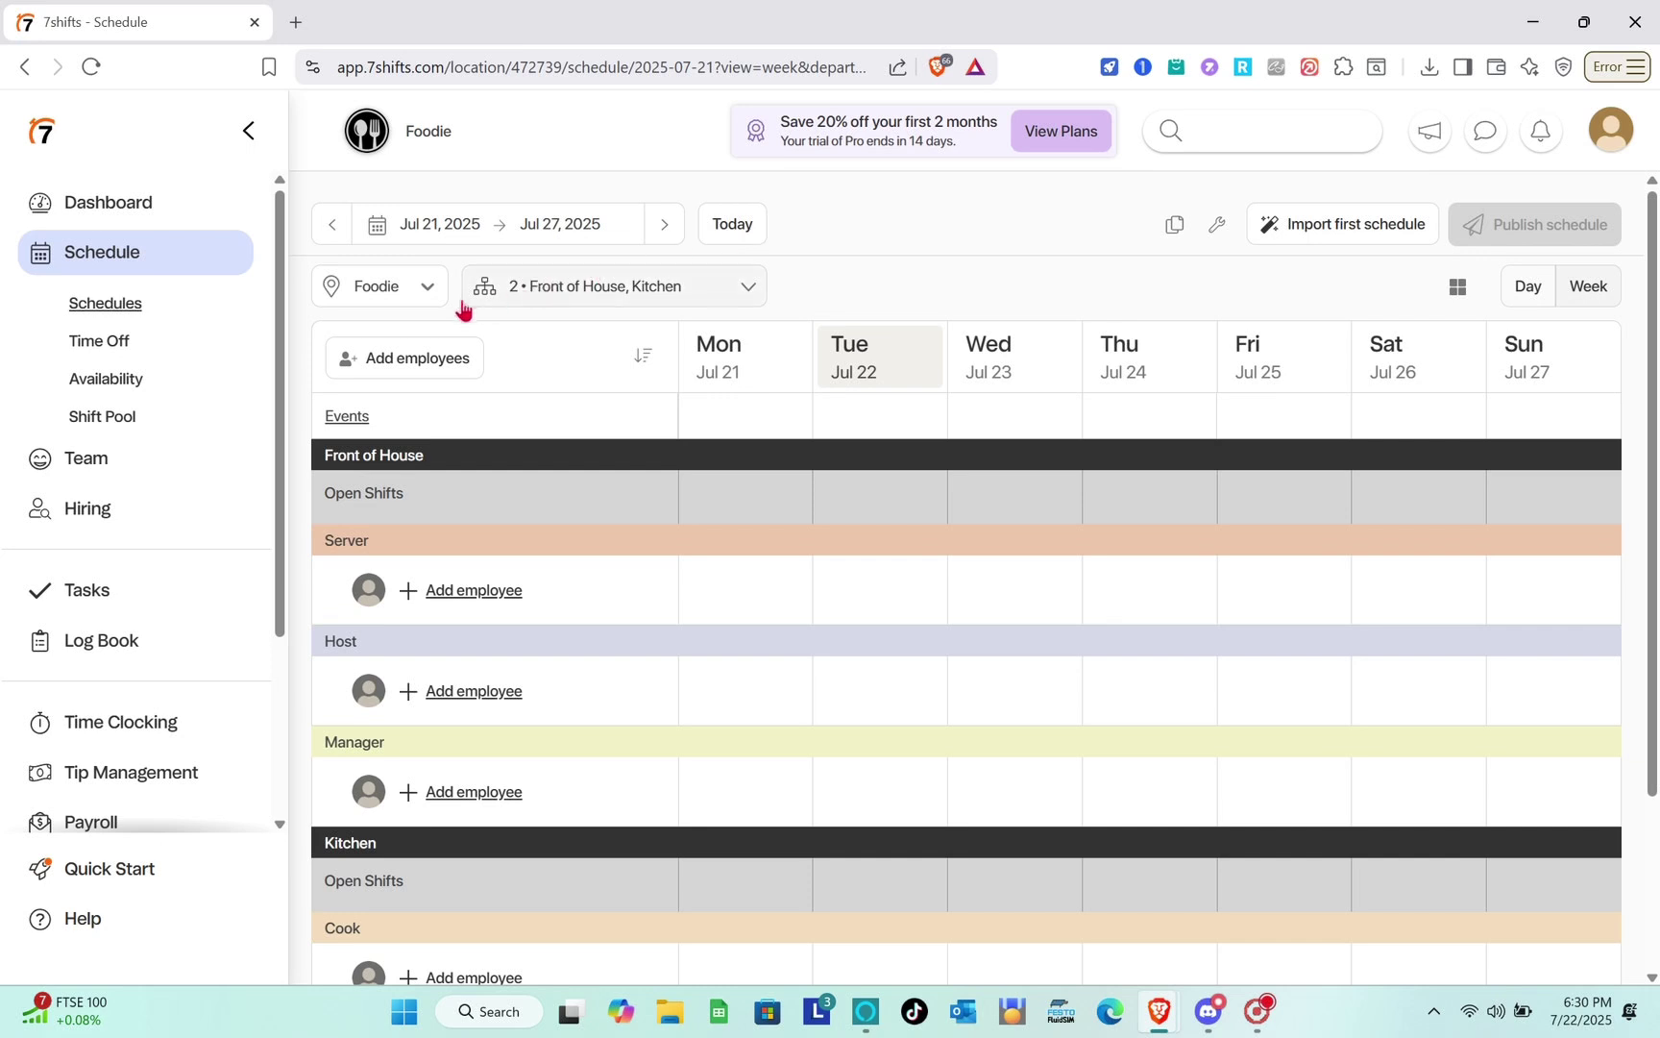
pyautogui.click(430, 298)
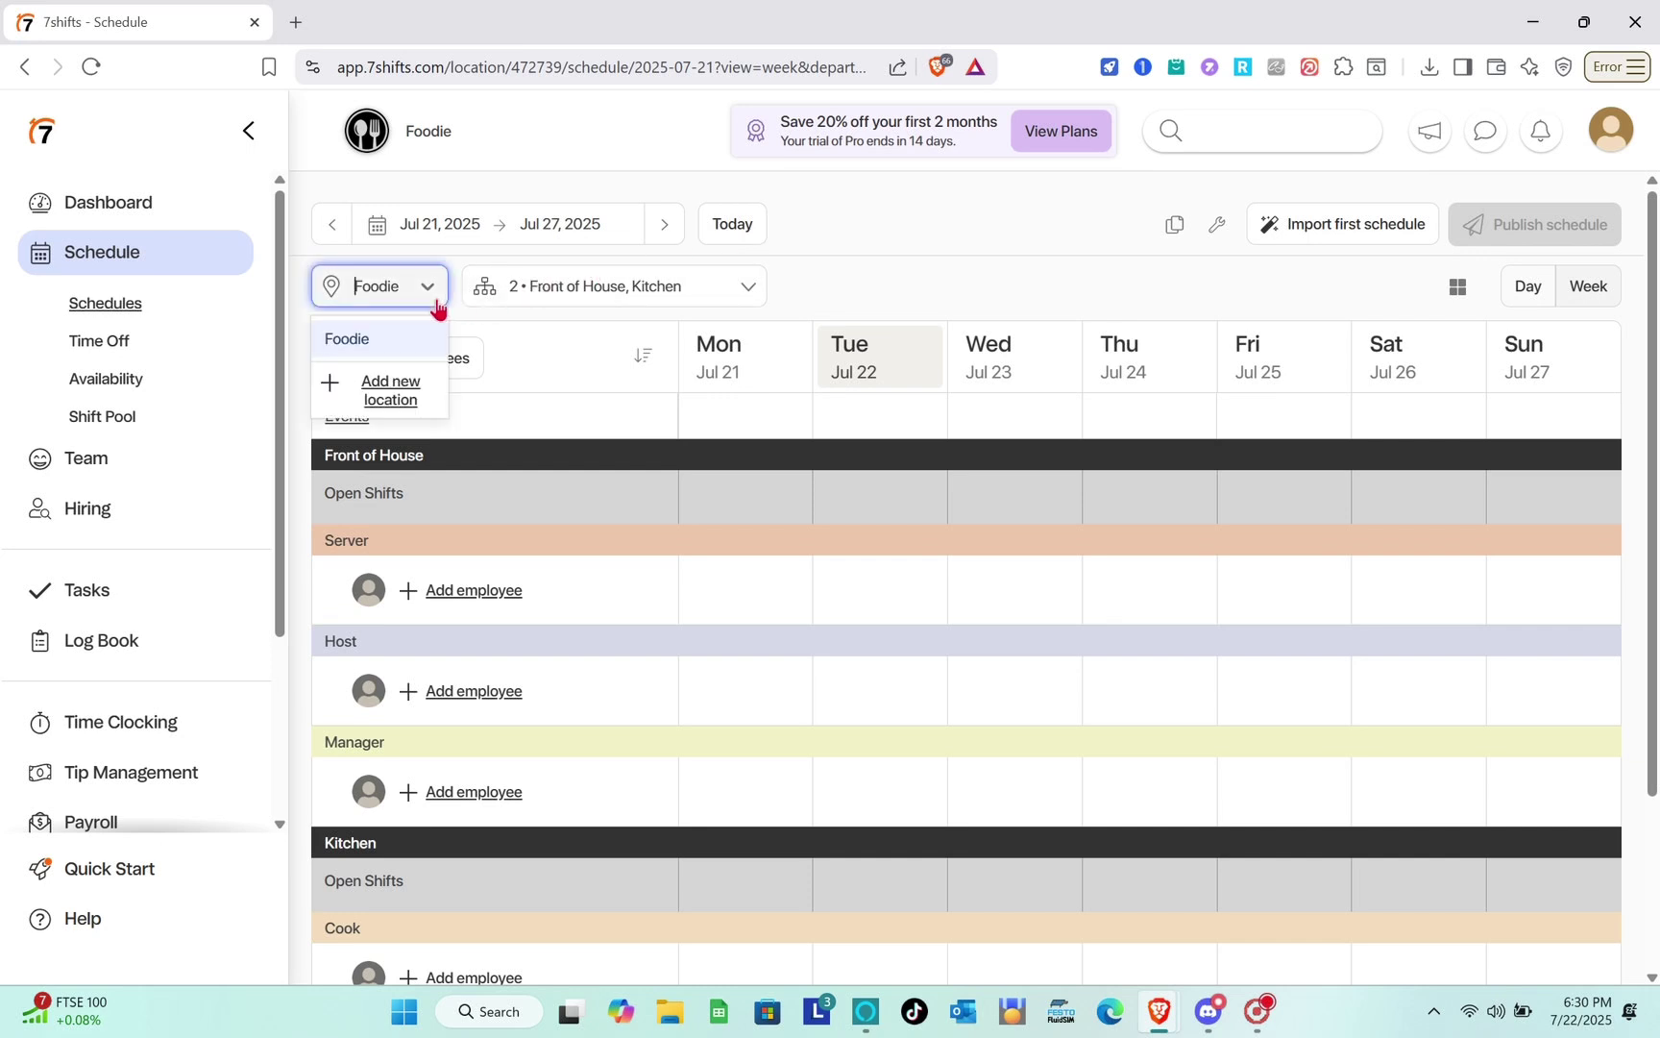
pyautogui.click(407, 348)
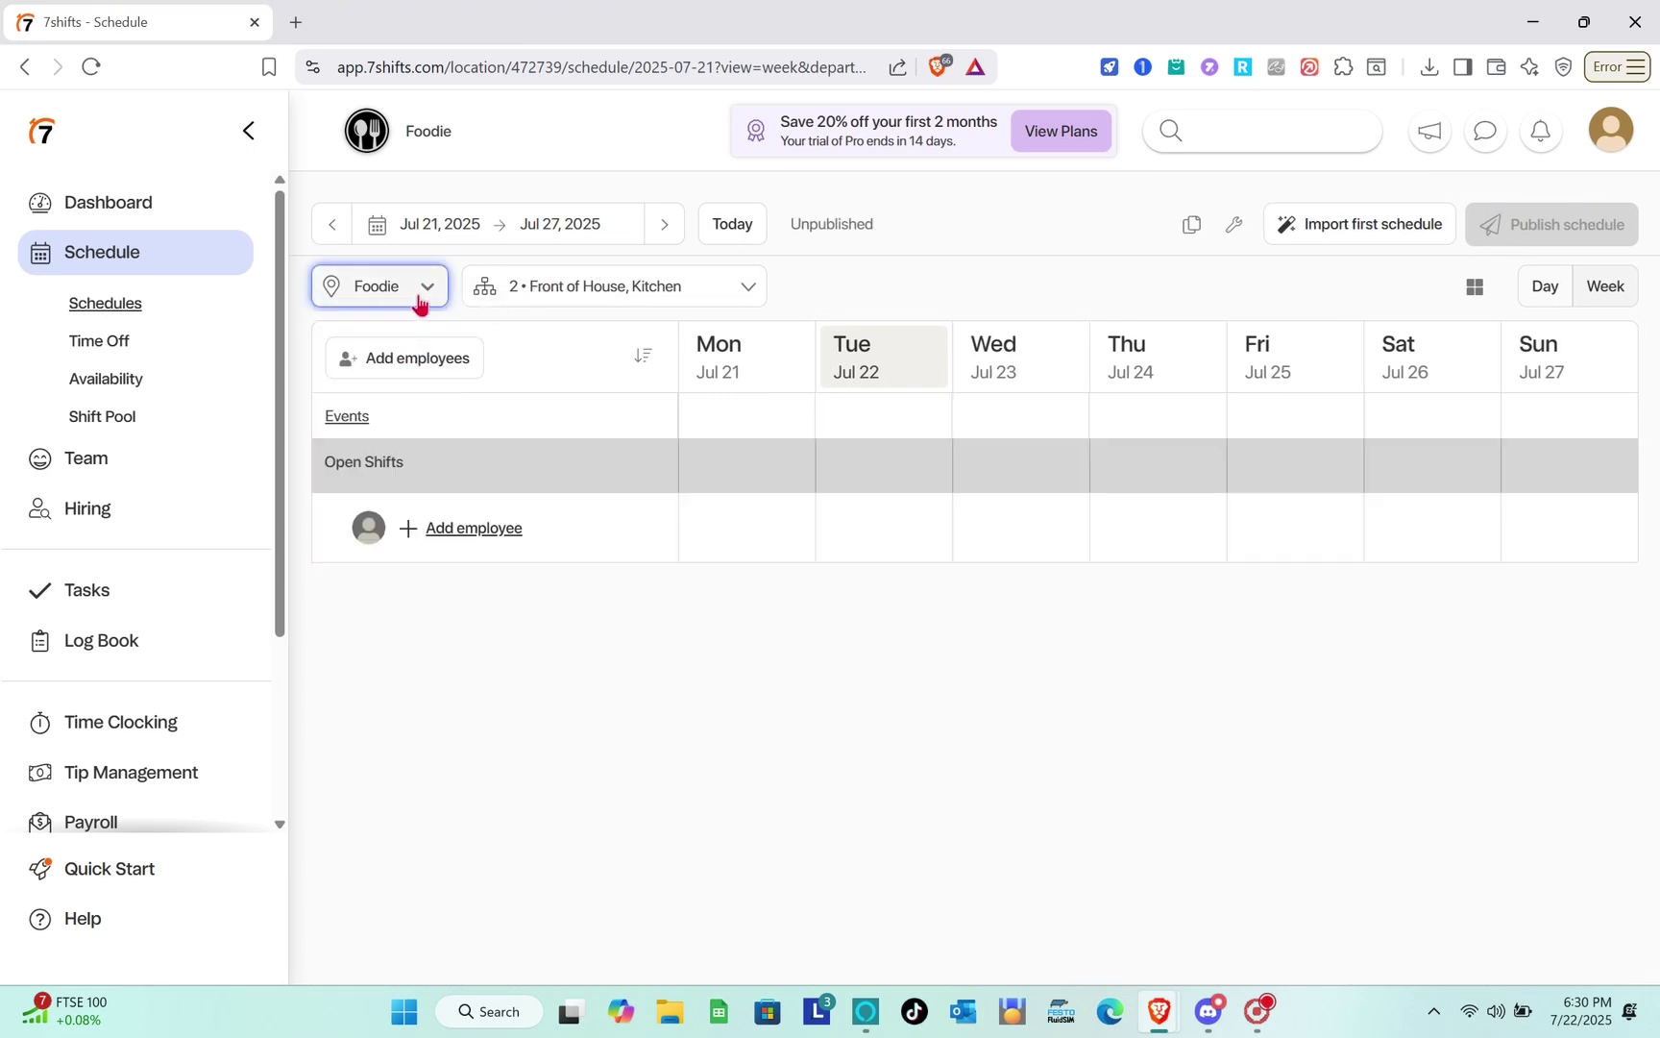
pyautogui.click(419, 303)
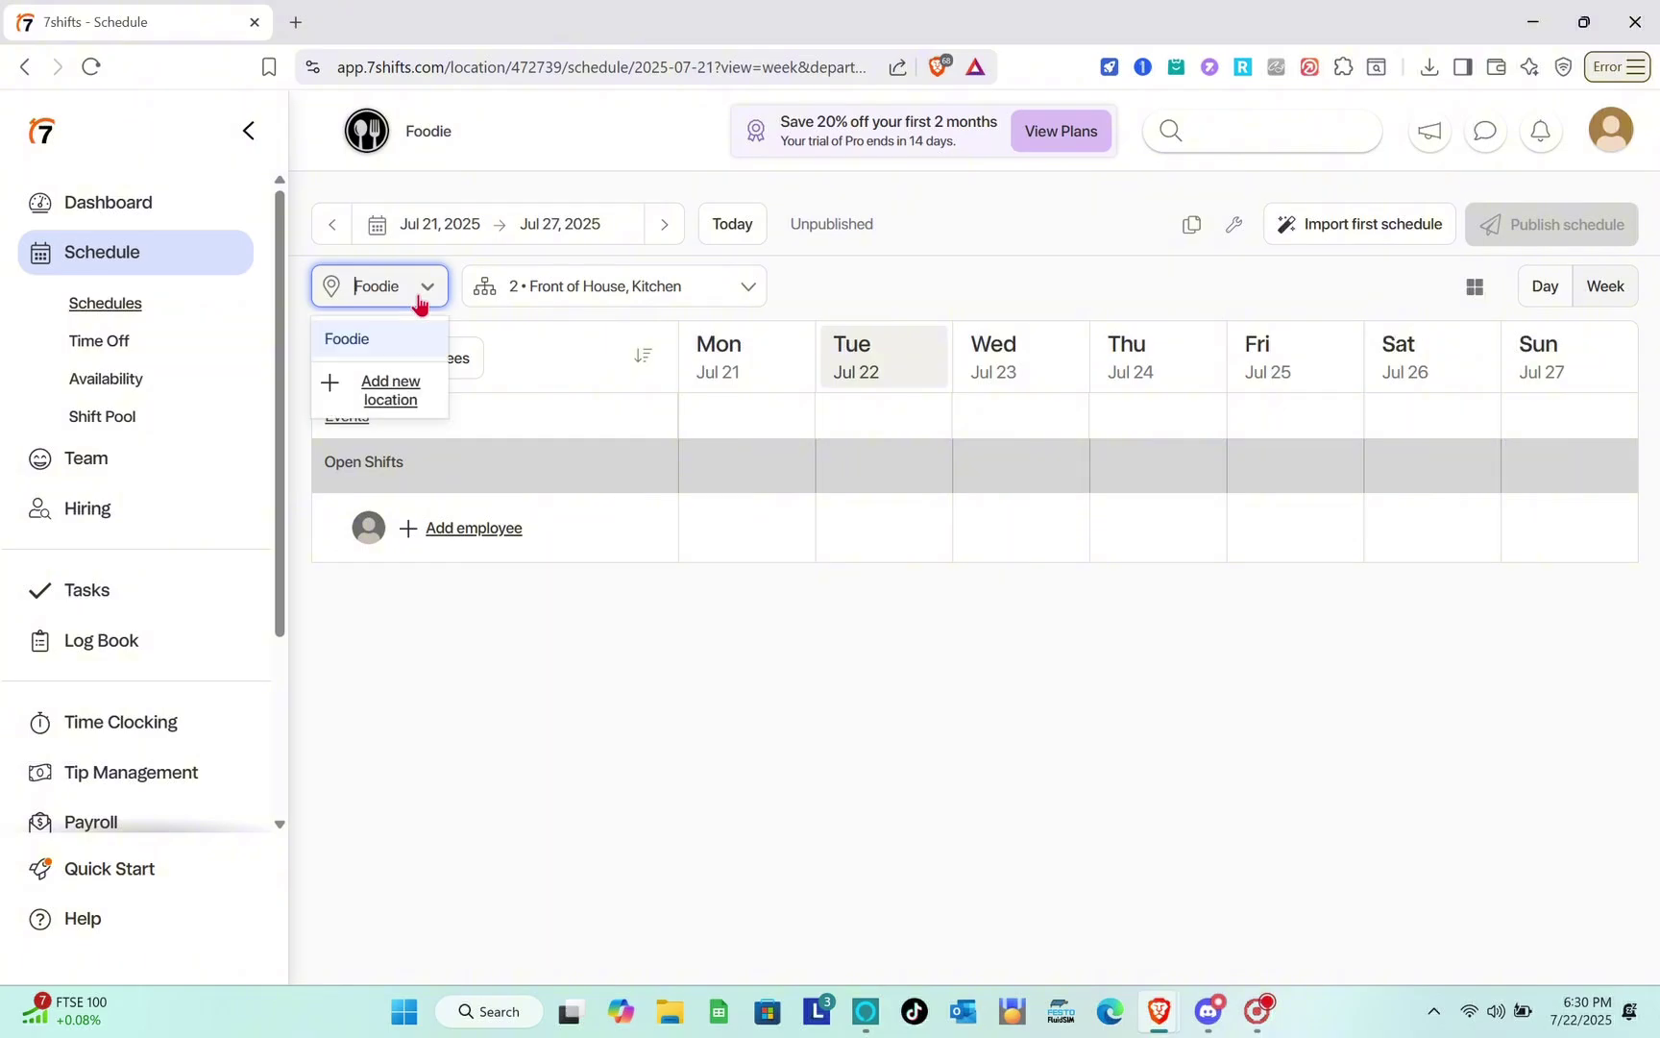
pyautogui.click(401, 348)
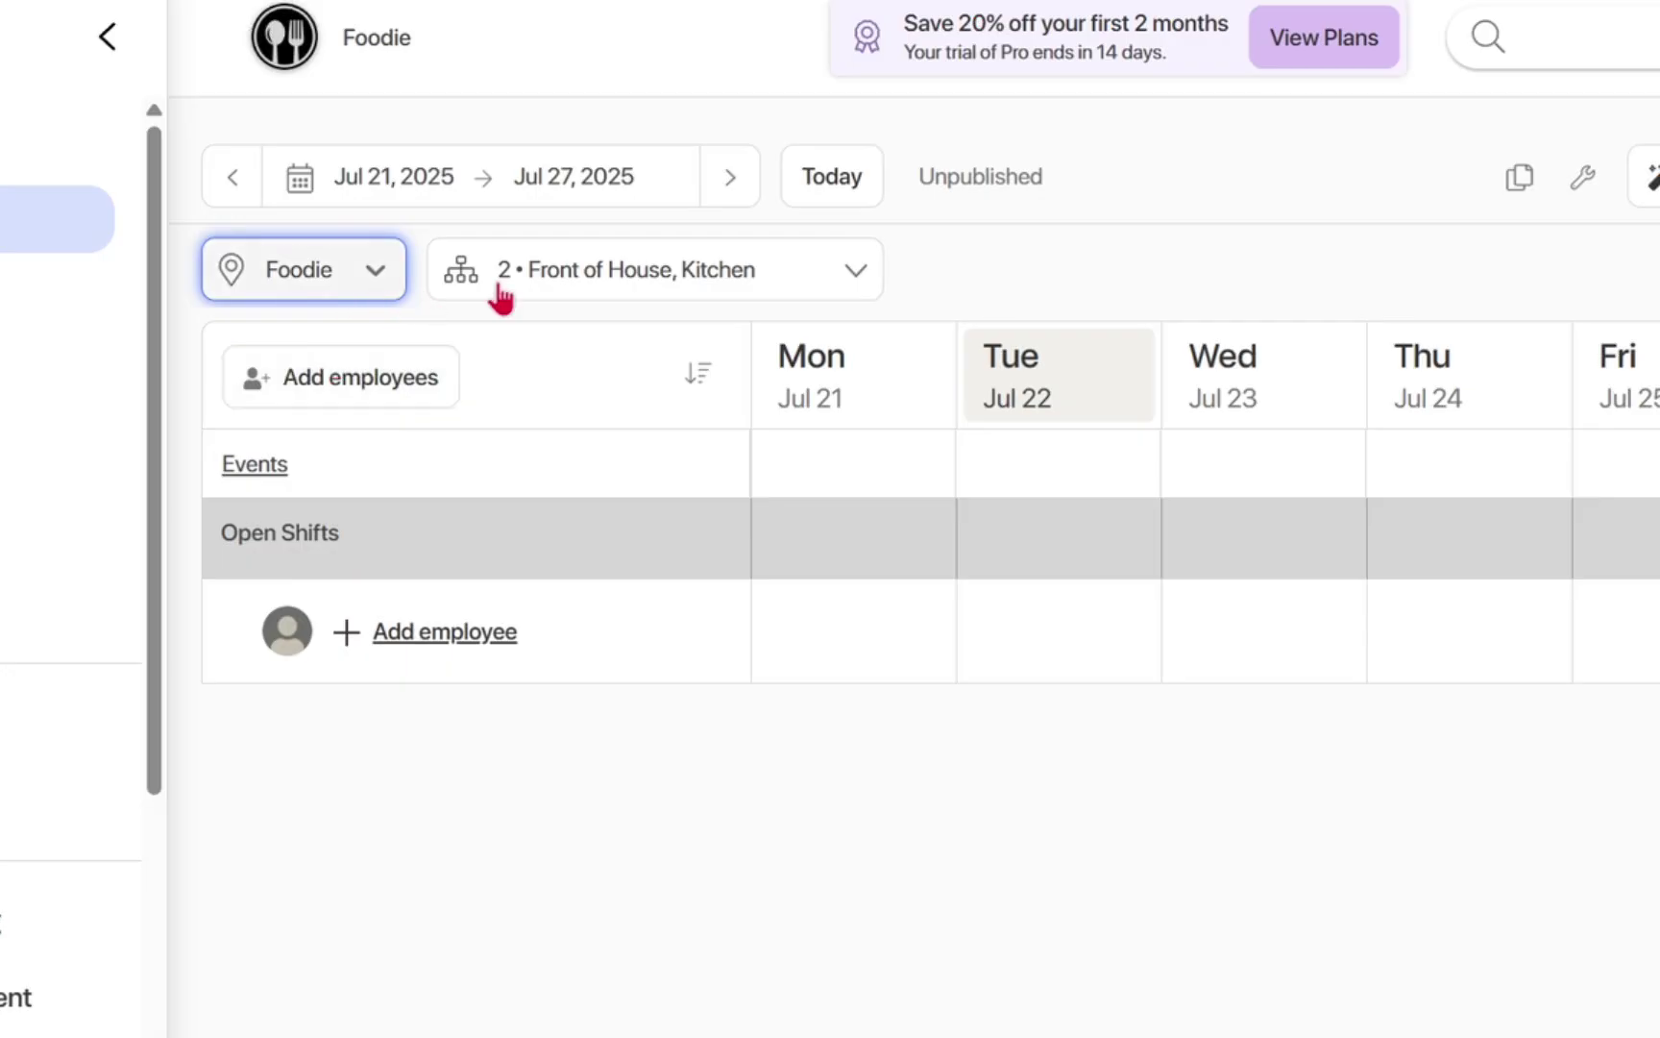
pyautogui.click(619, 298)
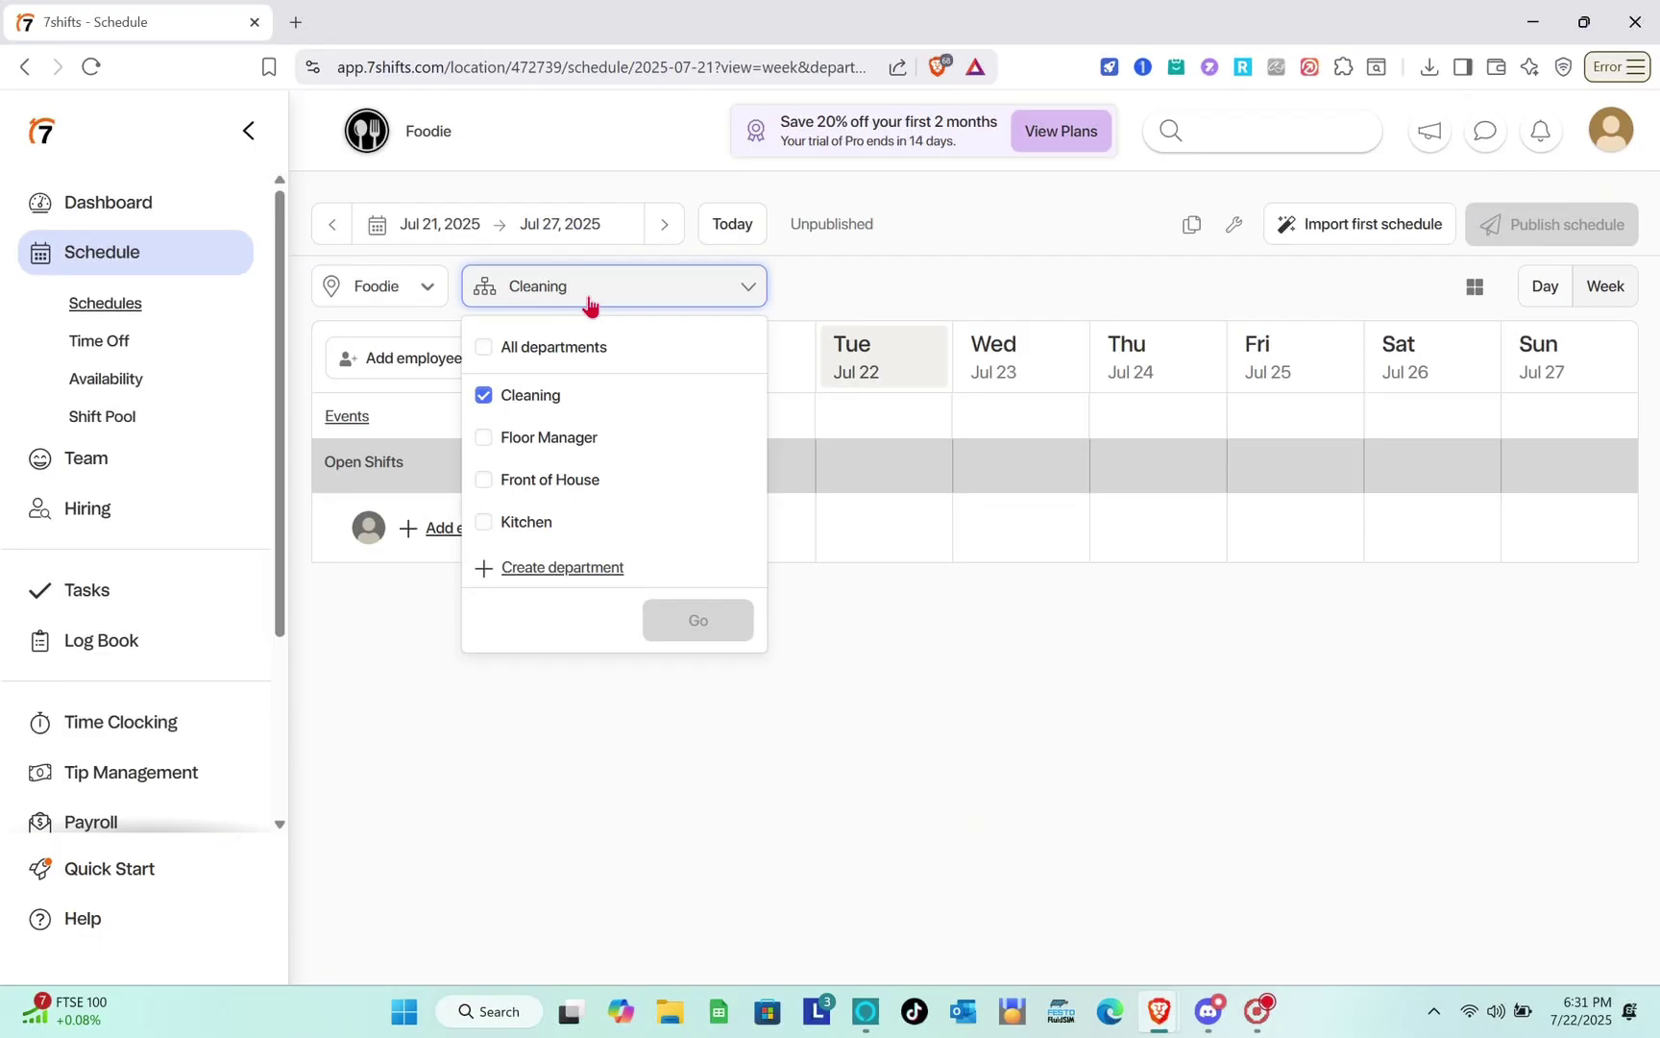
pyautogui.click(483, 350)
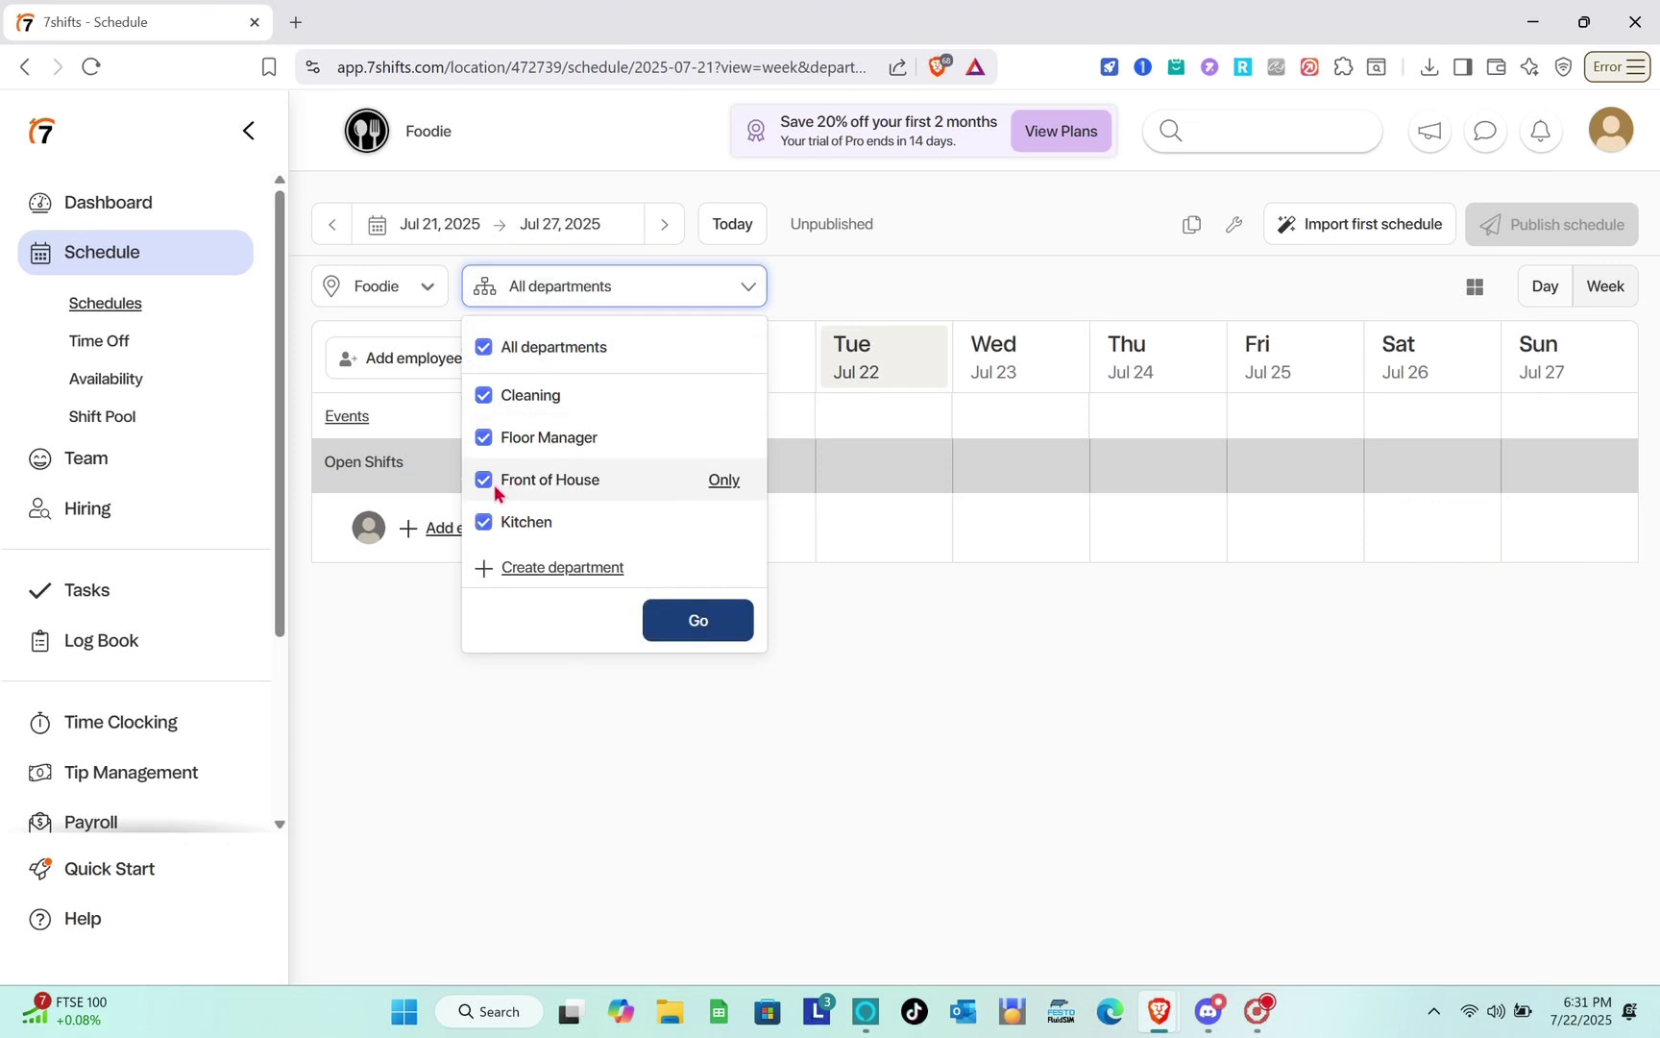
pyautogui.click(483, 437)
pyautogui.click(484, 398)
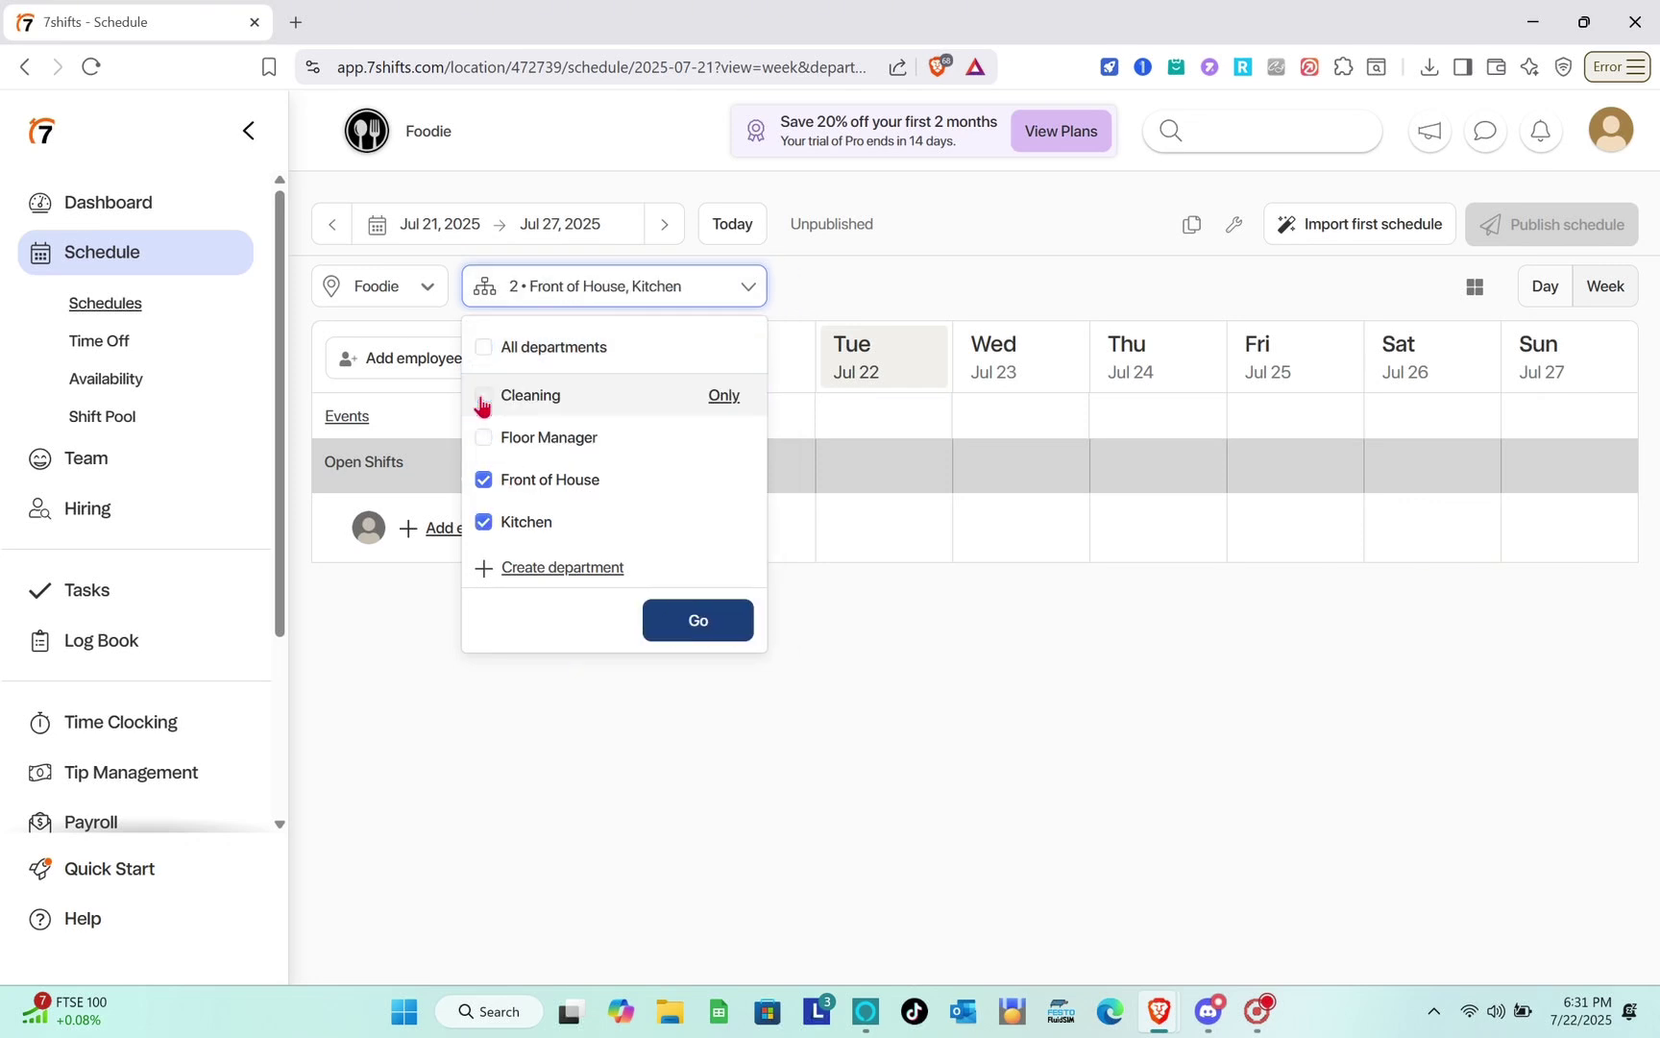
pyautogui.click(675, 631)
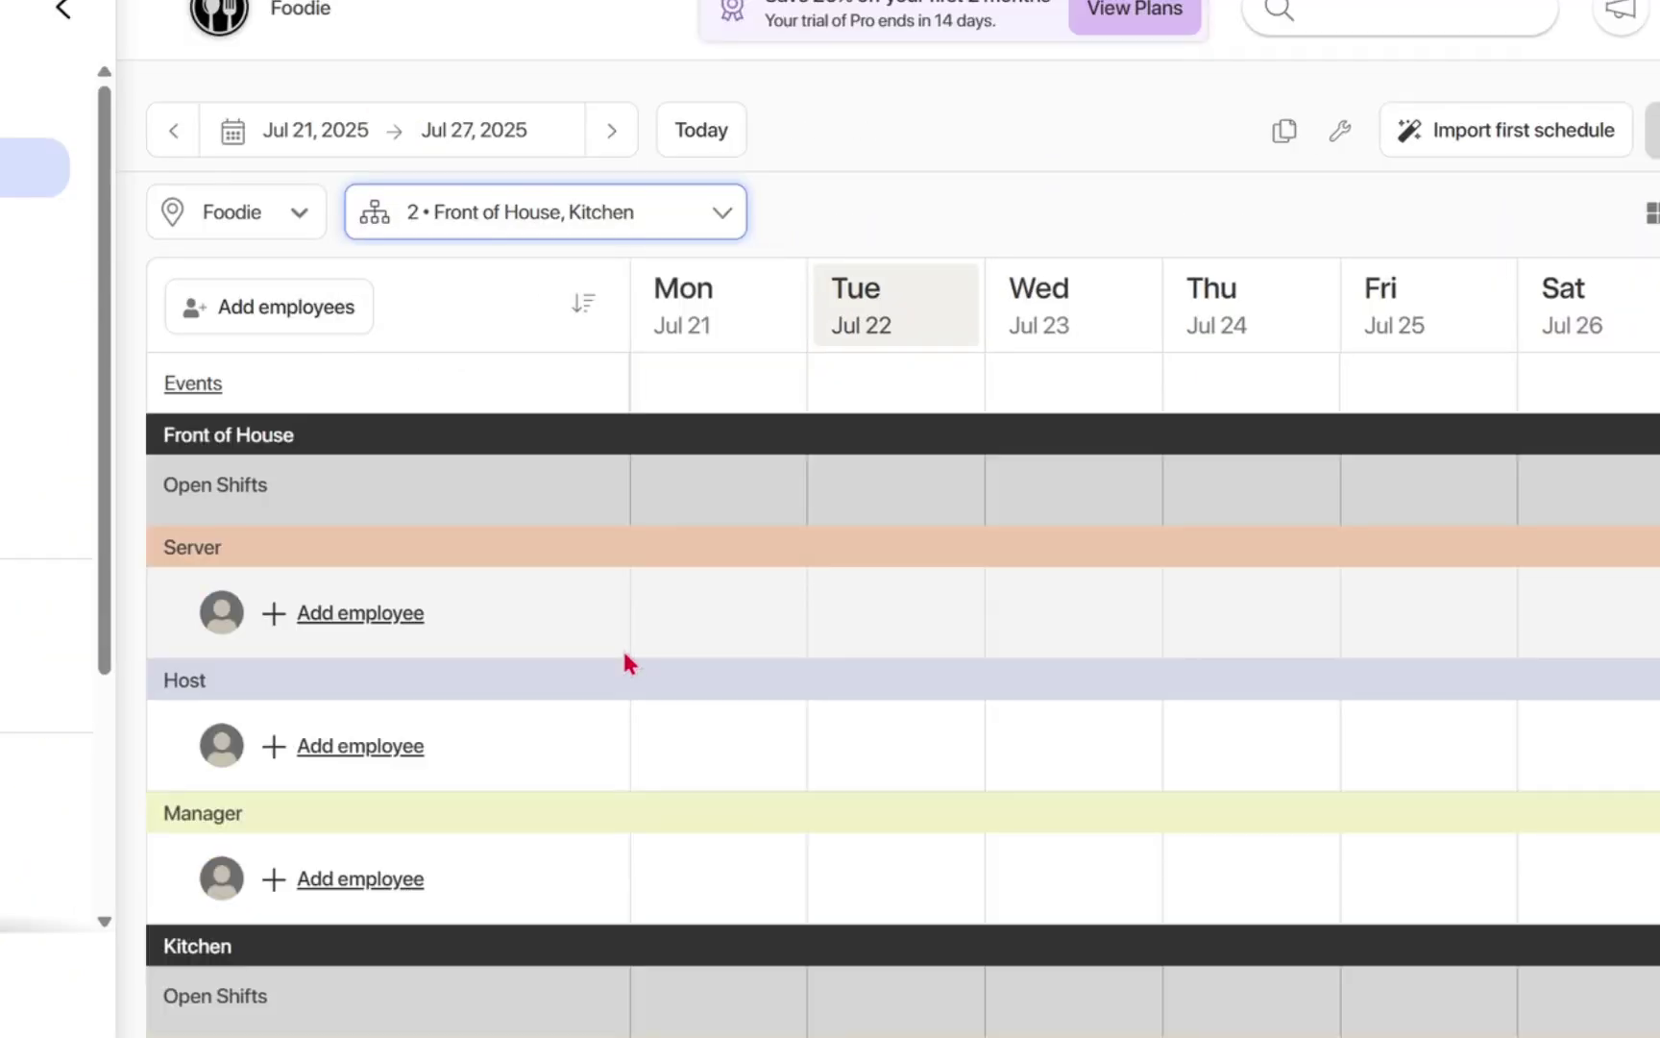
pyautogui.scroll(-2, 506, 701)
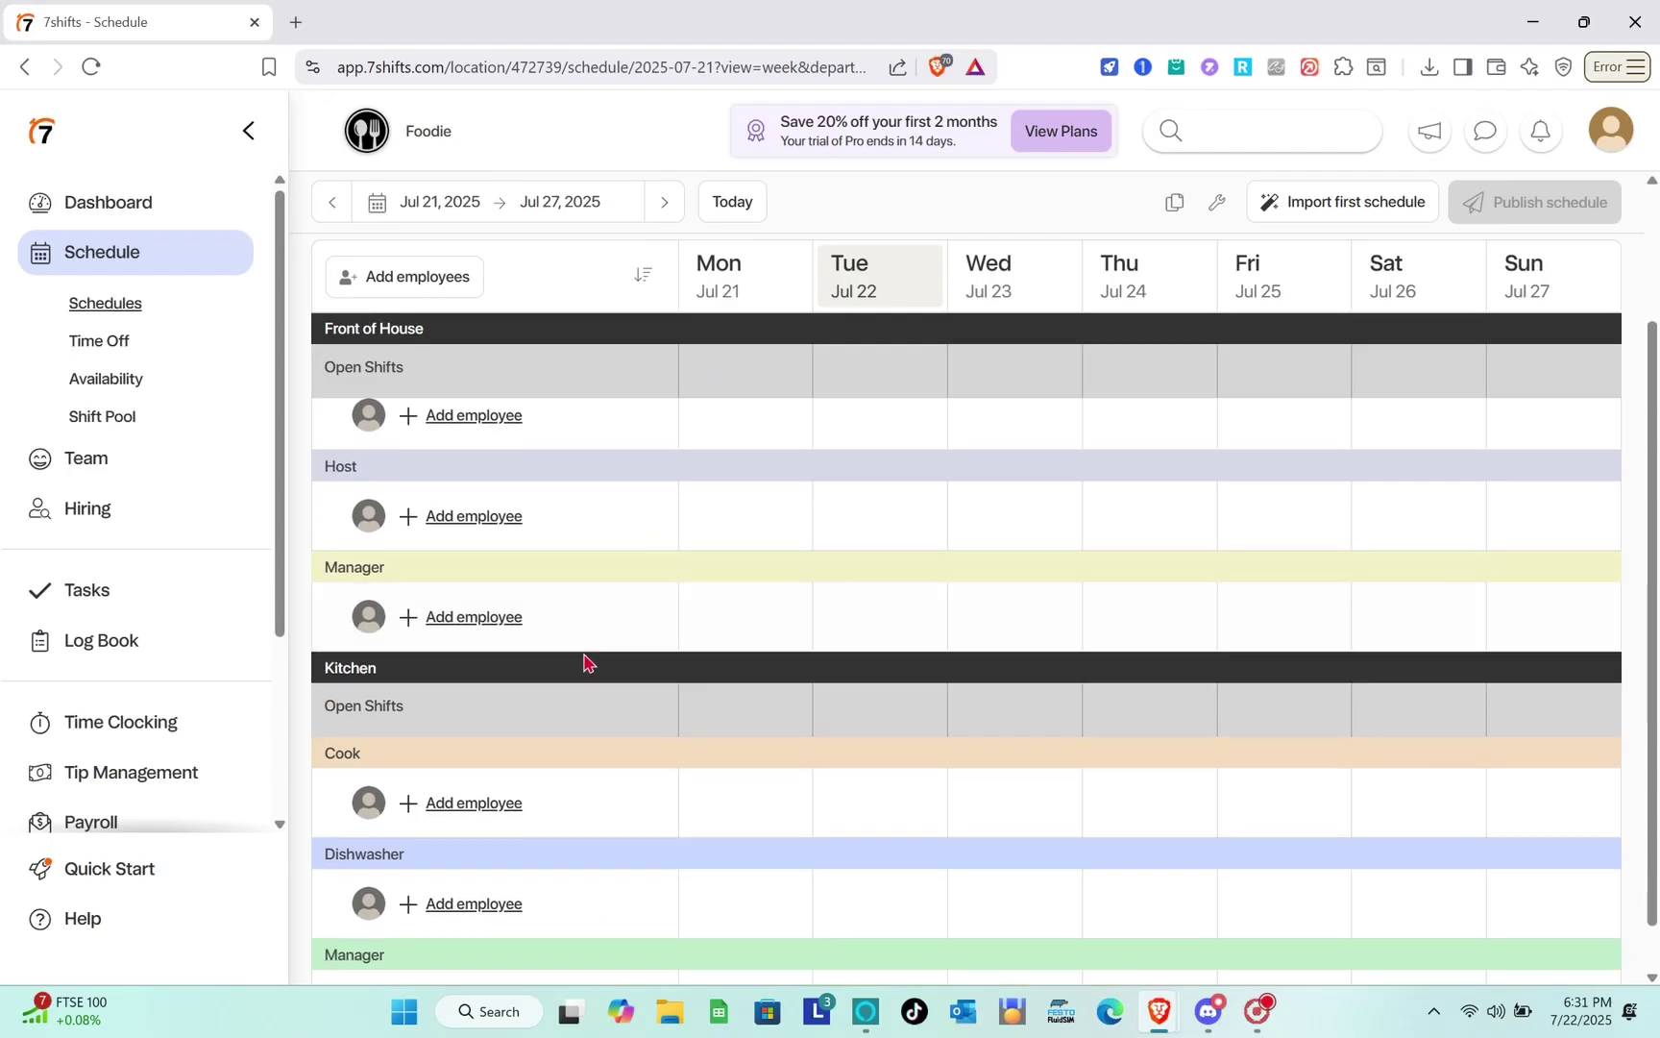
pyautogui.scroll(2, 505, 702)
pyautogui.scroll(-1, 656, 618)
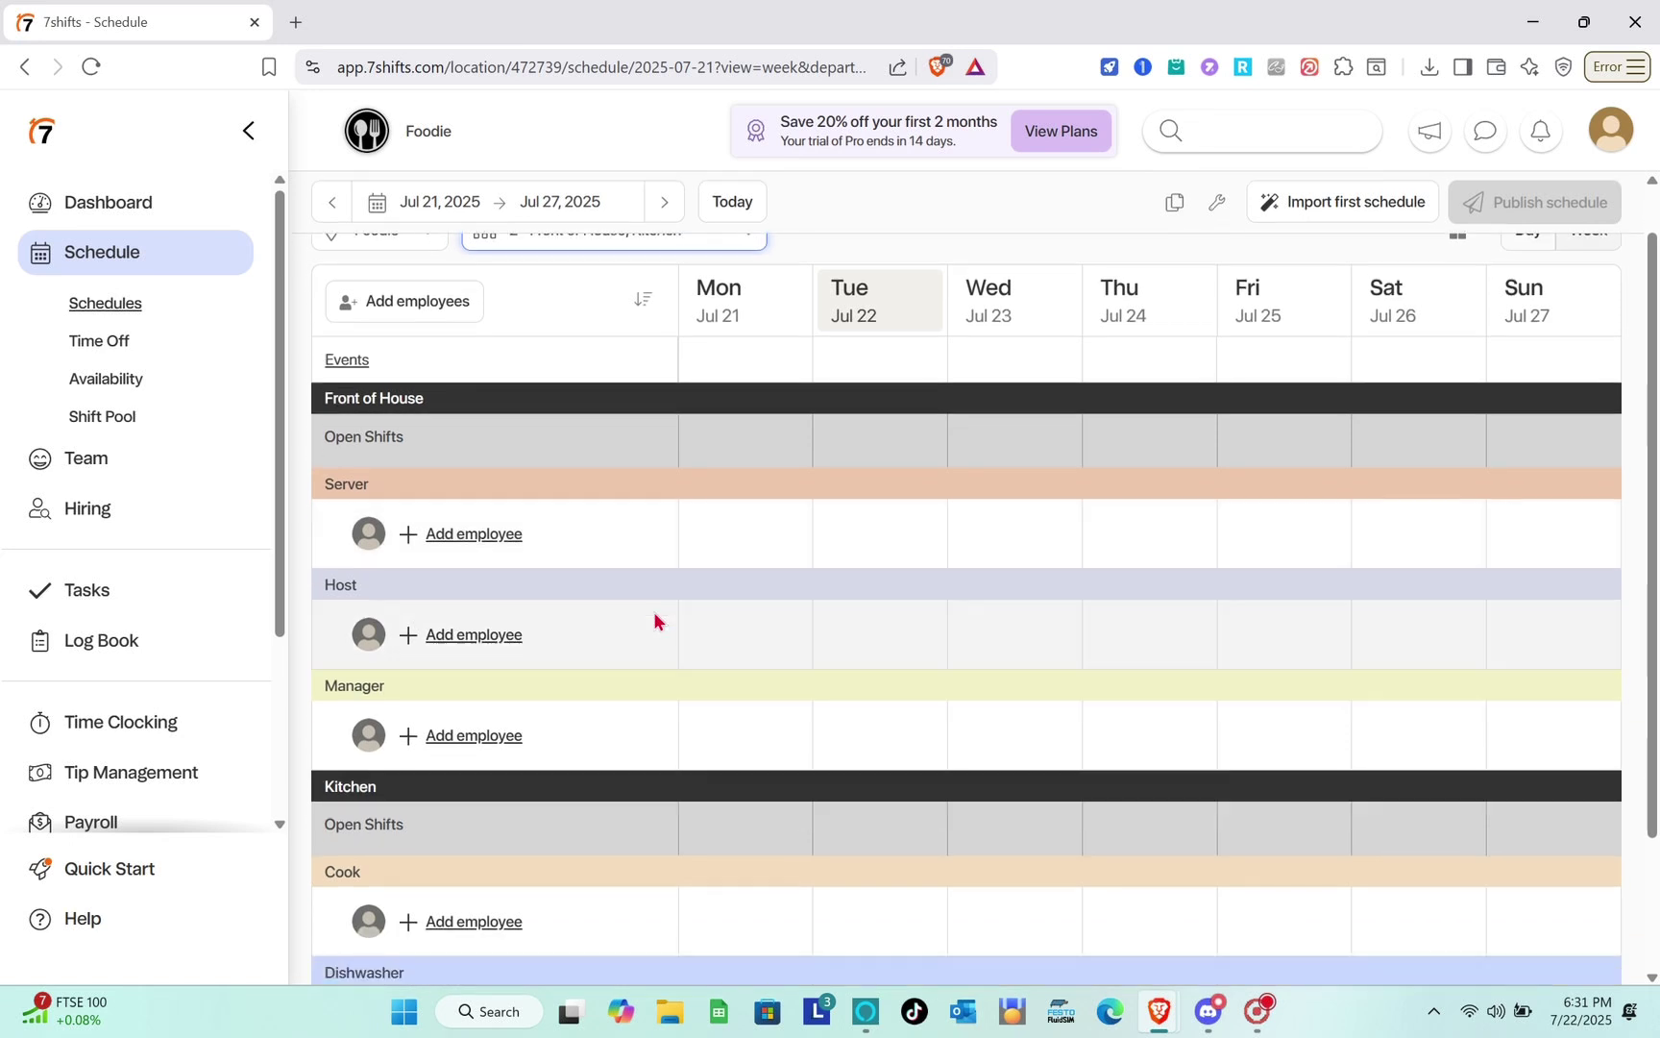
pyautogui.scroll(1, 663, 586)
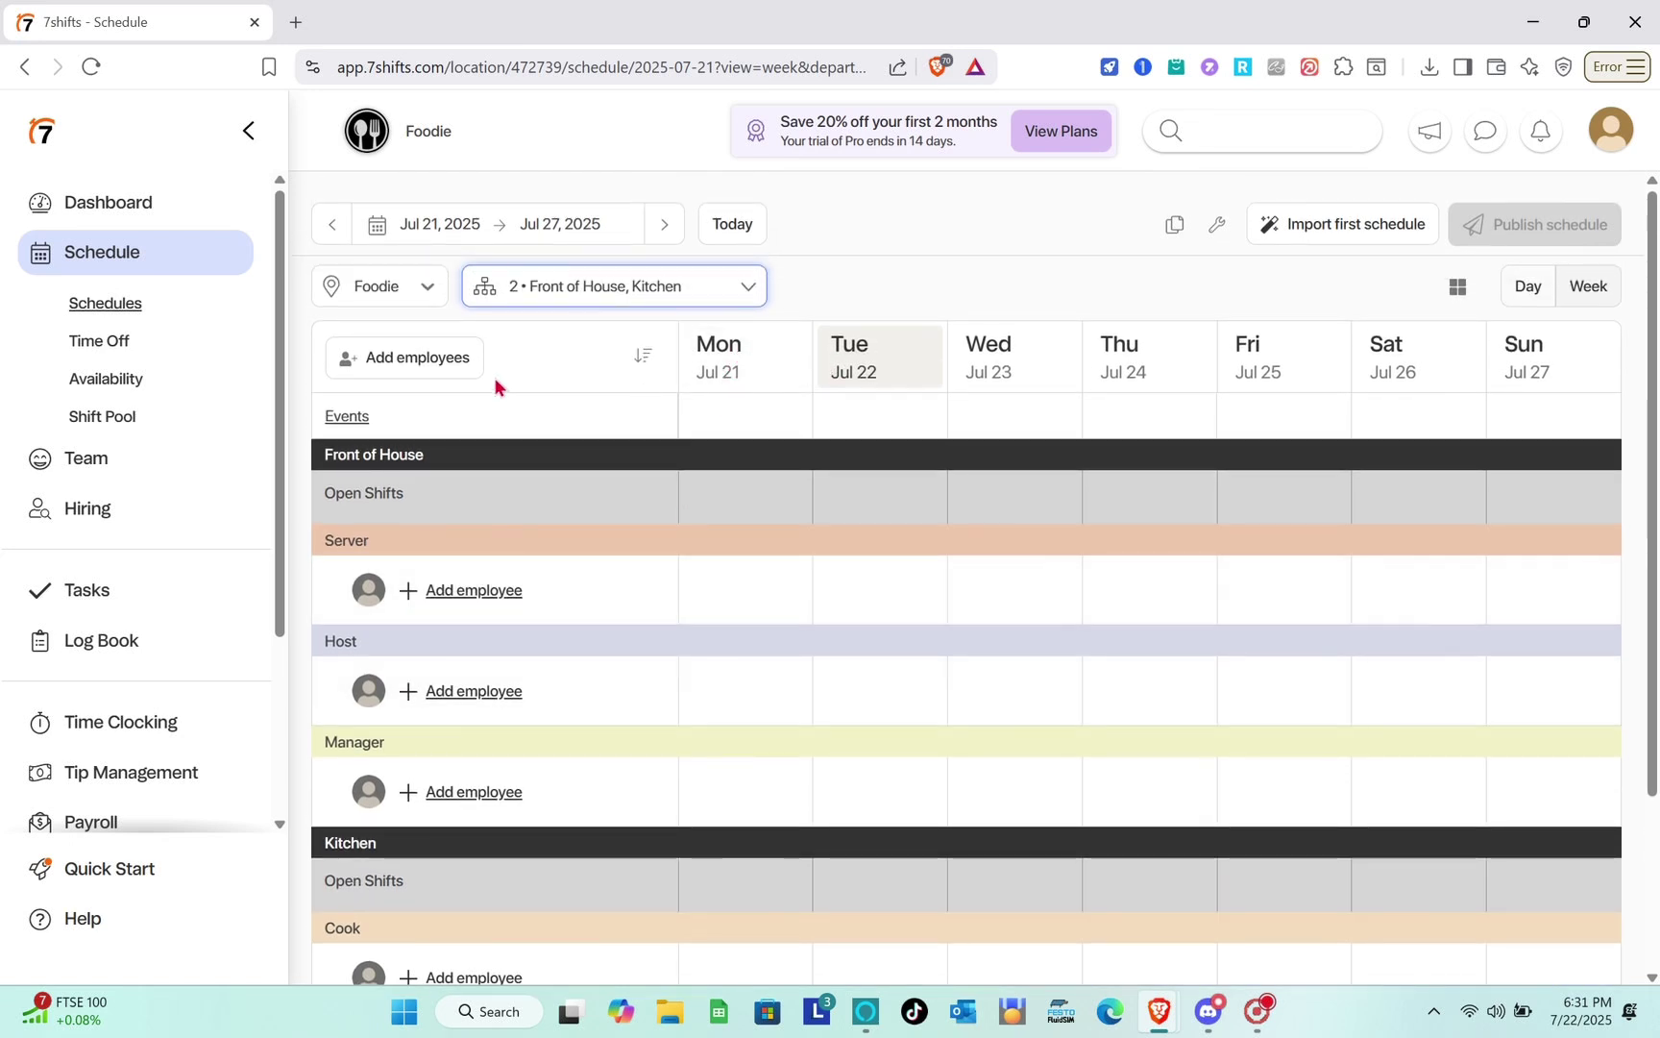
# Assign an existing employee to the Front of House department through Add employees.
pyautogui.click(407, 363)
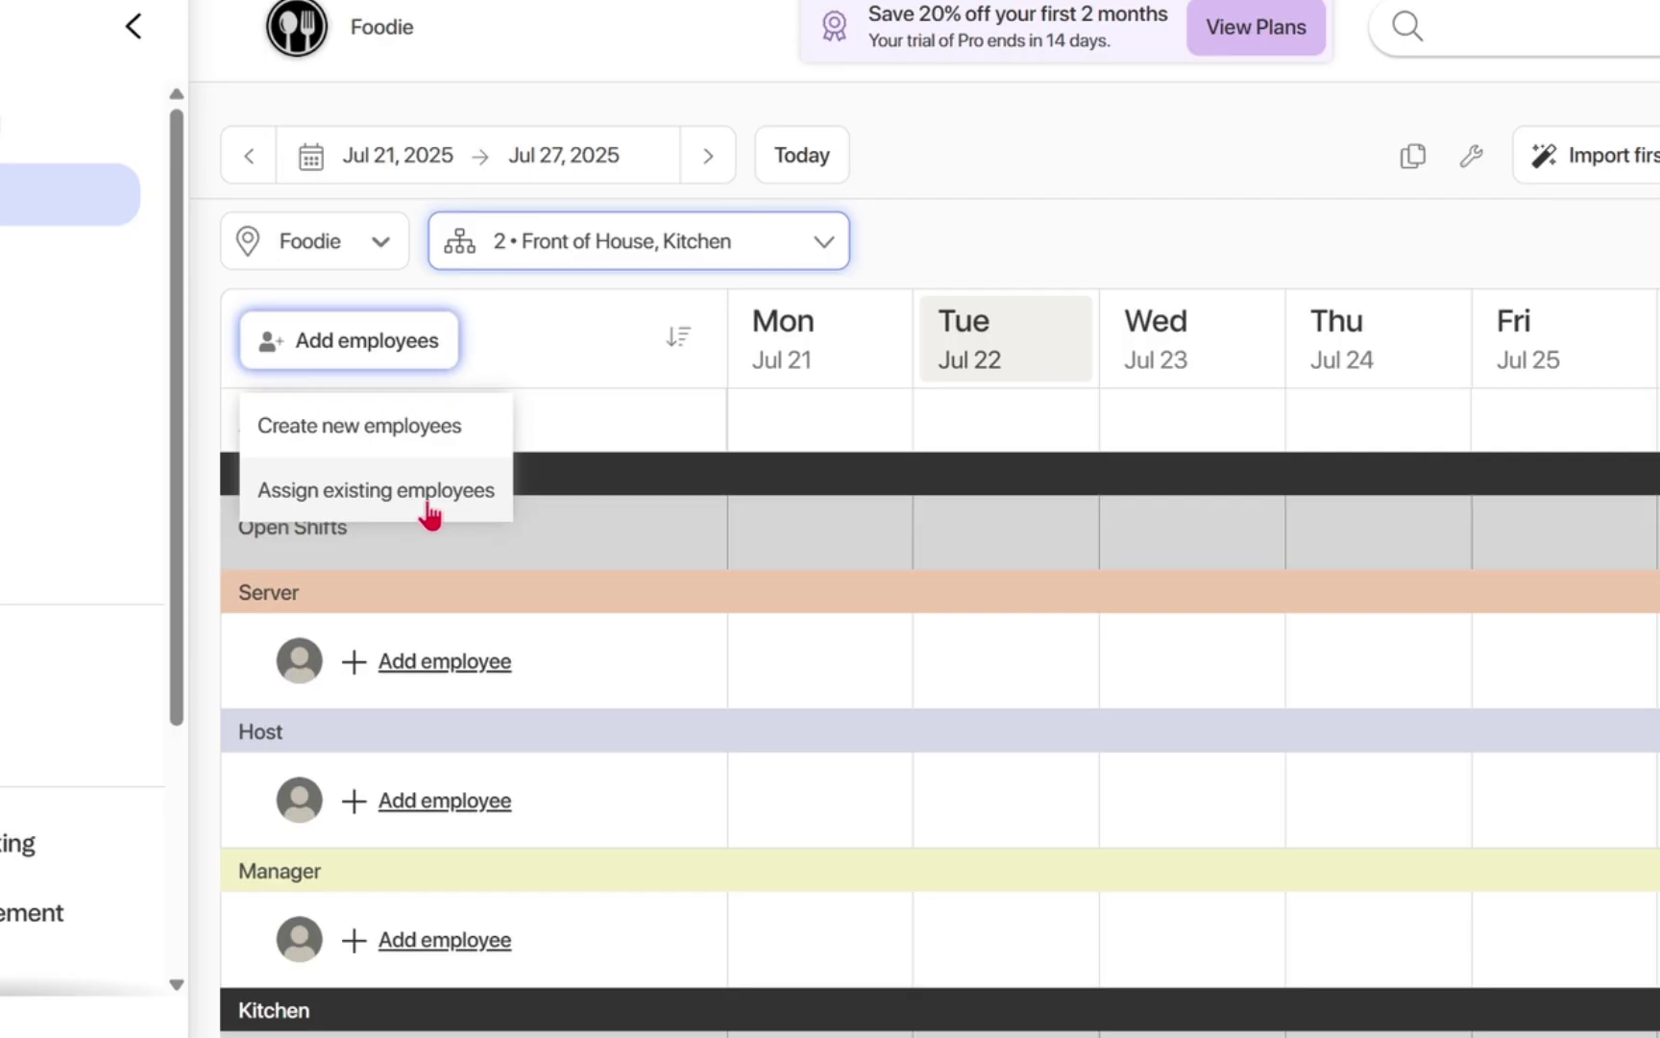
pyautogui.click(617, 394)
pyautogui.doubleClick(644, 388)
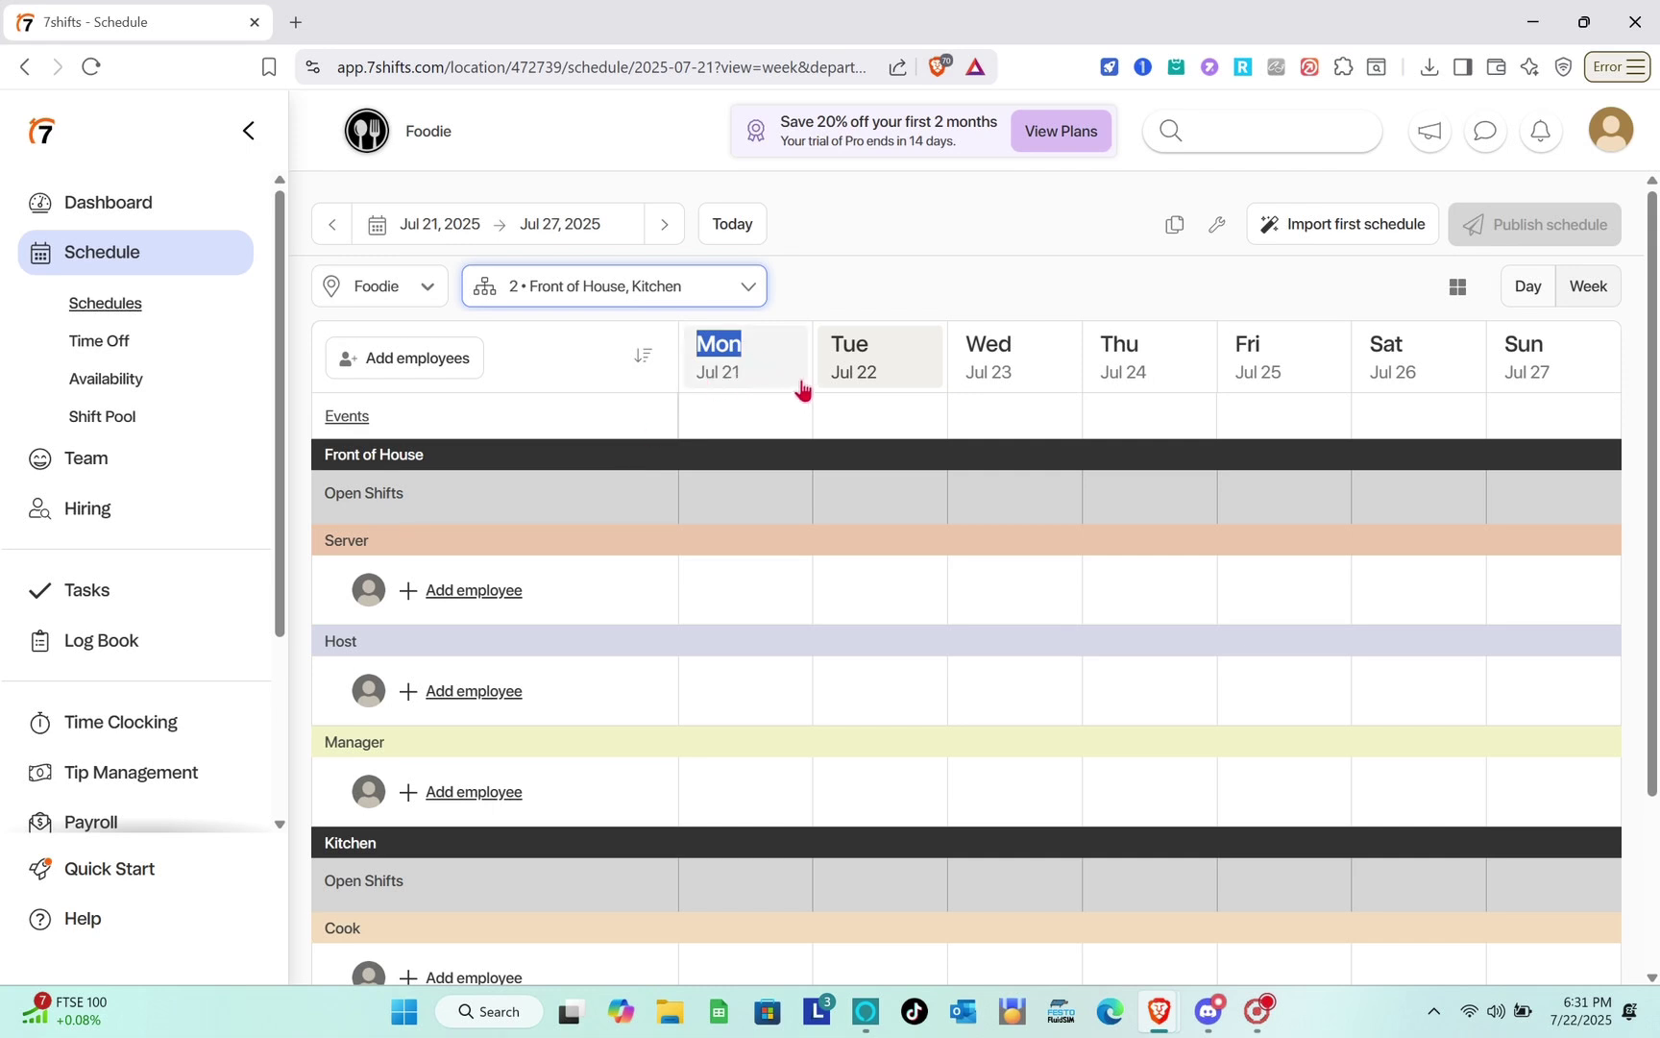
pyautogui.click(427, 358)
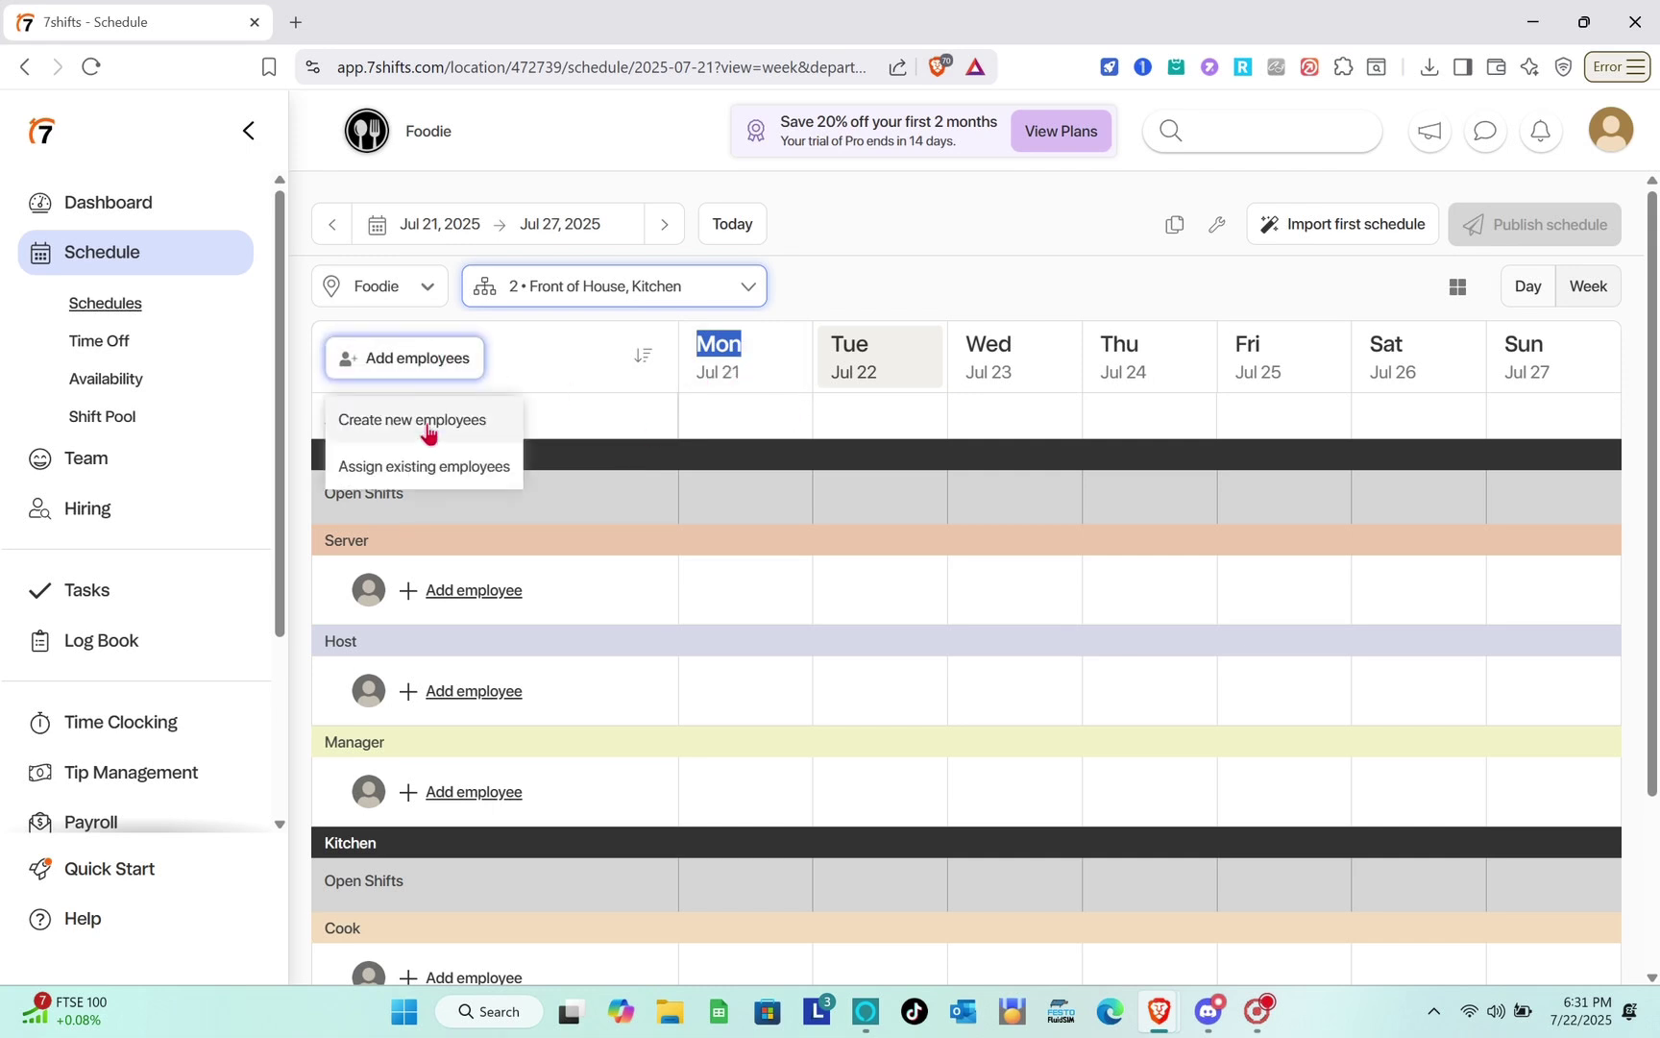
pyautogui.click(440, 466)
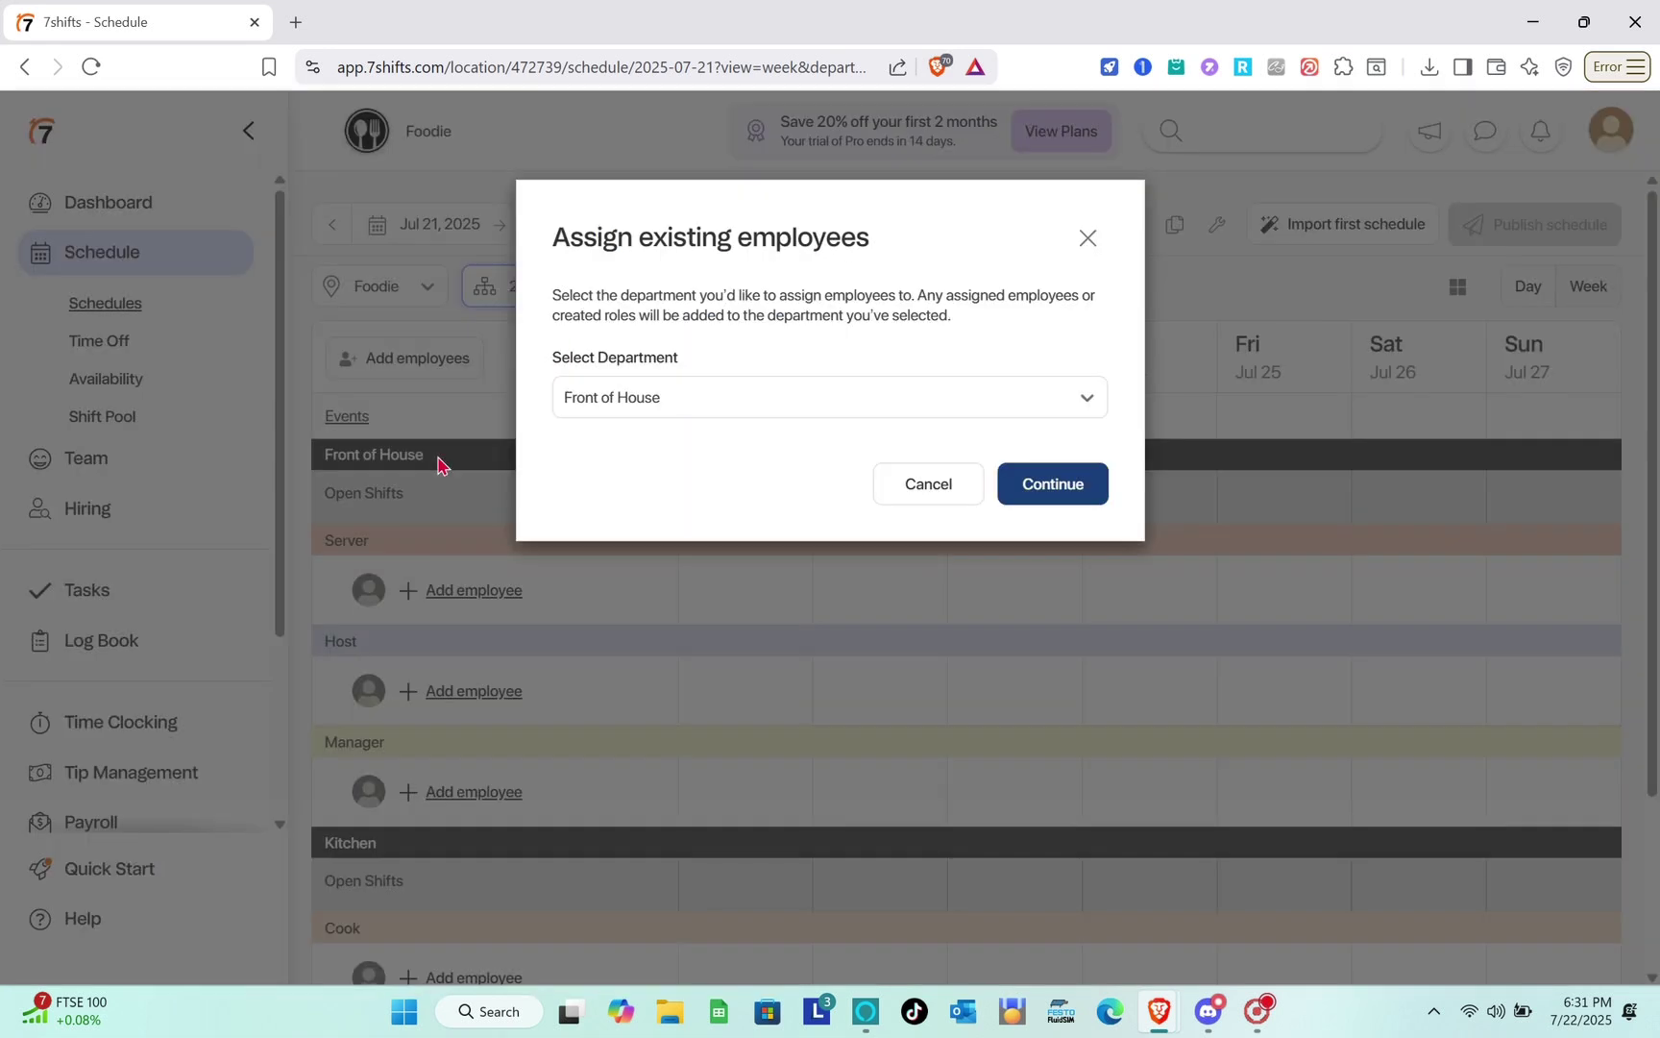
pyautogui.click(693, 400)
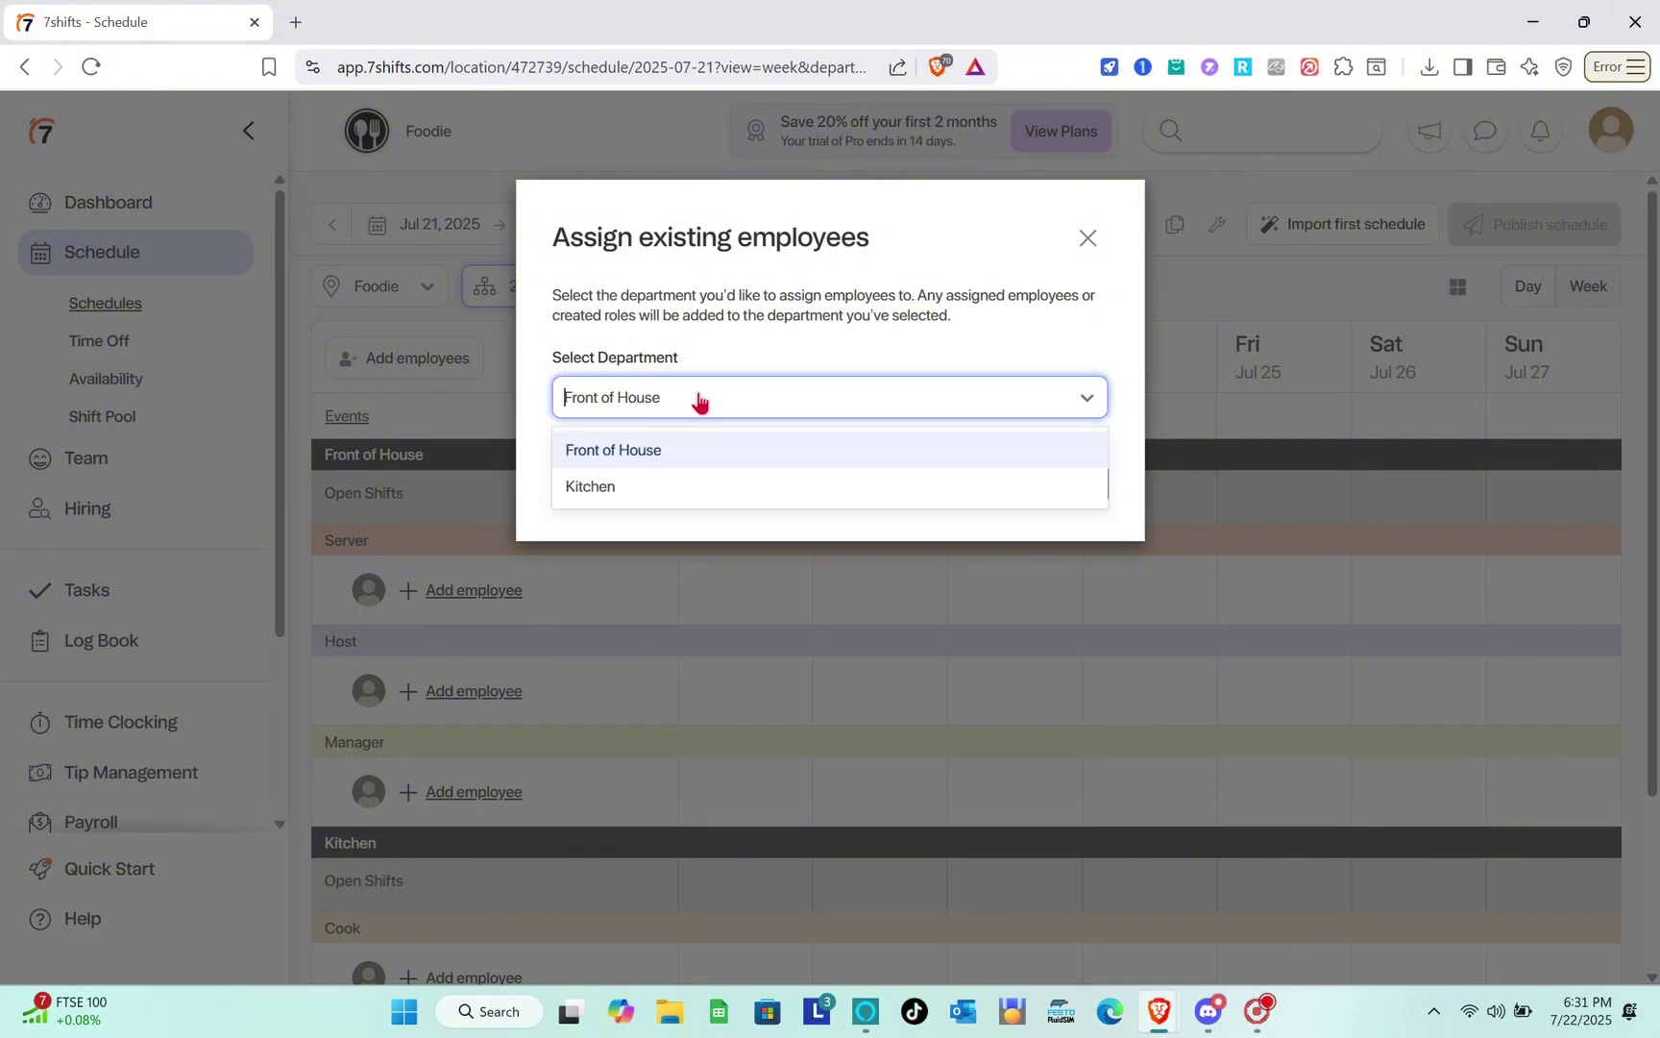
pyautogui.click(697, 453)
pyautogui.click(1056, 484)
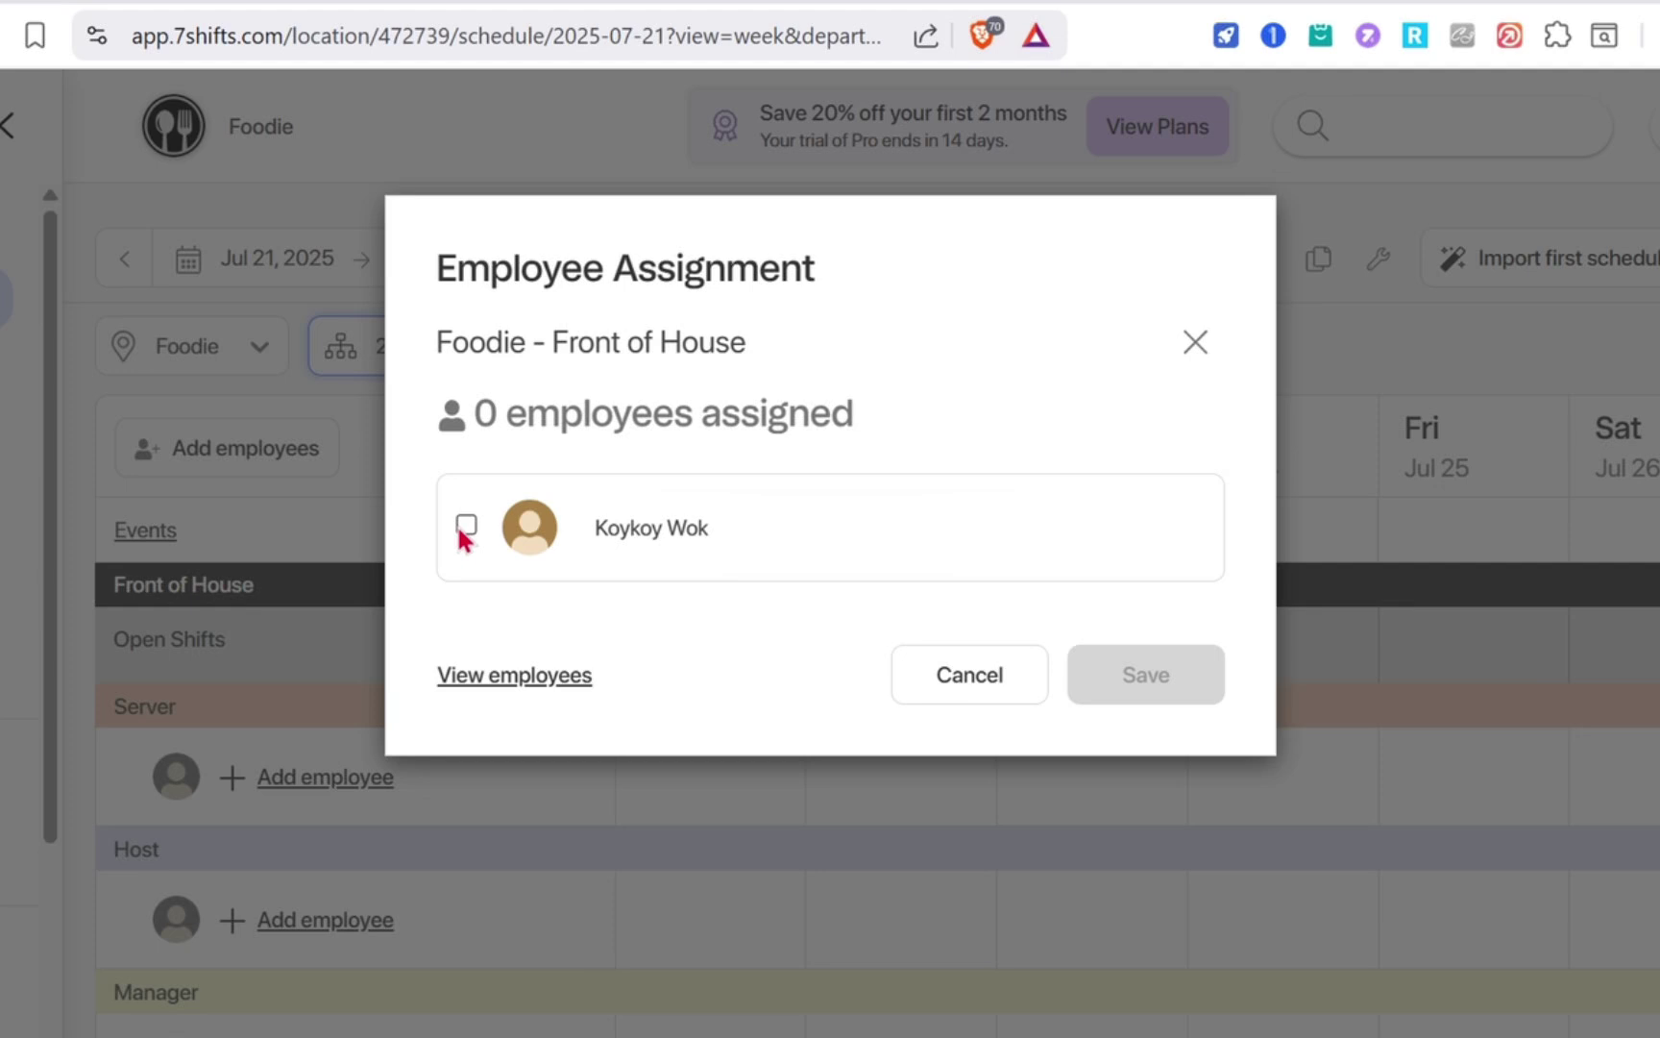
pyautogui.click(573, 412)
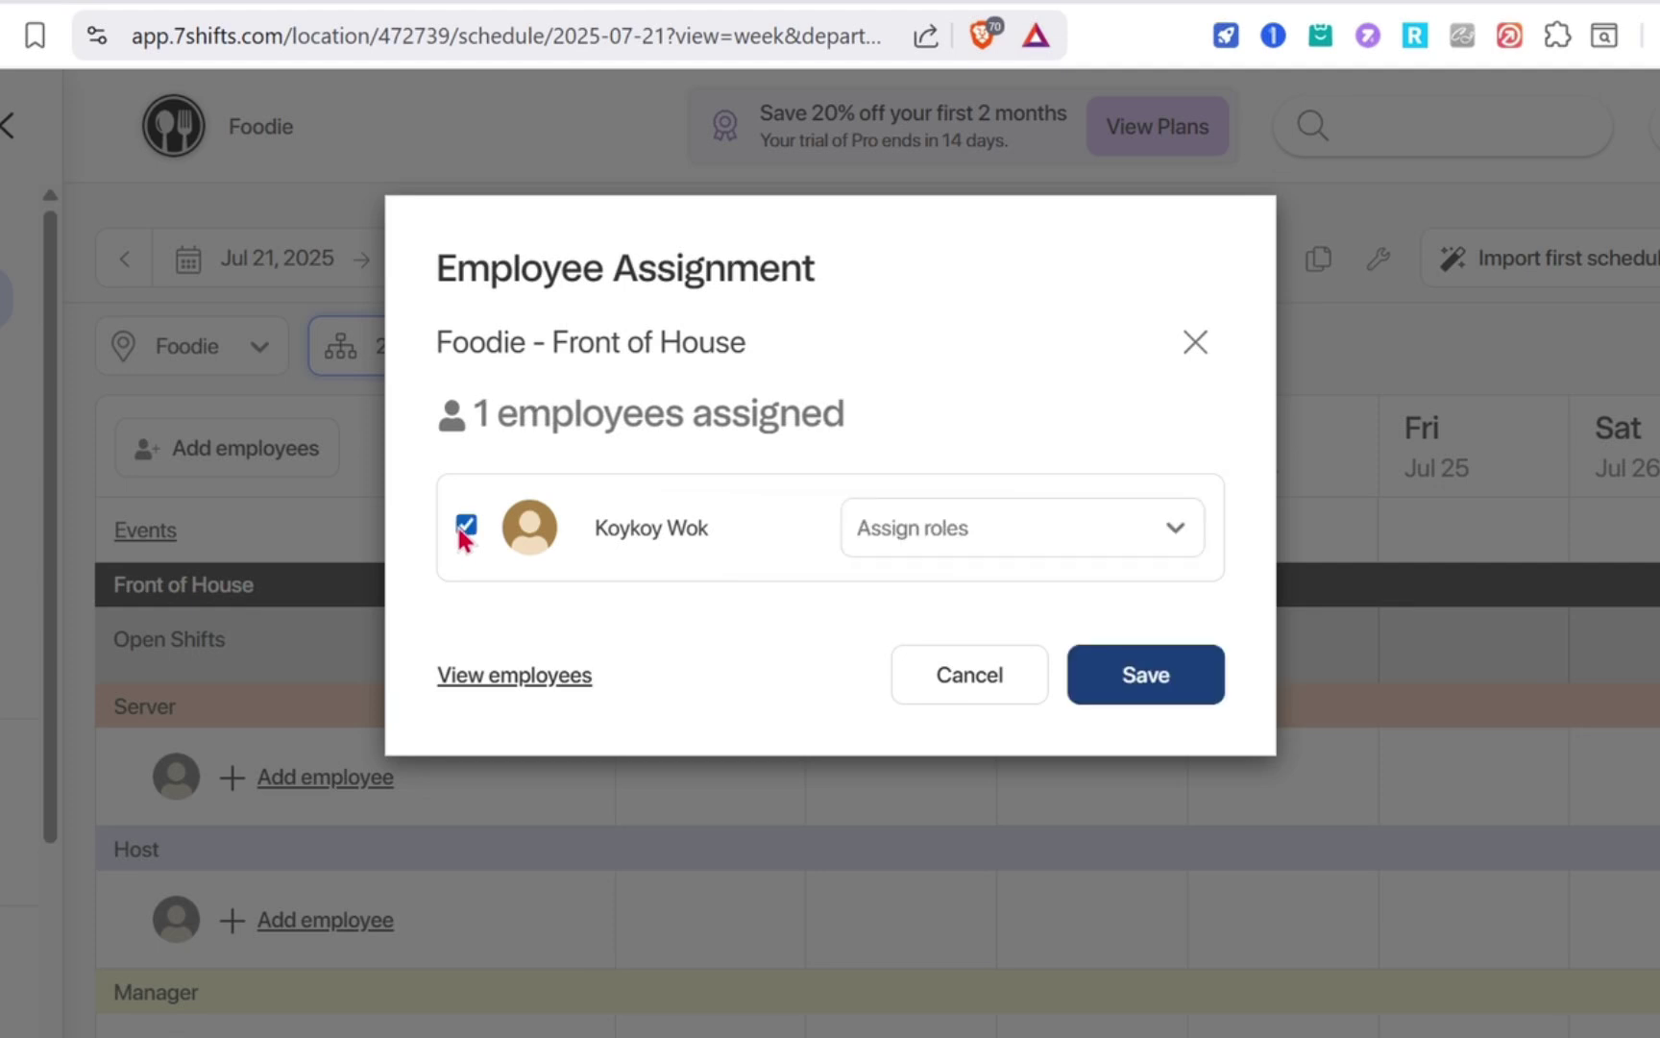
pyautogui.click(1171, 685)
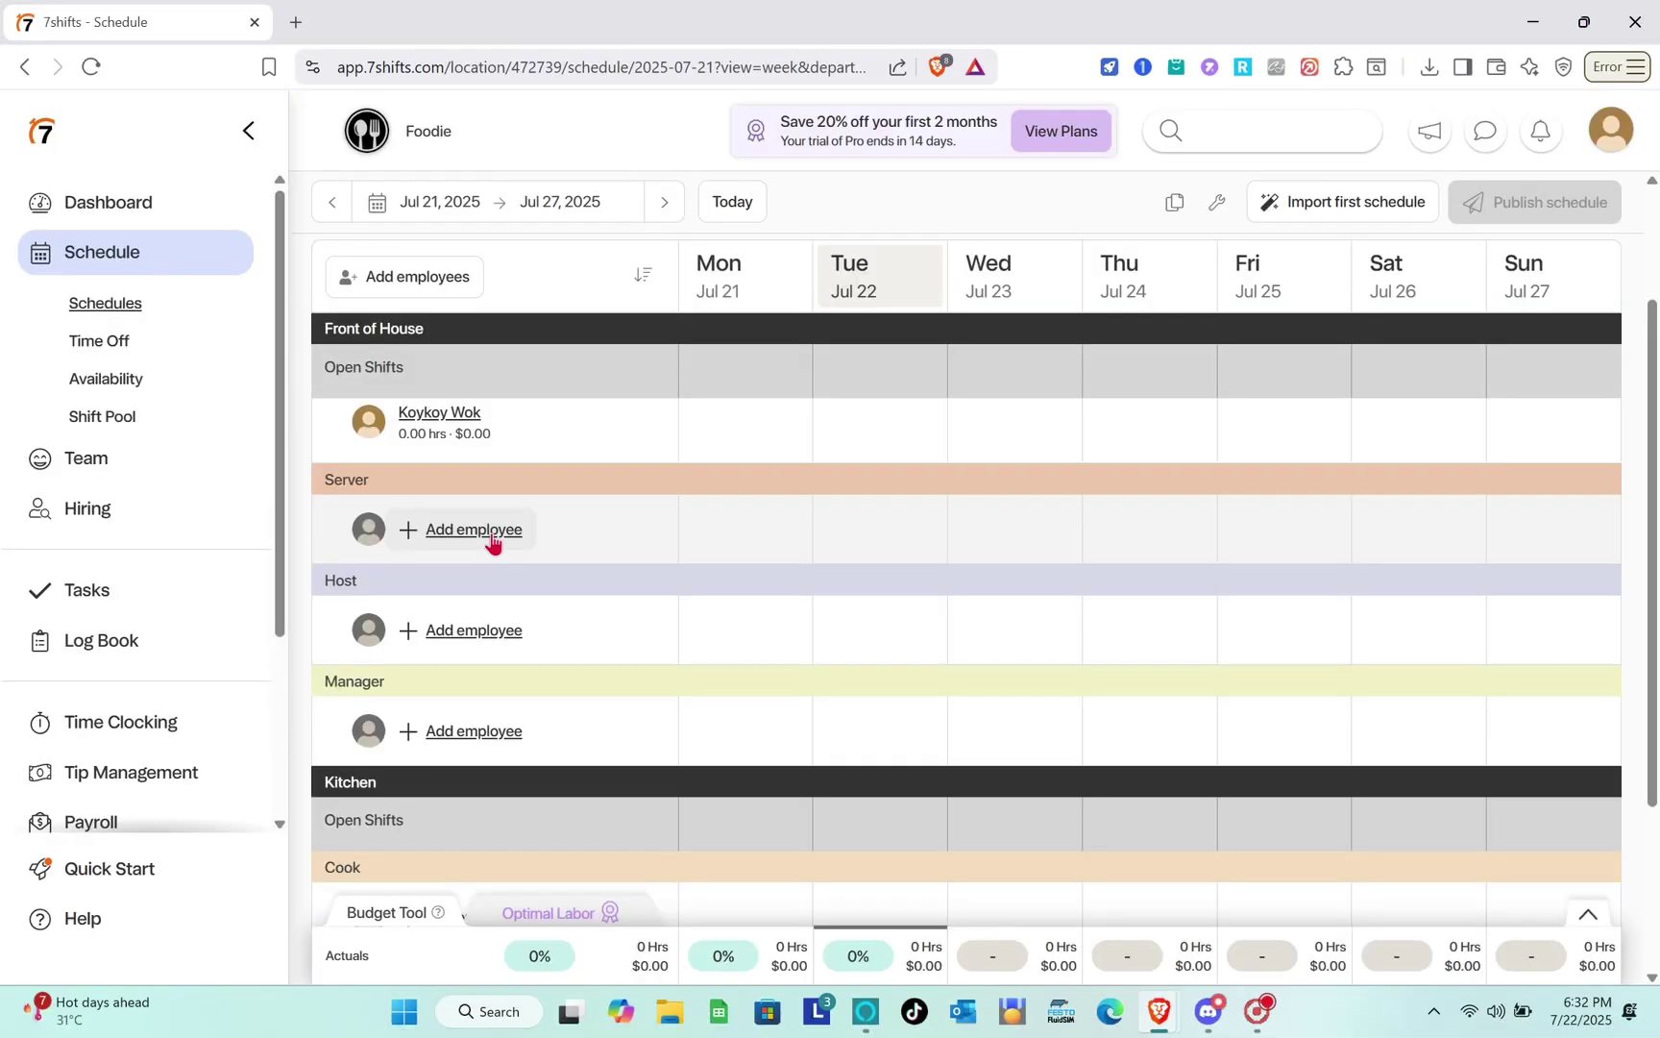
# Start adding new Front of House employees under Server and choose to add the team manually.
pyautogui.click(492, 540)
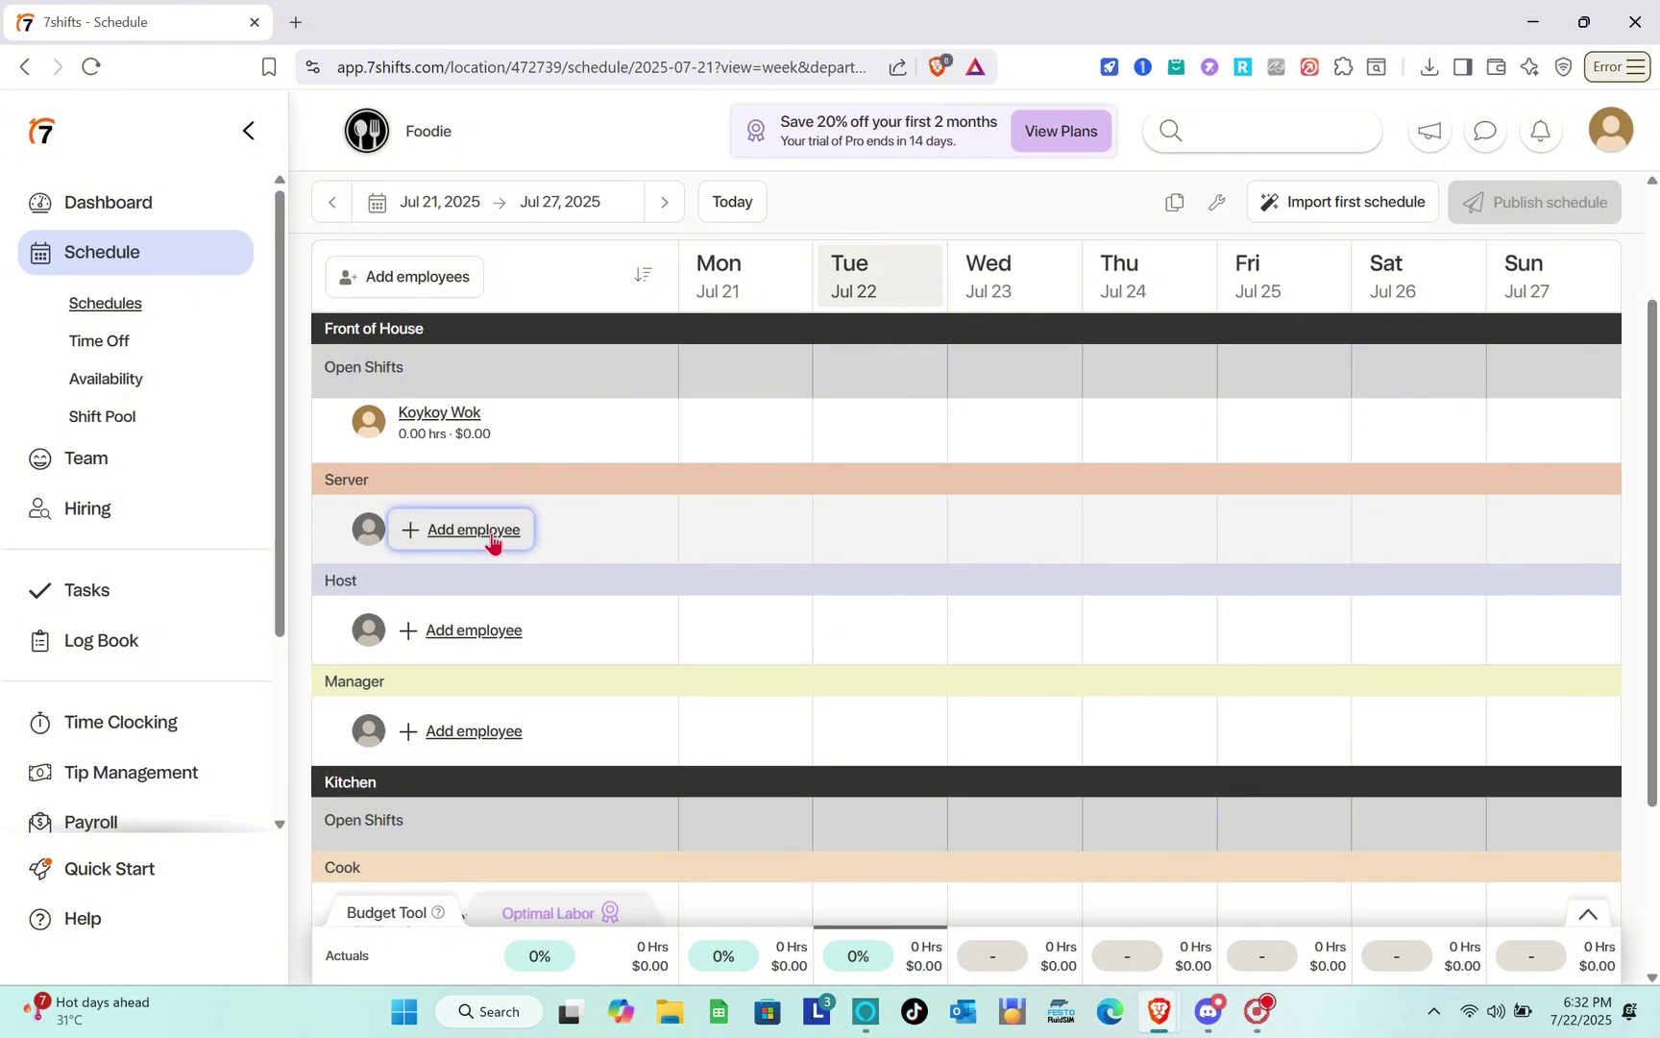
pyautogui.click(683, 413)
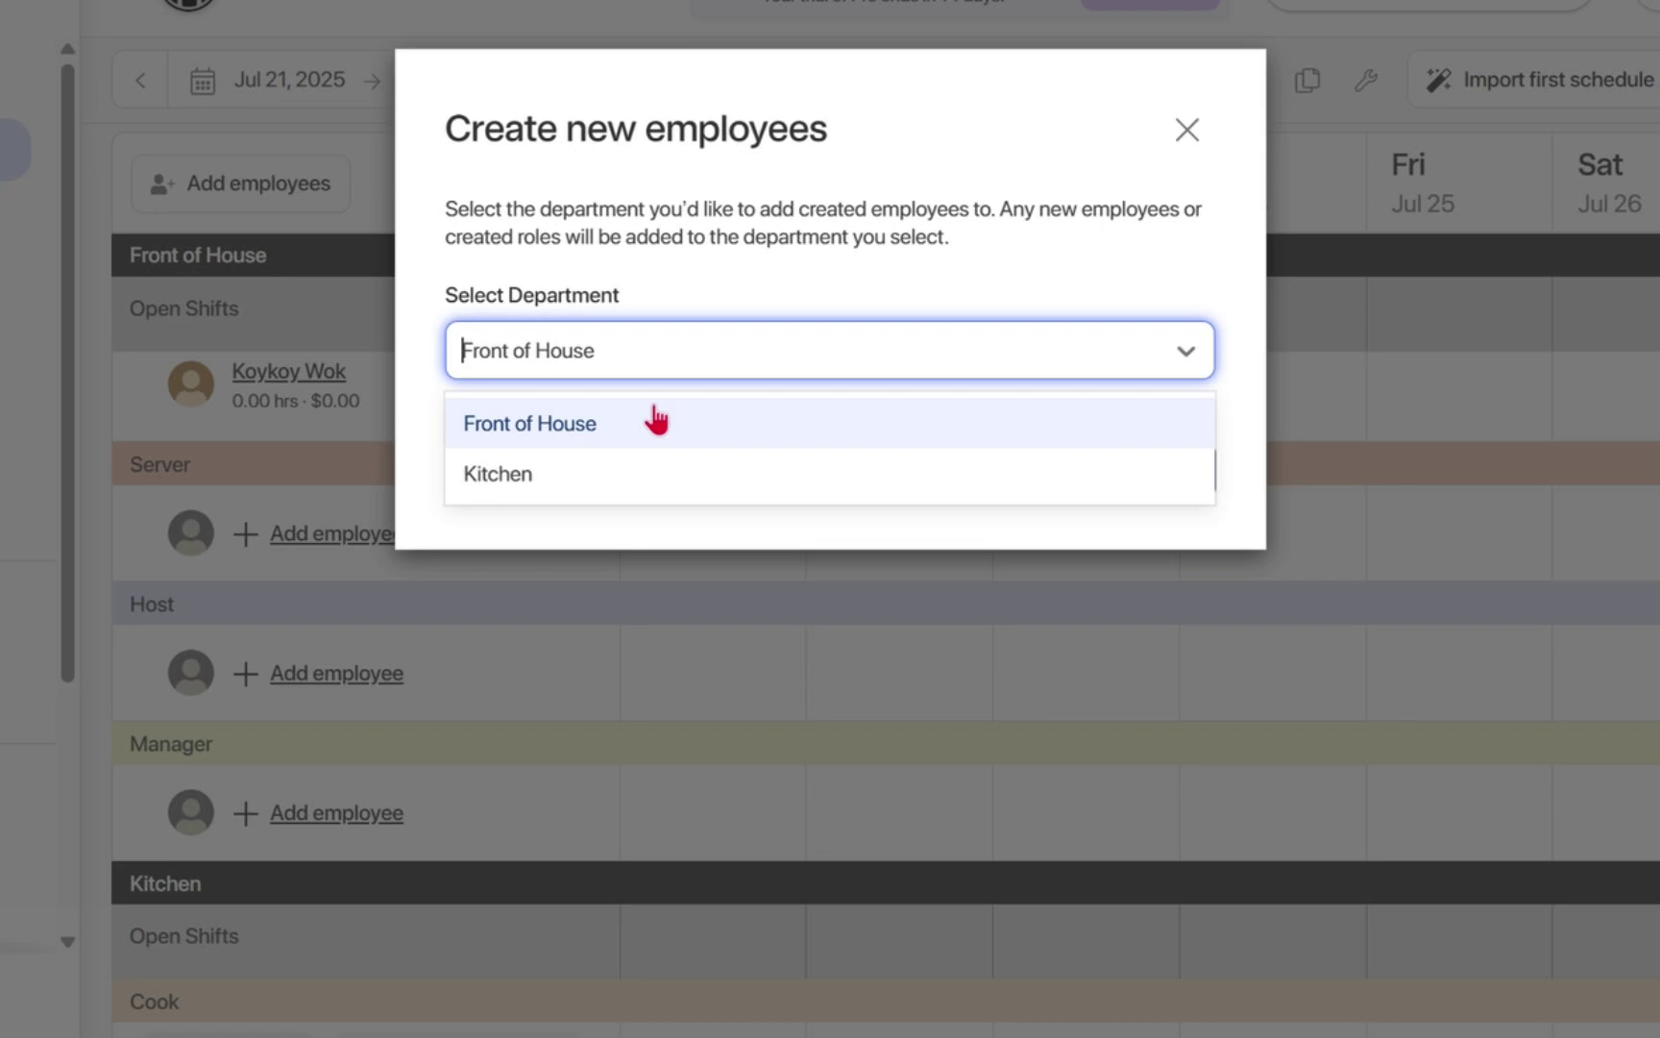
pyautogui.click(707, 449)
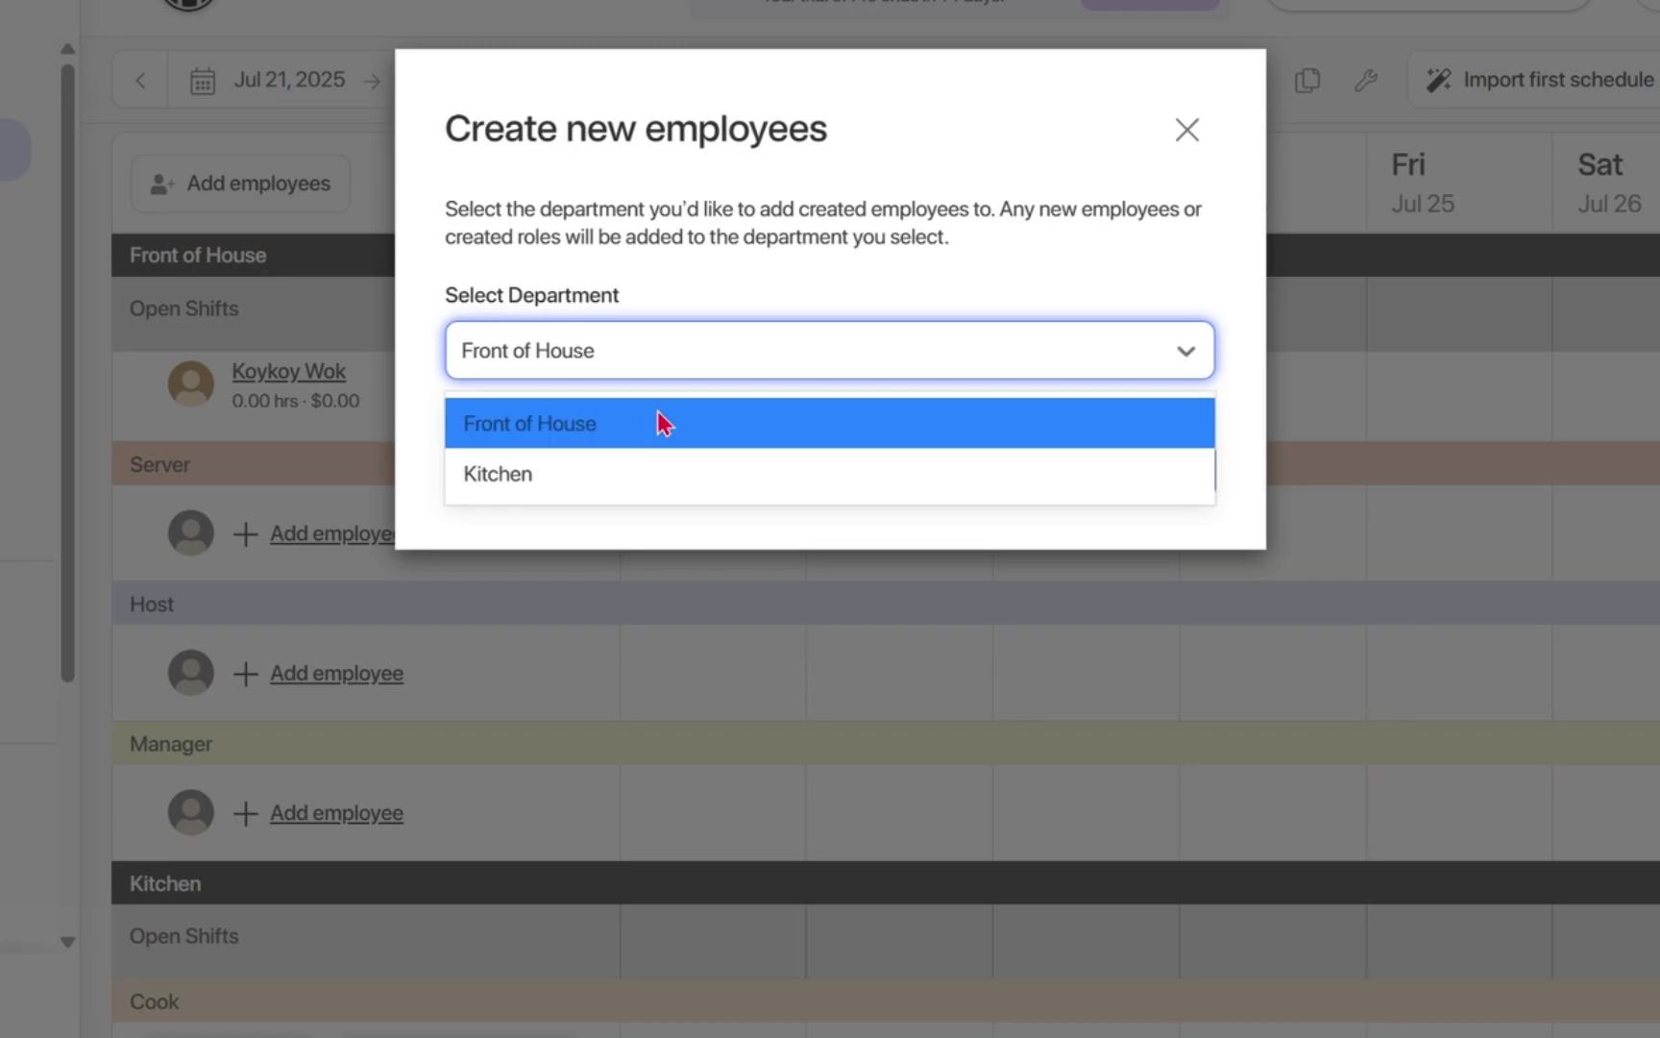
pyautogui.click(1140, 473)
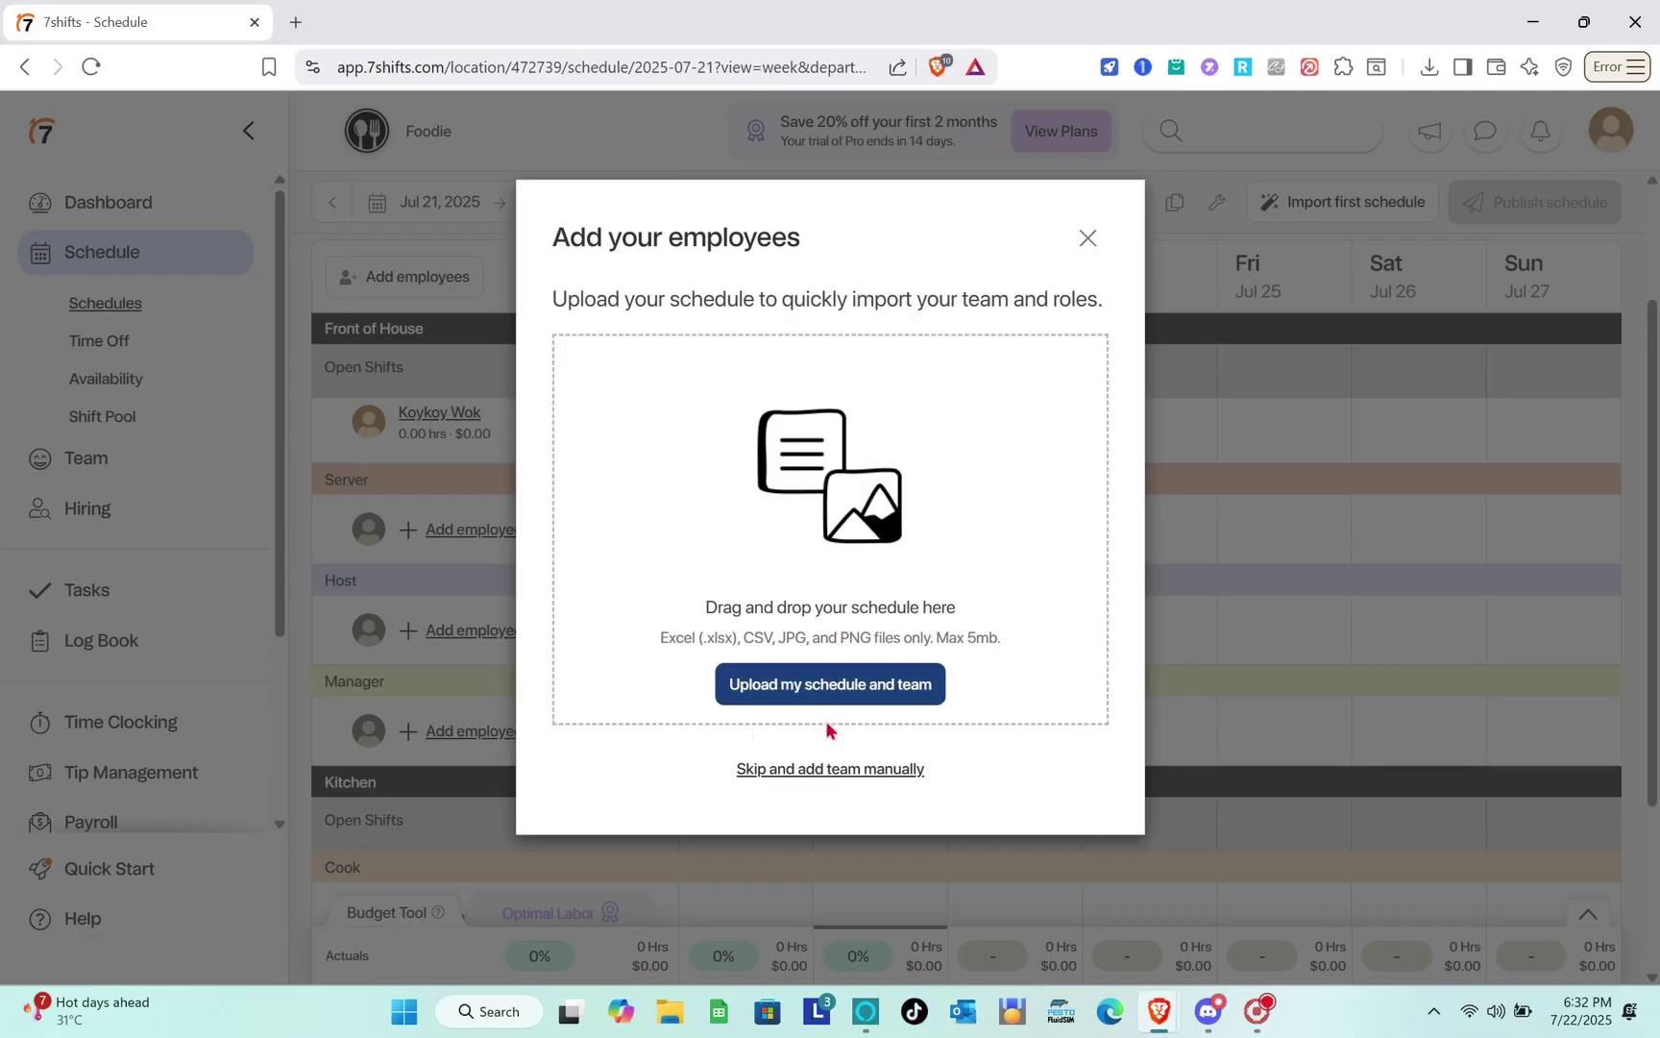
pyautogui.click(810, 770)
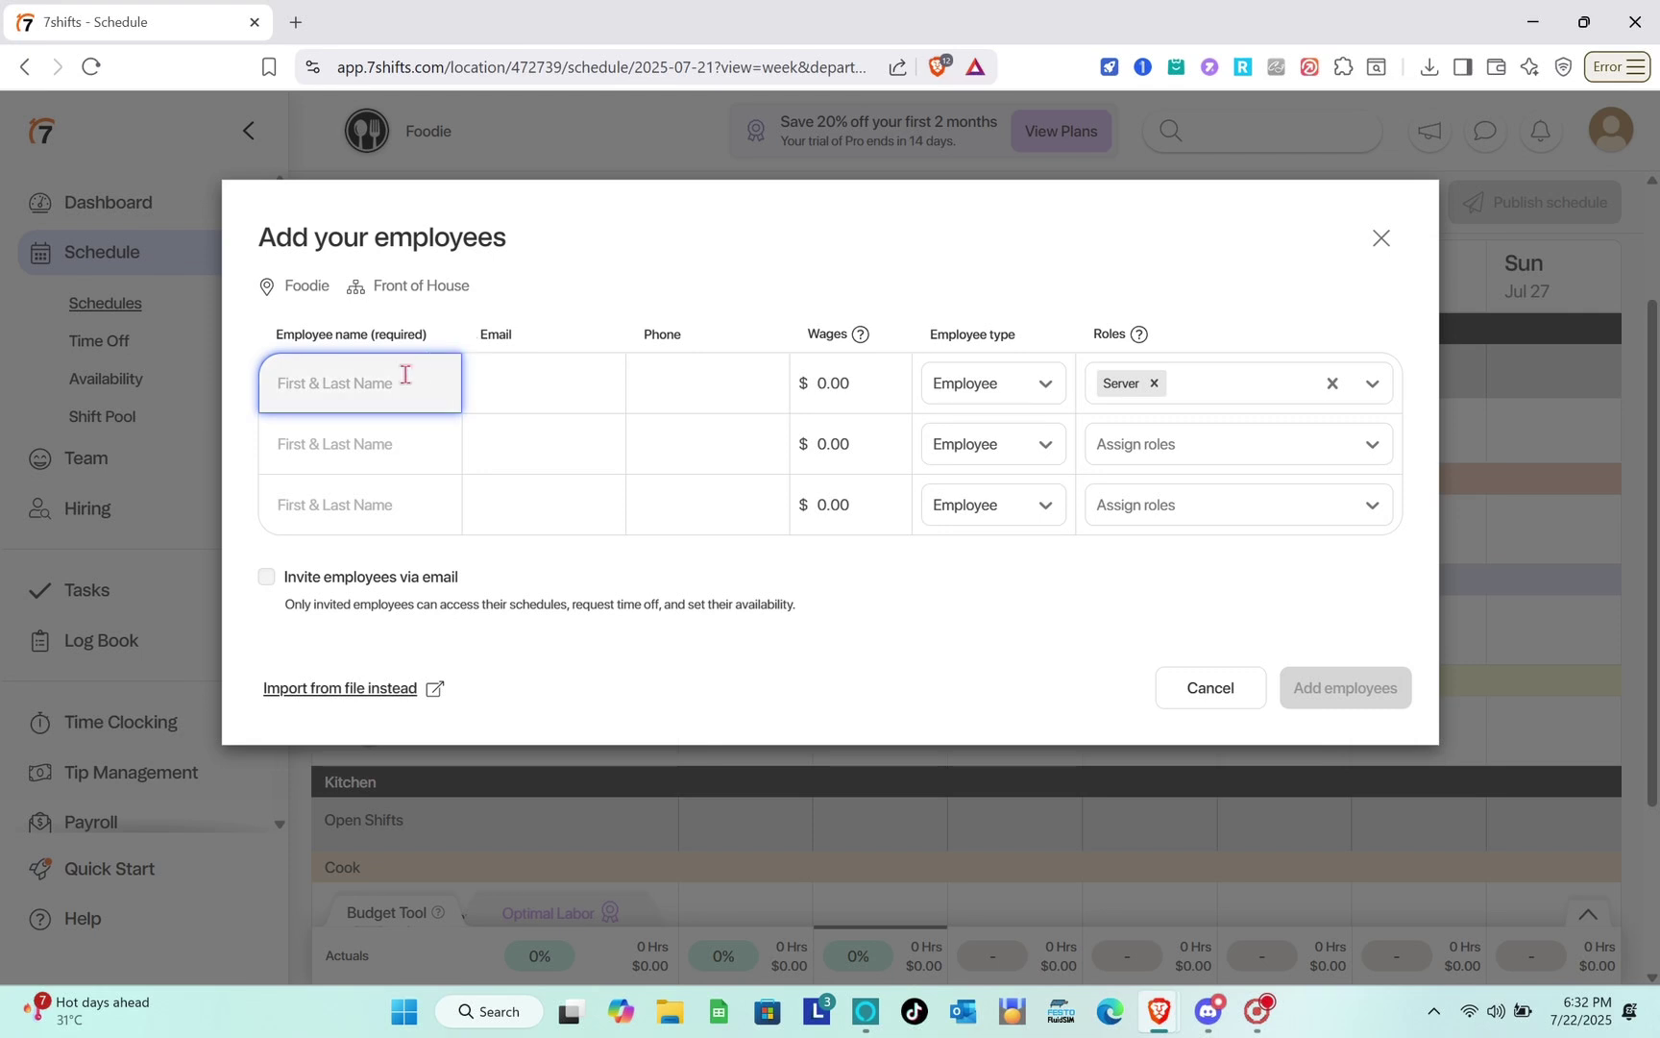
# Enter the new Server's capitalised first and last name in the first row.
pyautogui.press('capslock')
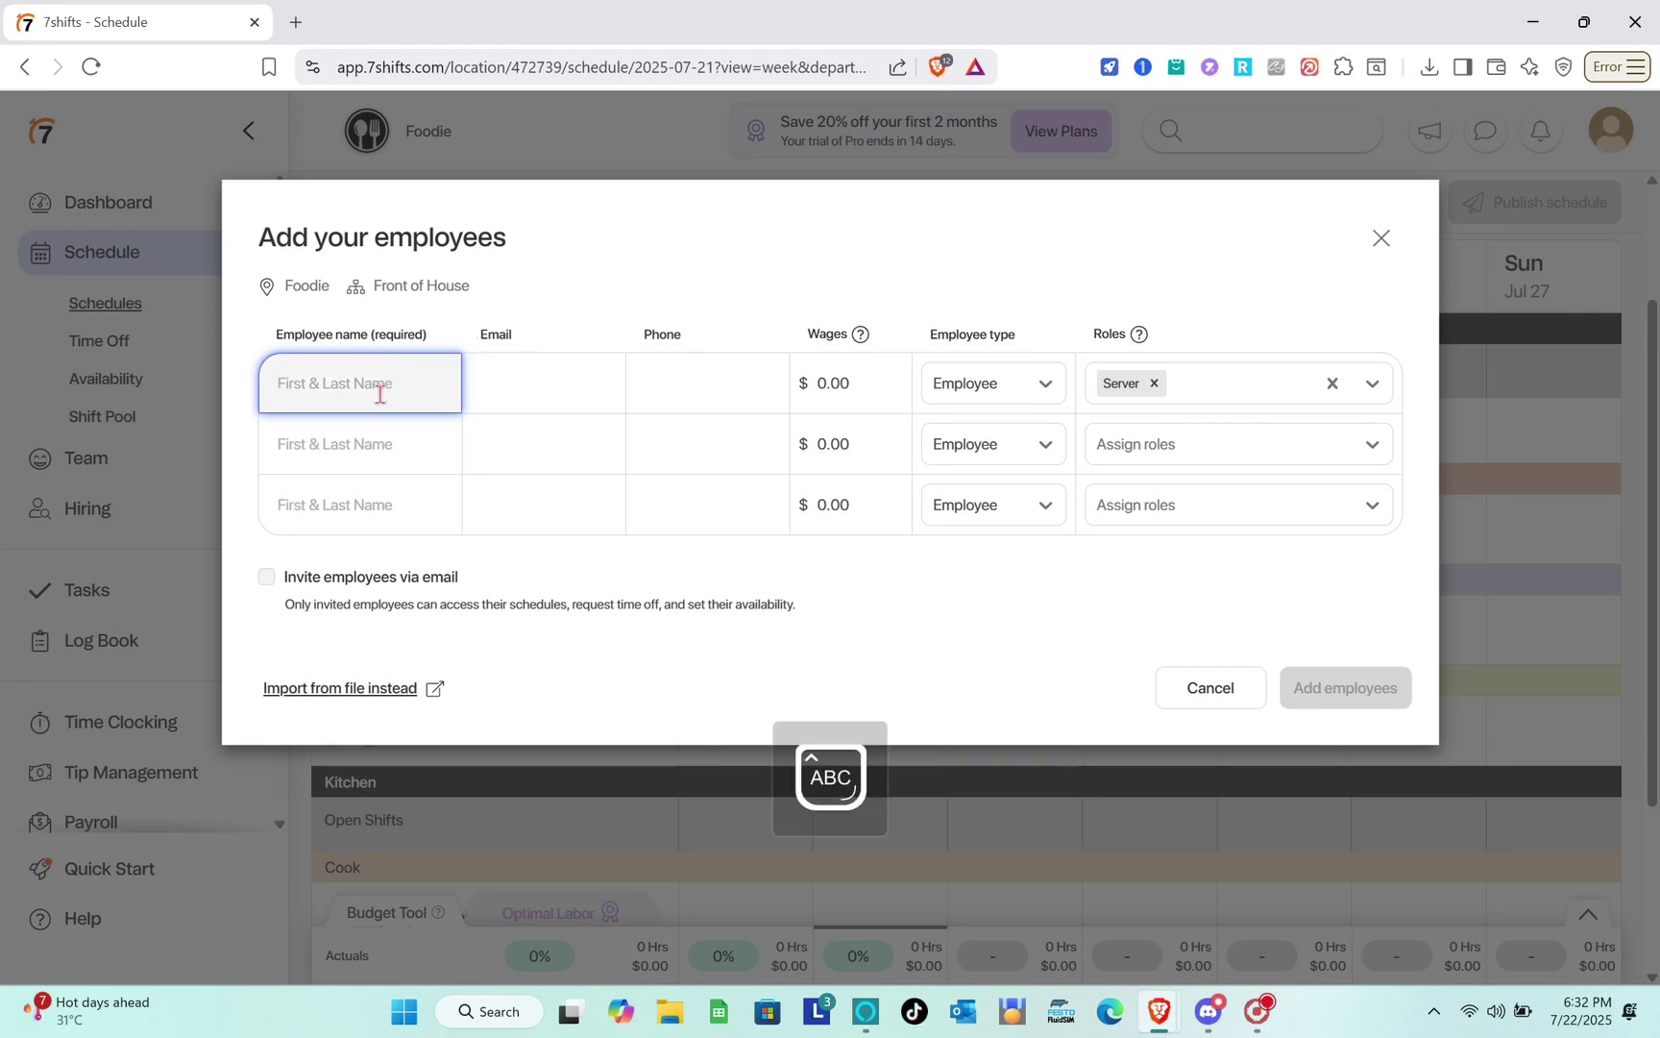
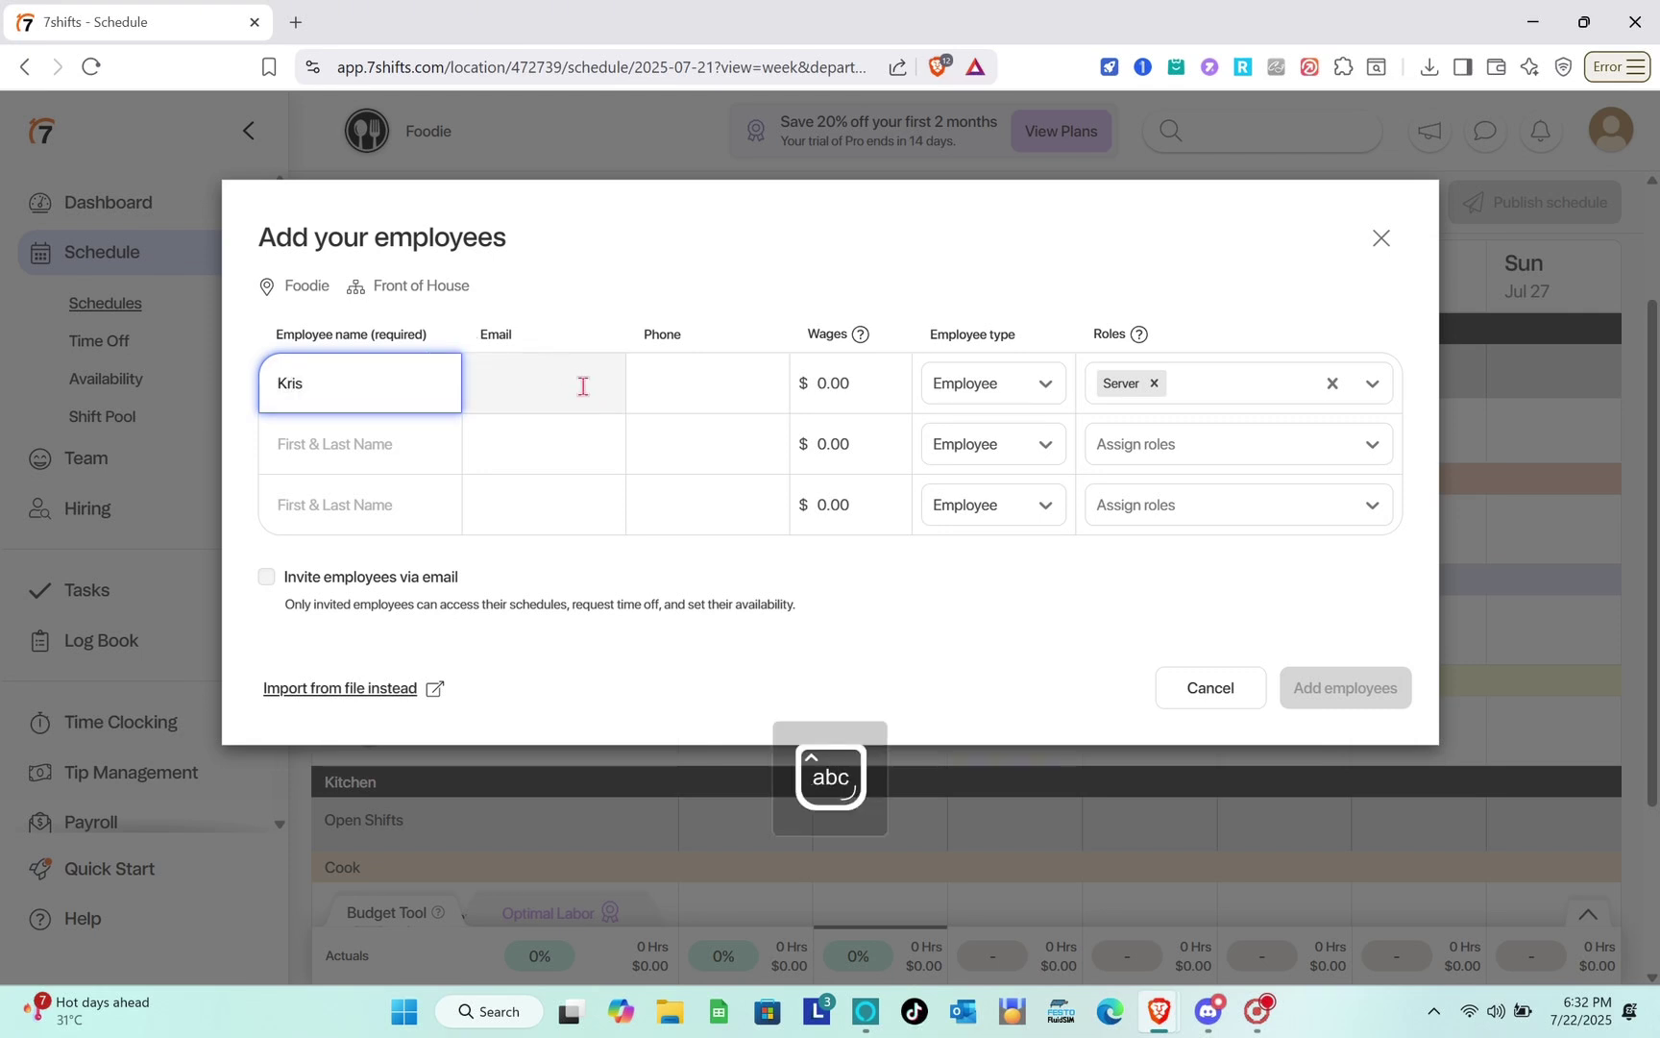
pyautogui.click(675, 401)
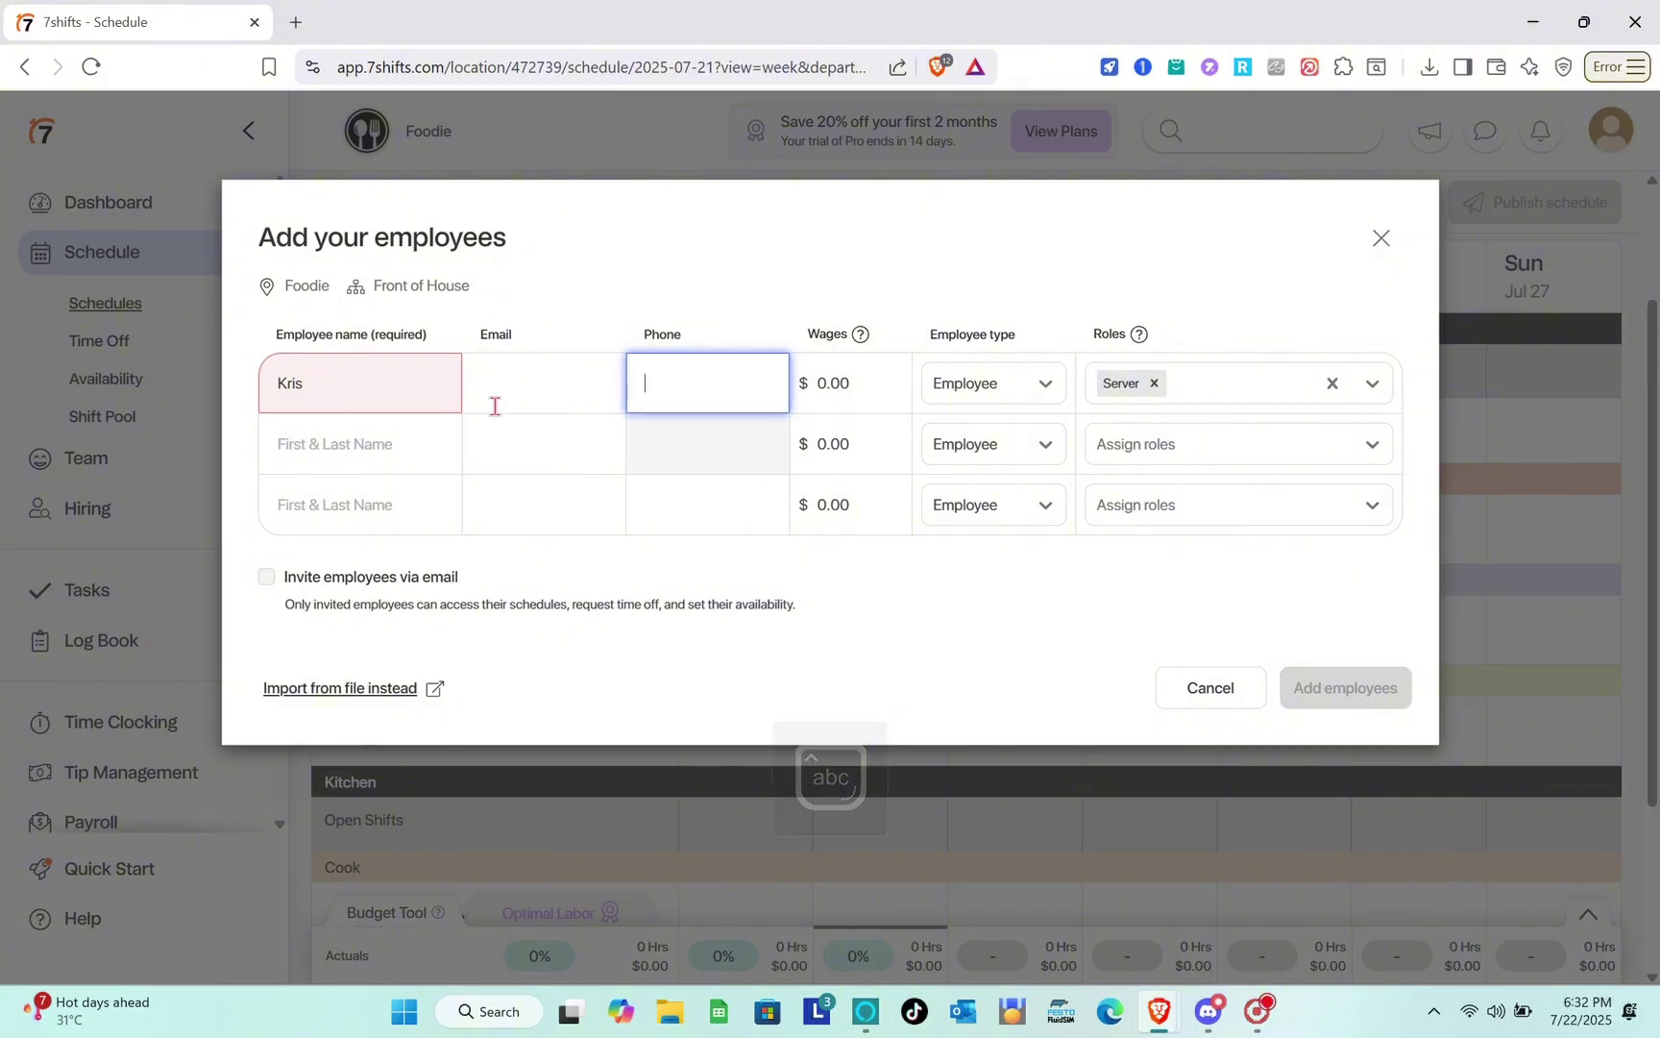
pyautogui.click(399, 384)
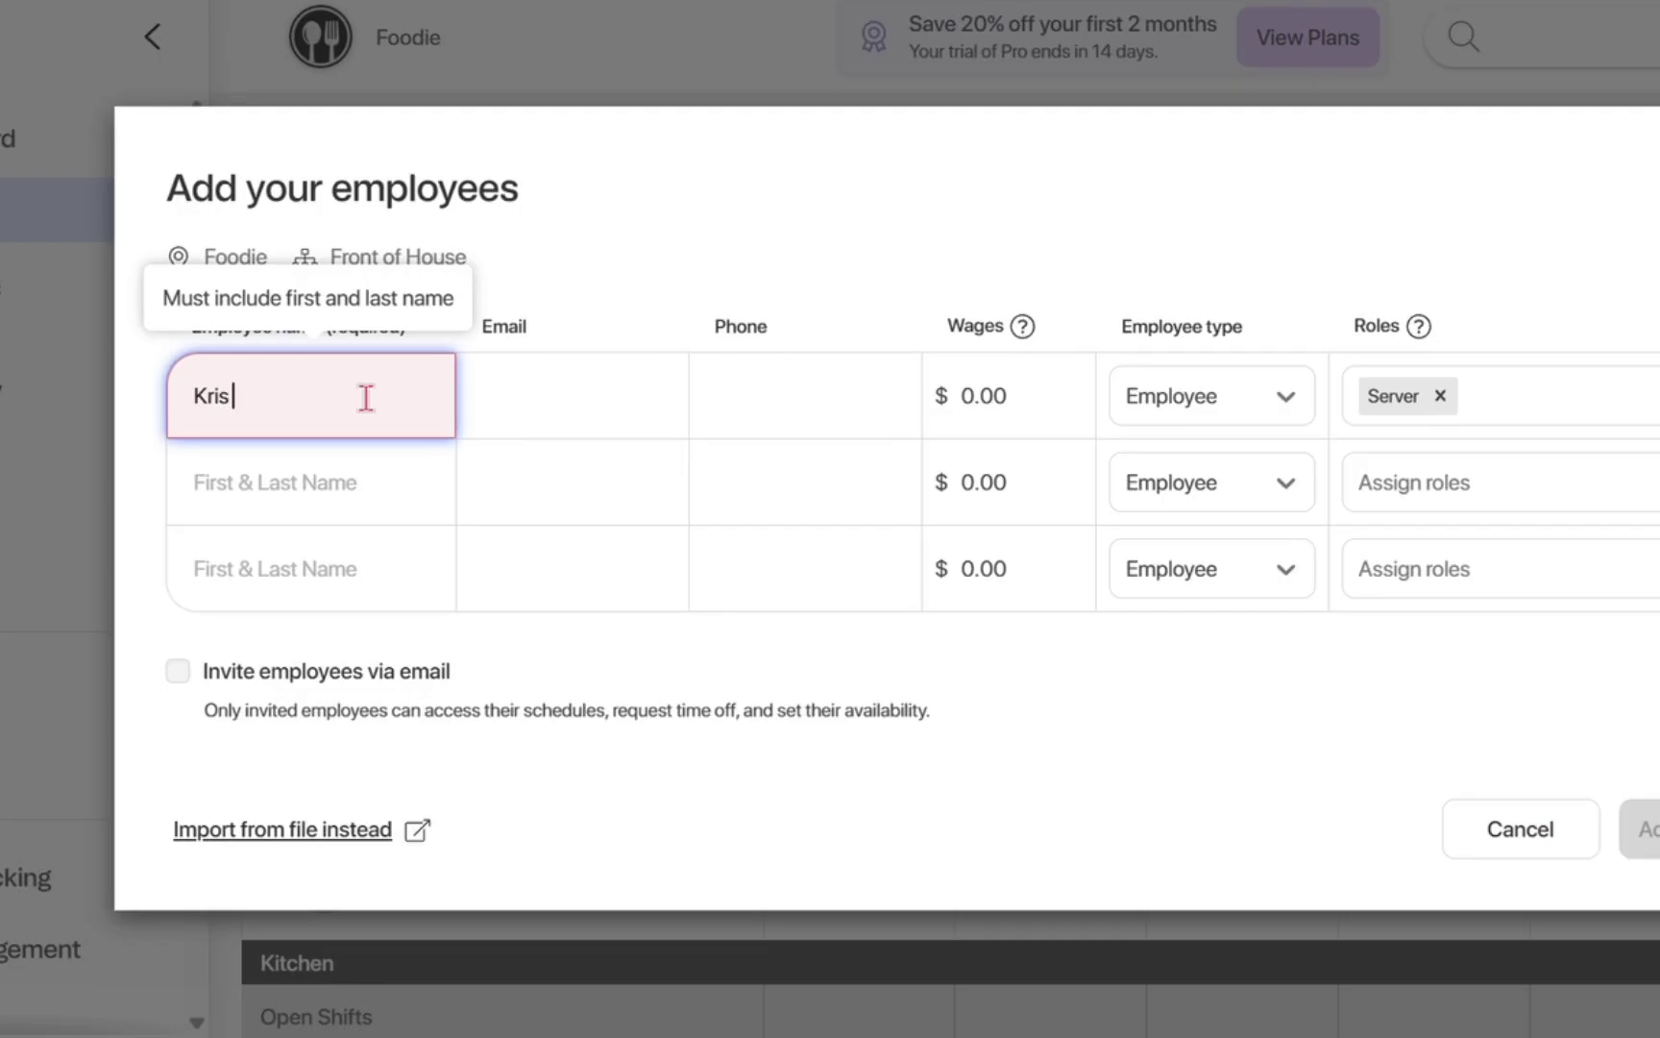
pyautogui.press('capslock')
pyautogui.press('capslock')
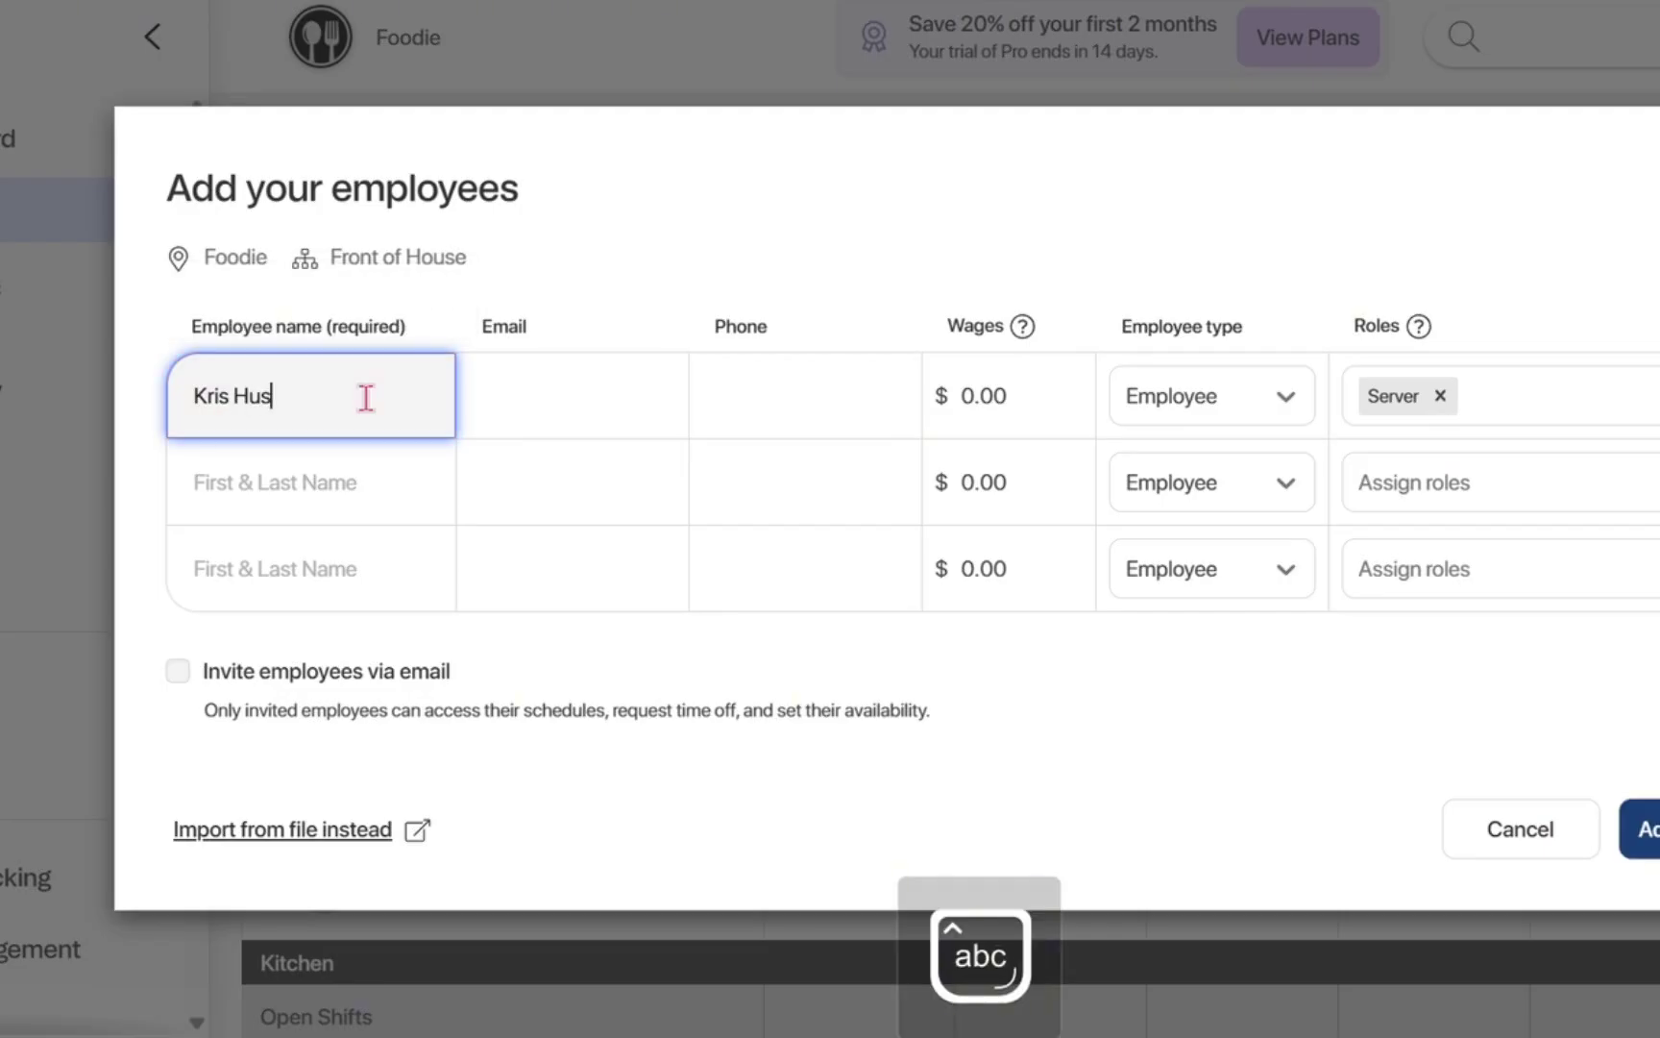
# Set wages to $100.00 and type Assistant Manager, then add the employee.
pyautogui.click(1033, 422)
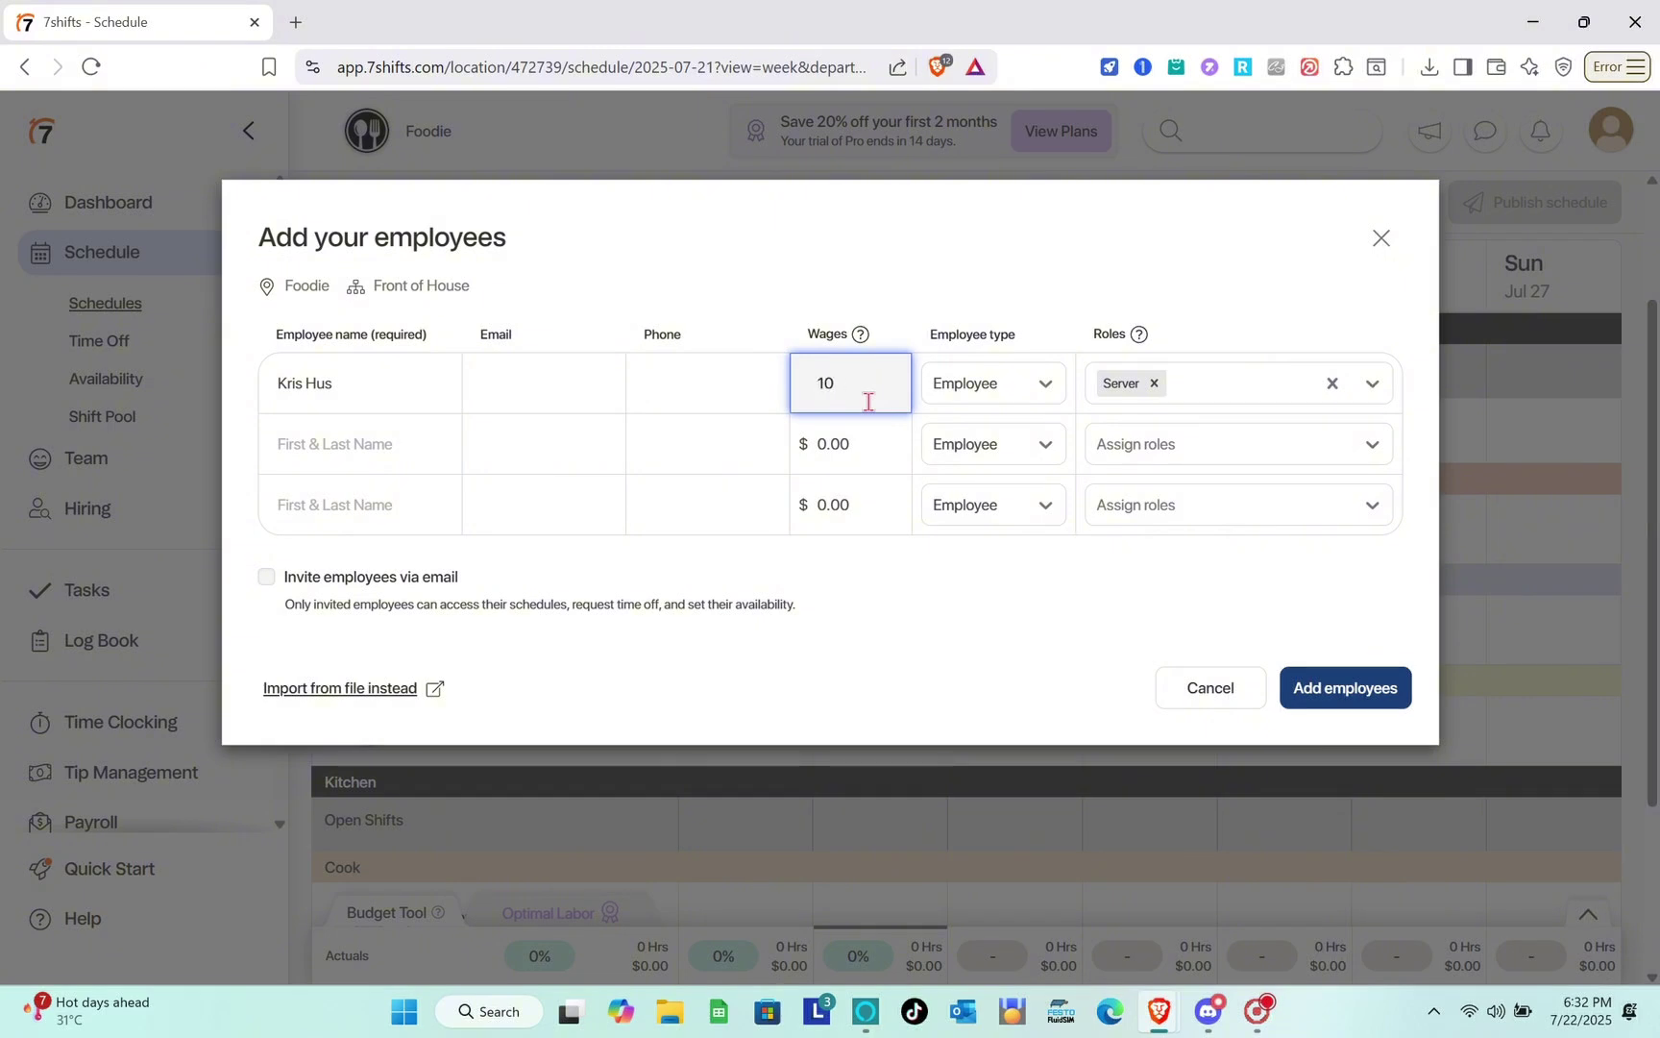
pyautogui.write('00')
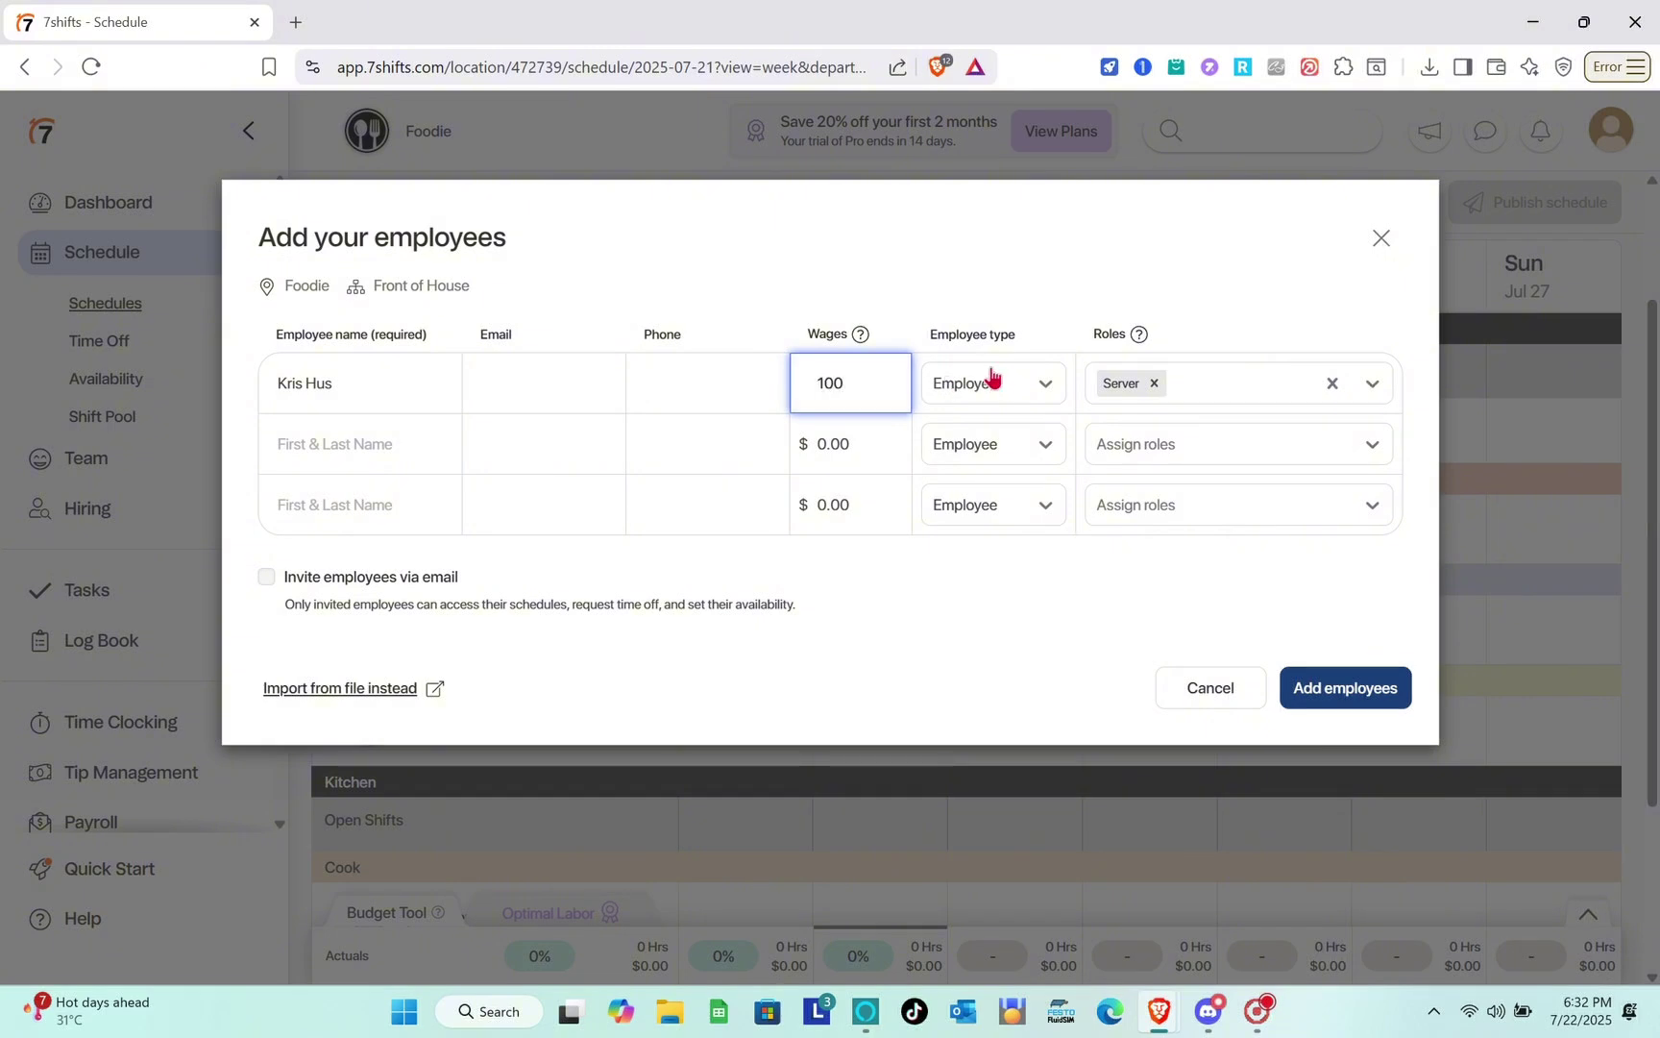
pyautogui.click(1024, 385)
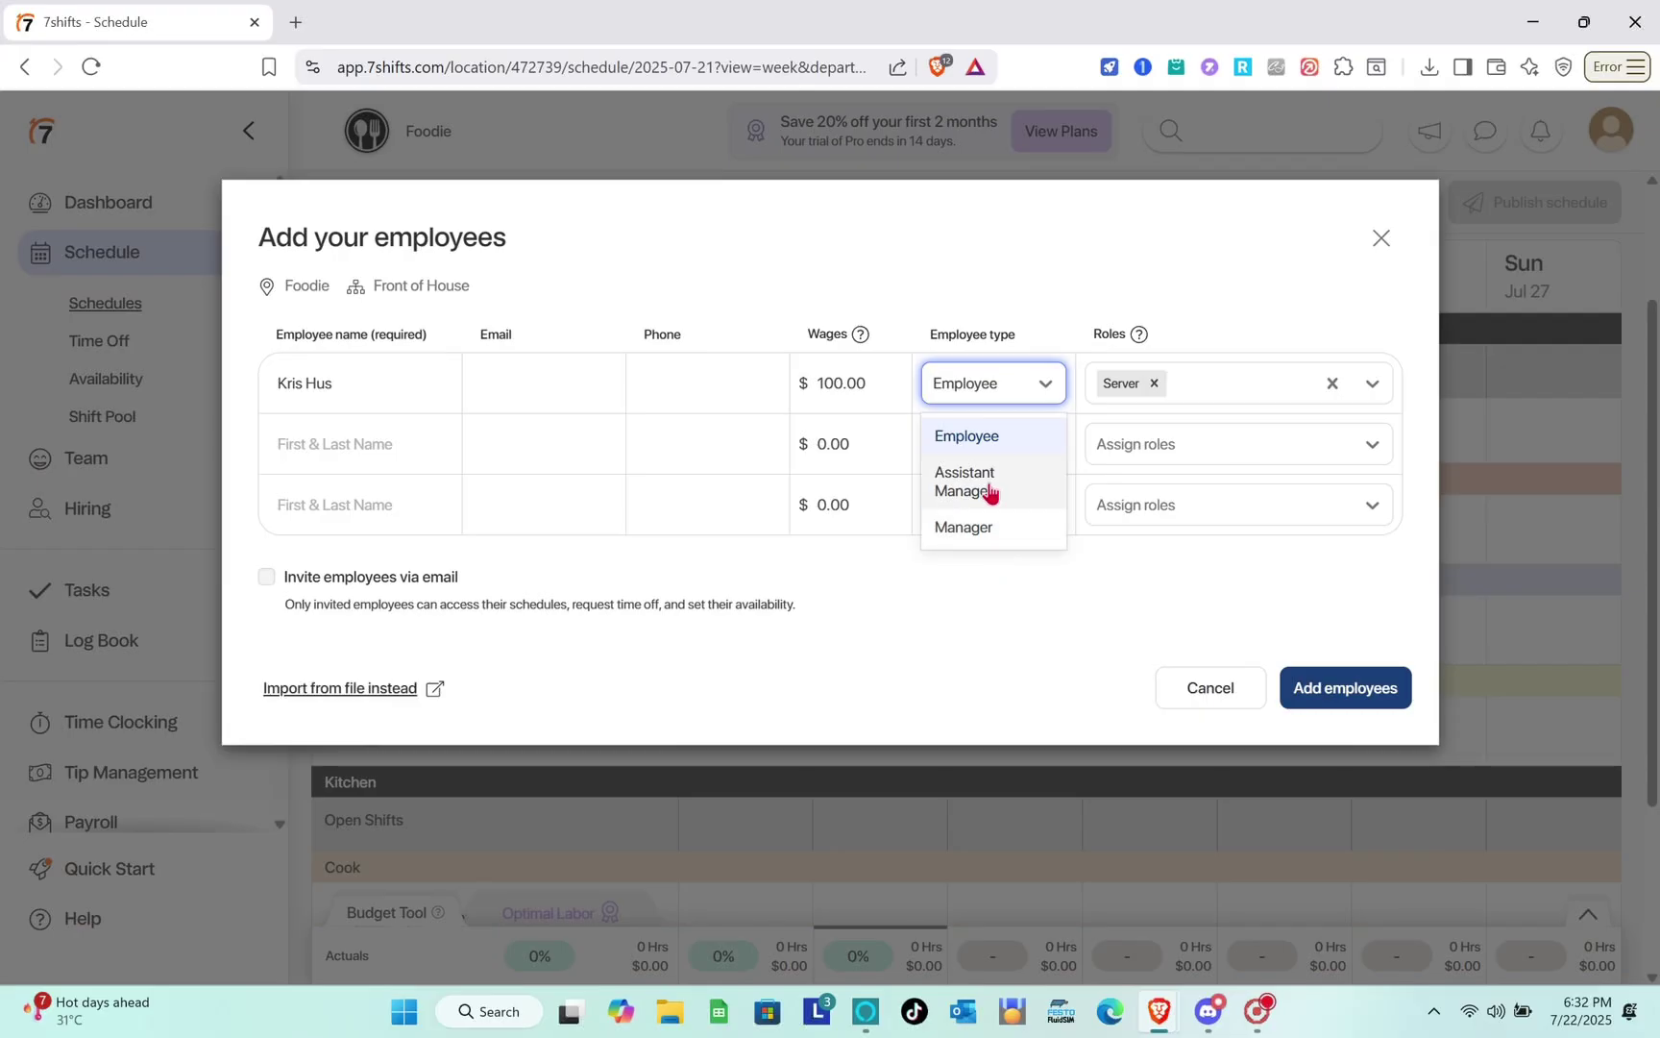
pyautogui.click(990, 492)
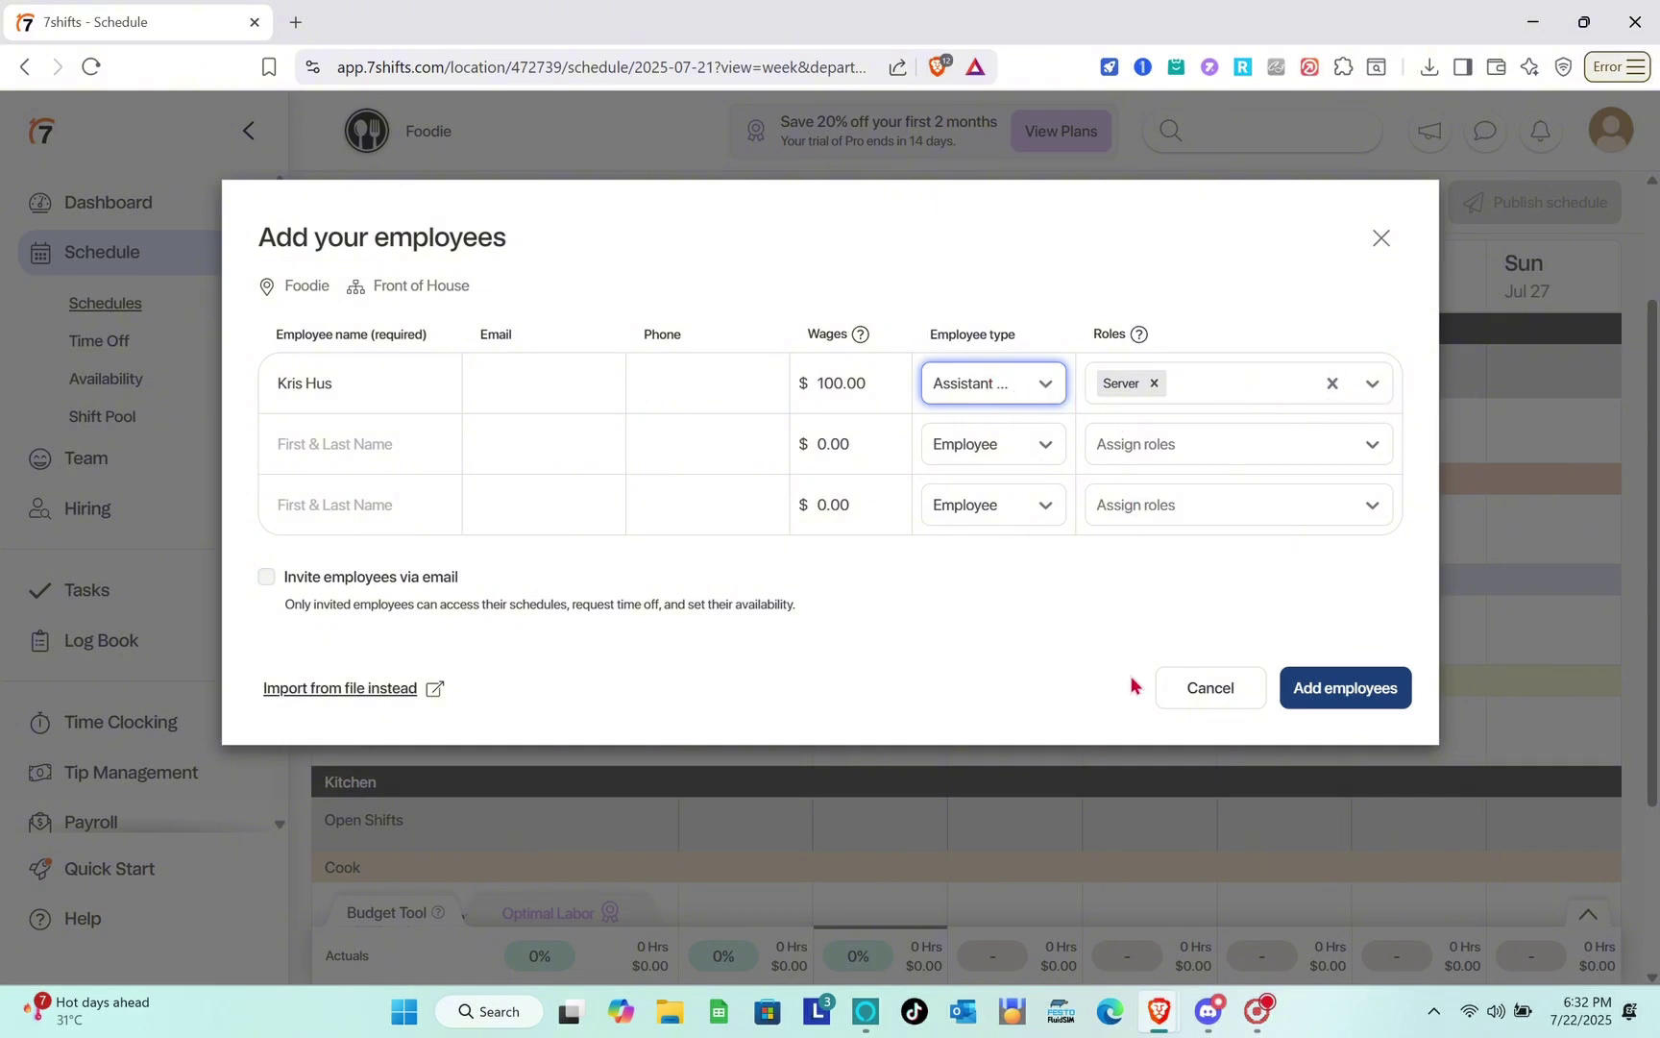
pyautogui.click(1334, 707)
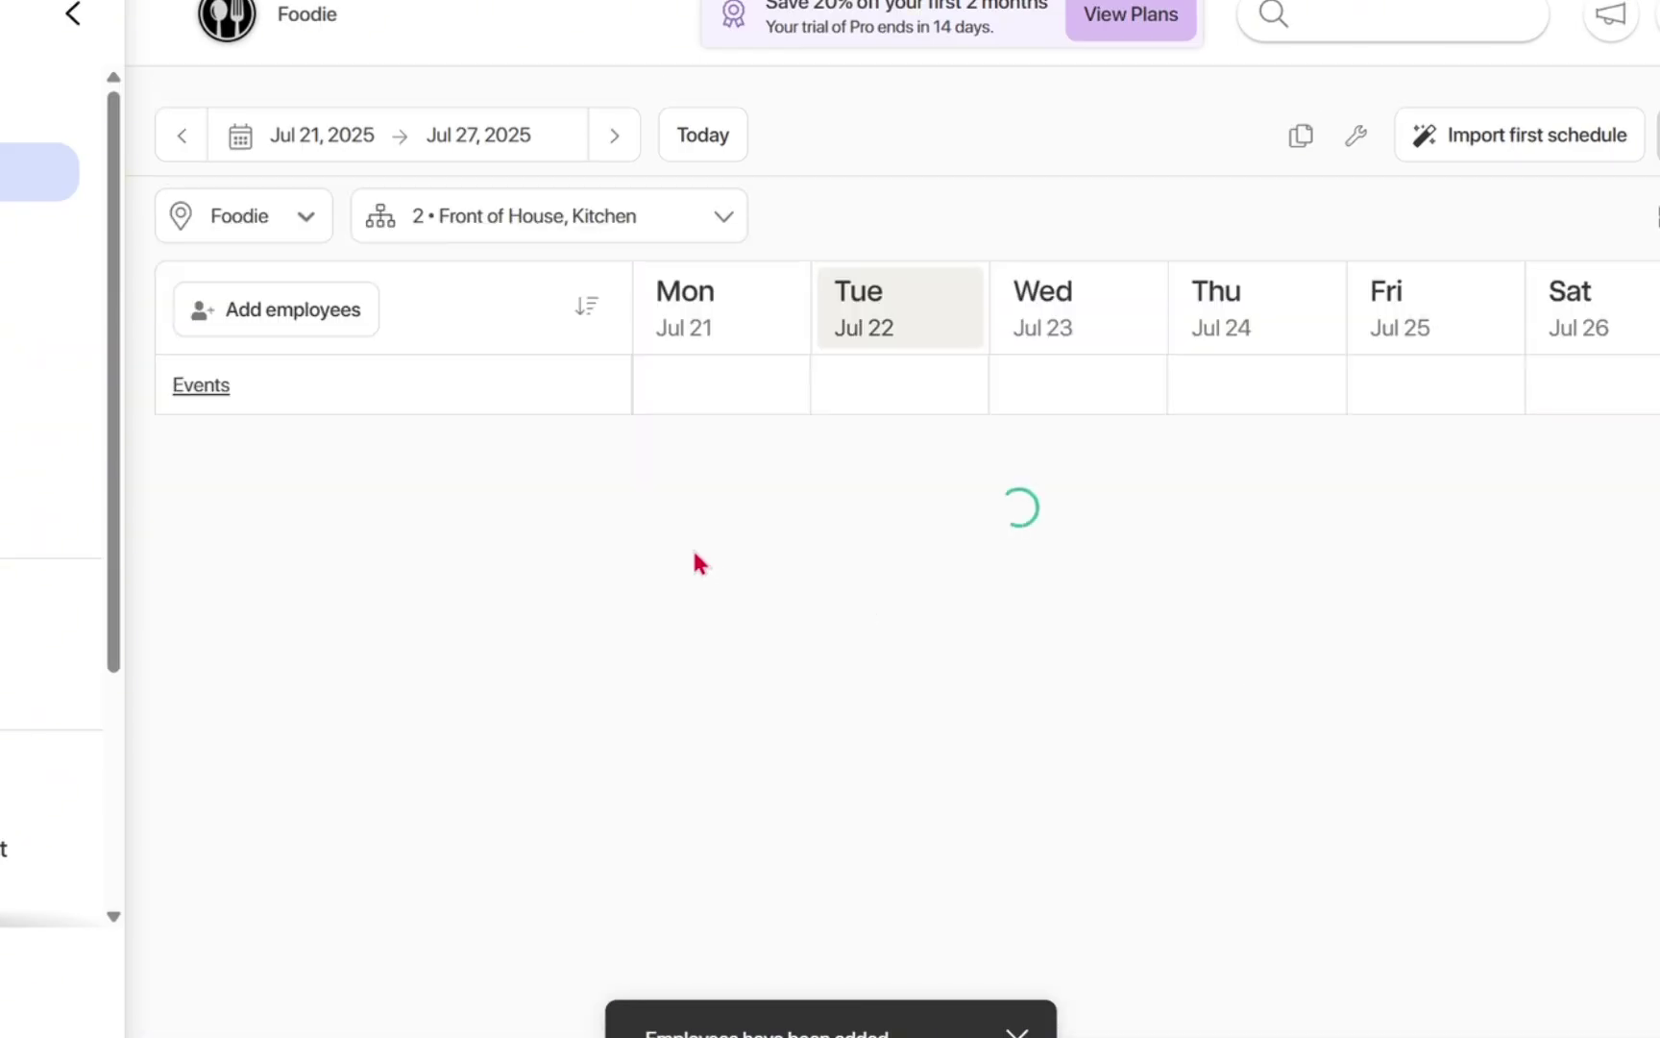
# Fill the week from a quick template with one 9am–5pm shift per role each day.
pyautogui.scroll(-2, 511, 788)
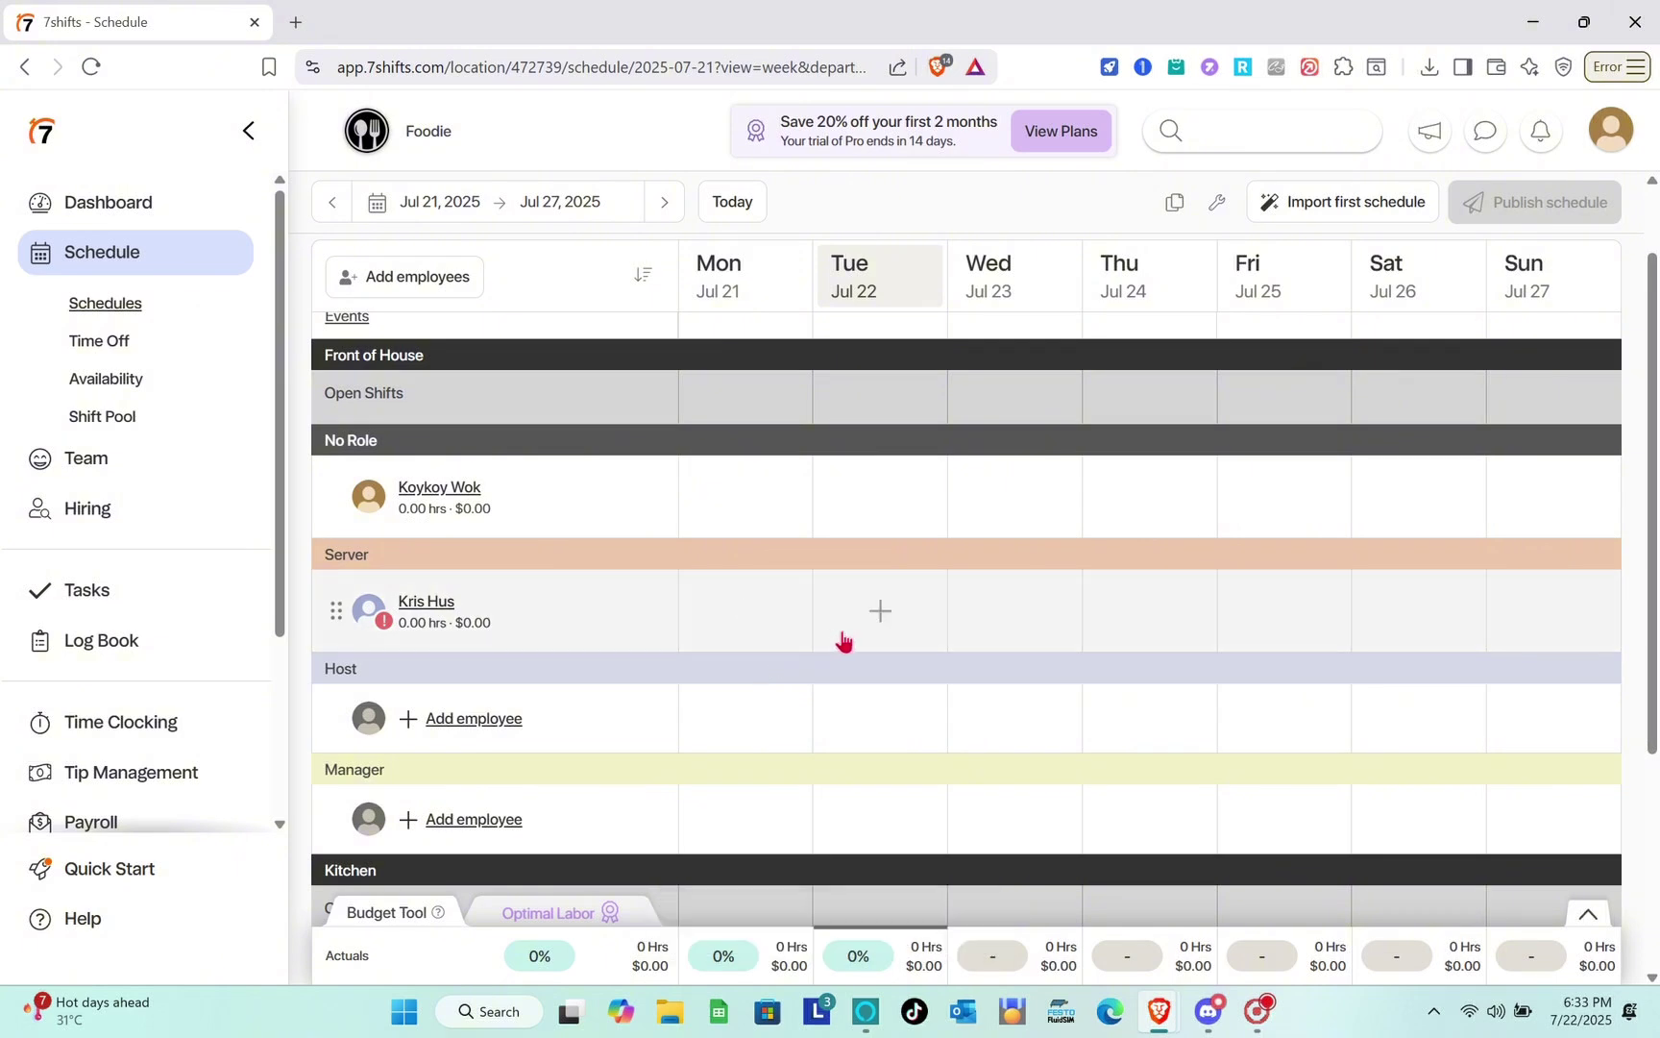
pyautogui.click(748, 612)
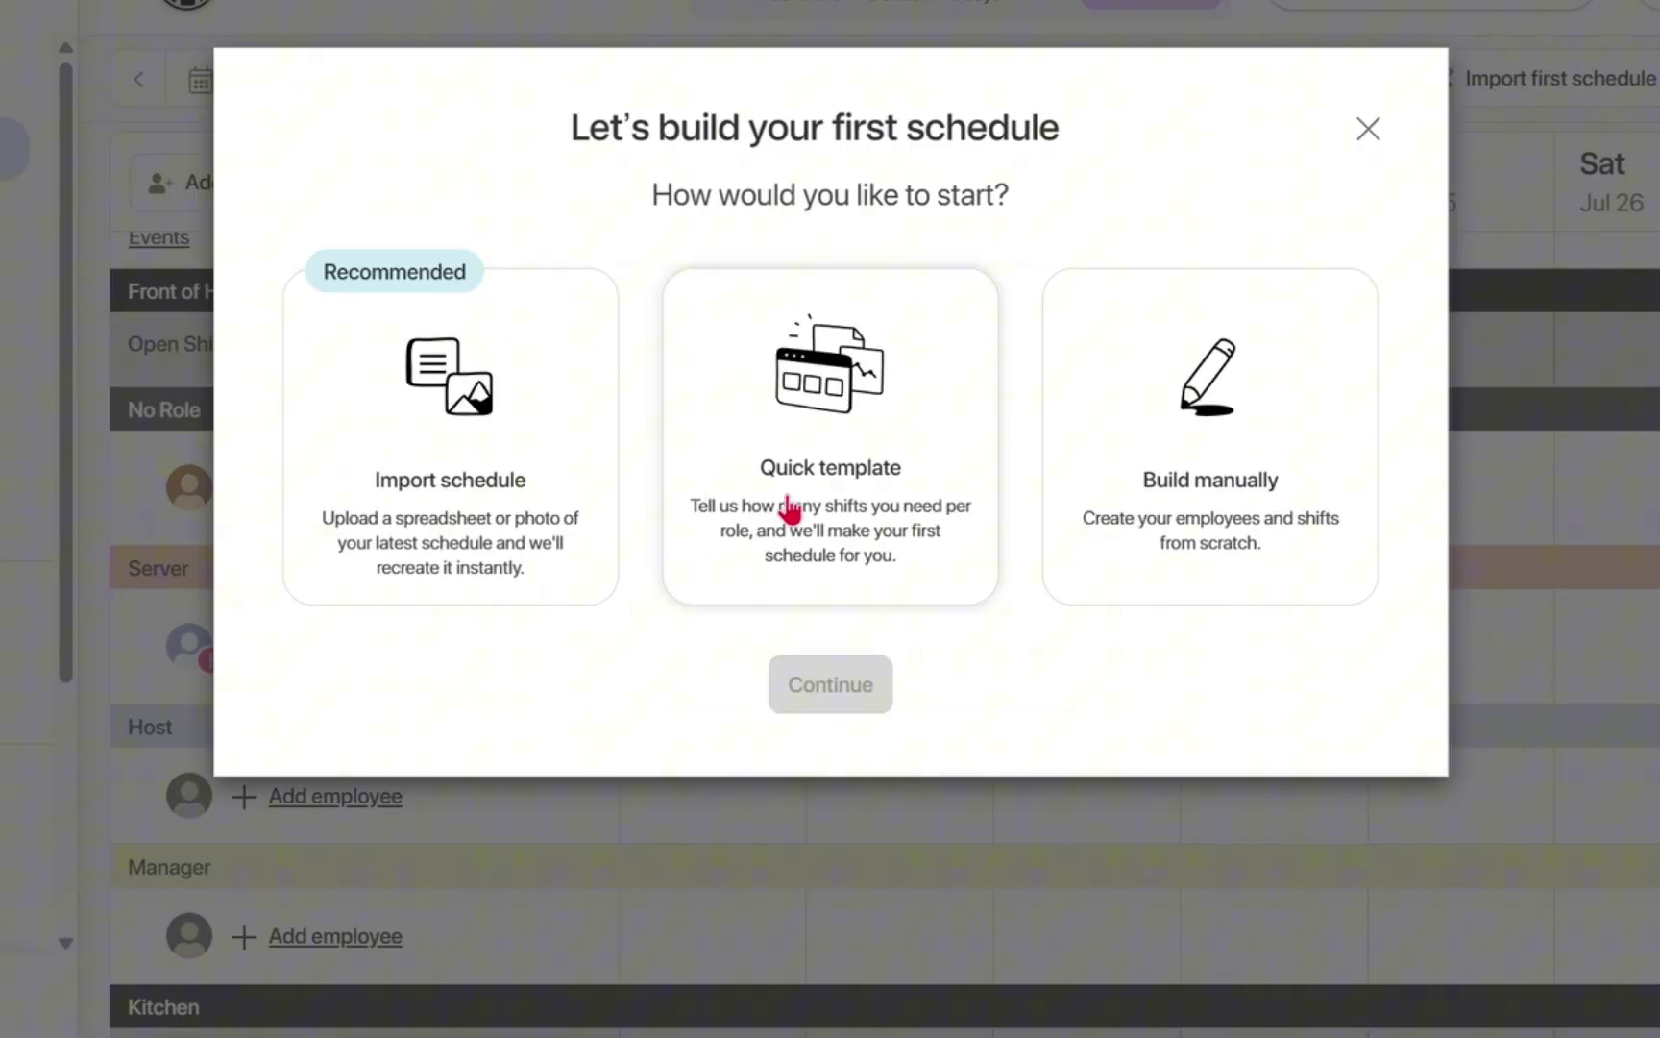
pyautogui.click(801, 508)
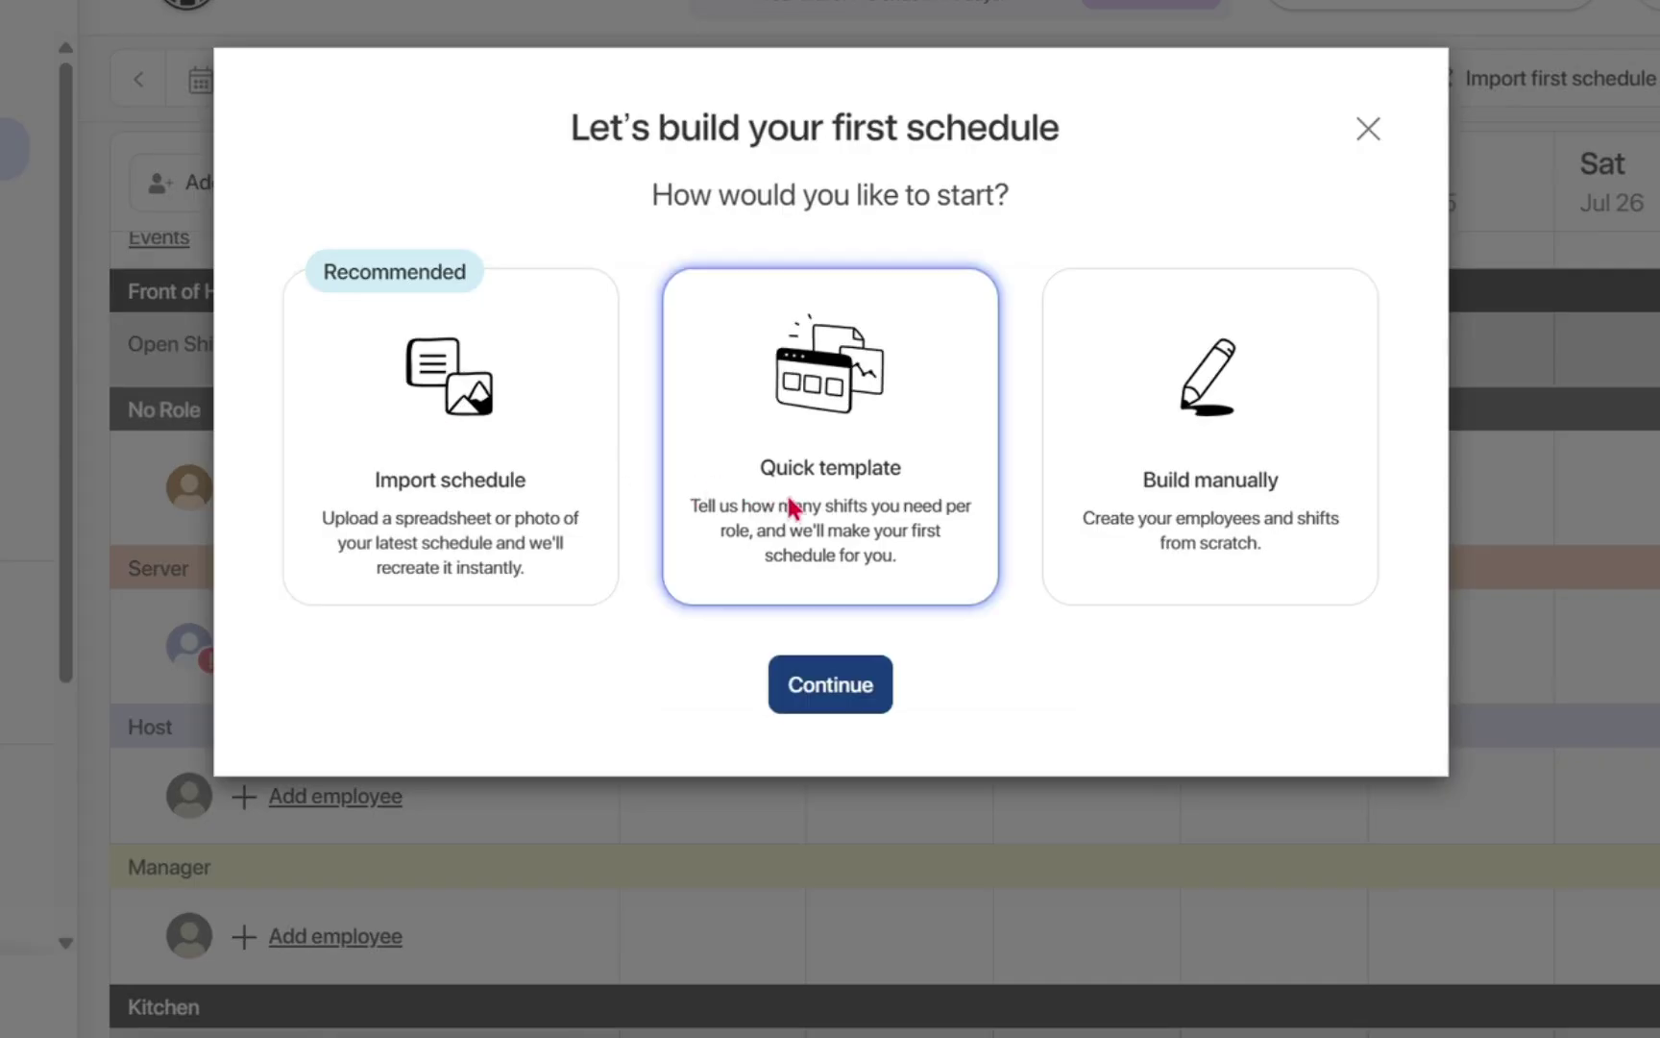
pyautogui.click(864, 706)
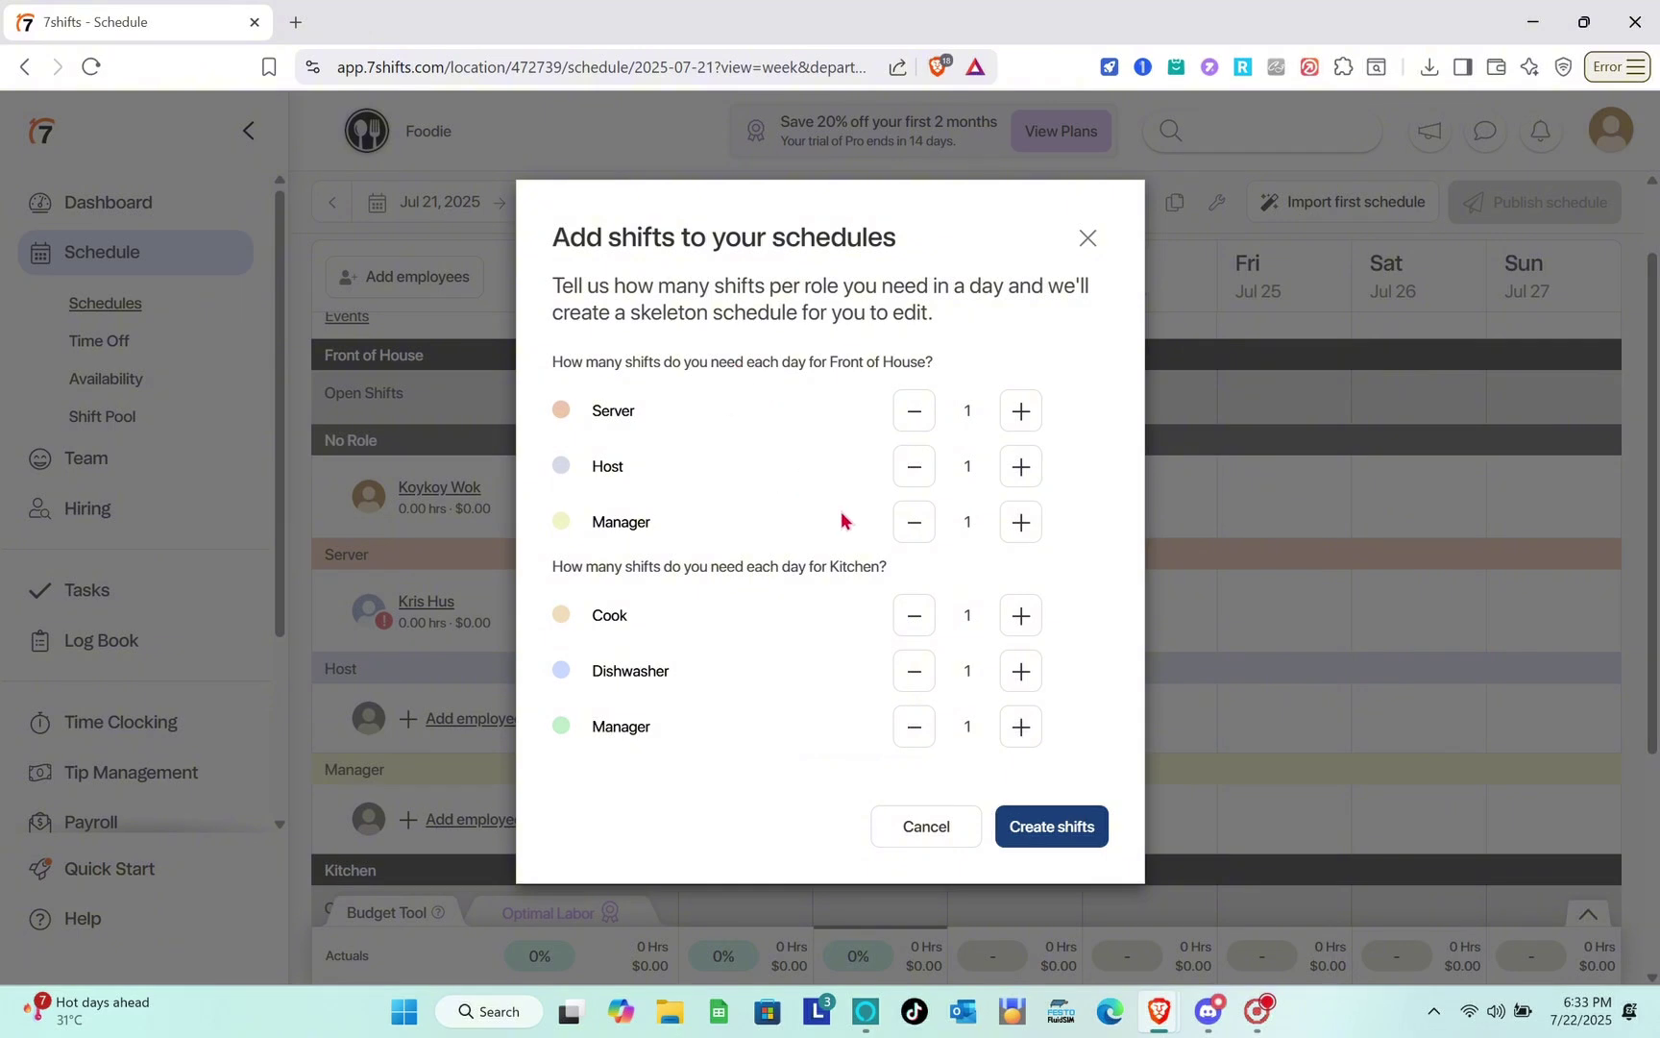
pyautogui.click(1069, 825)
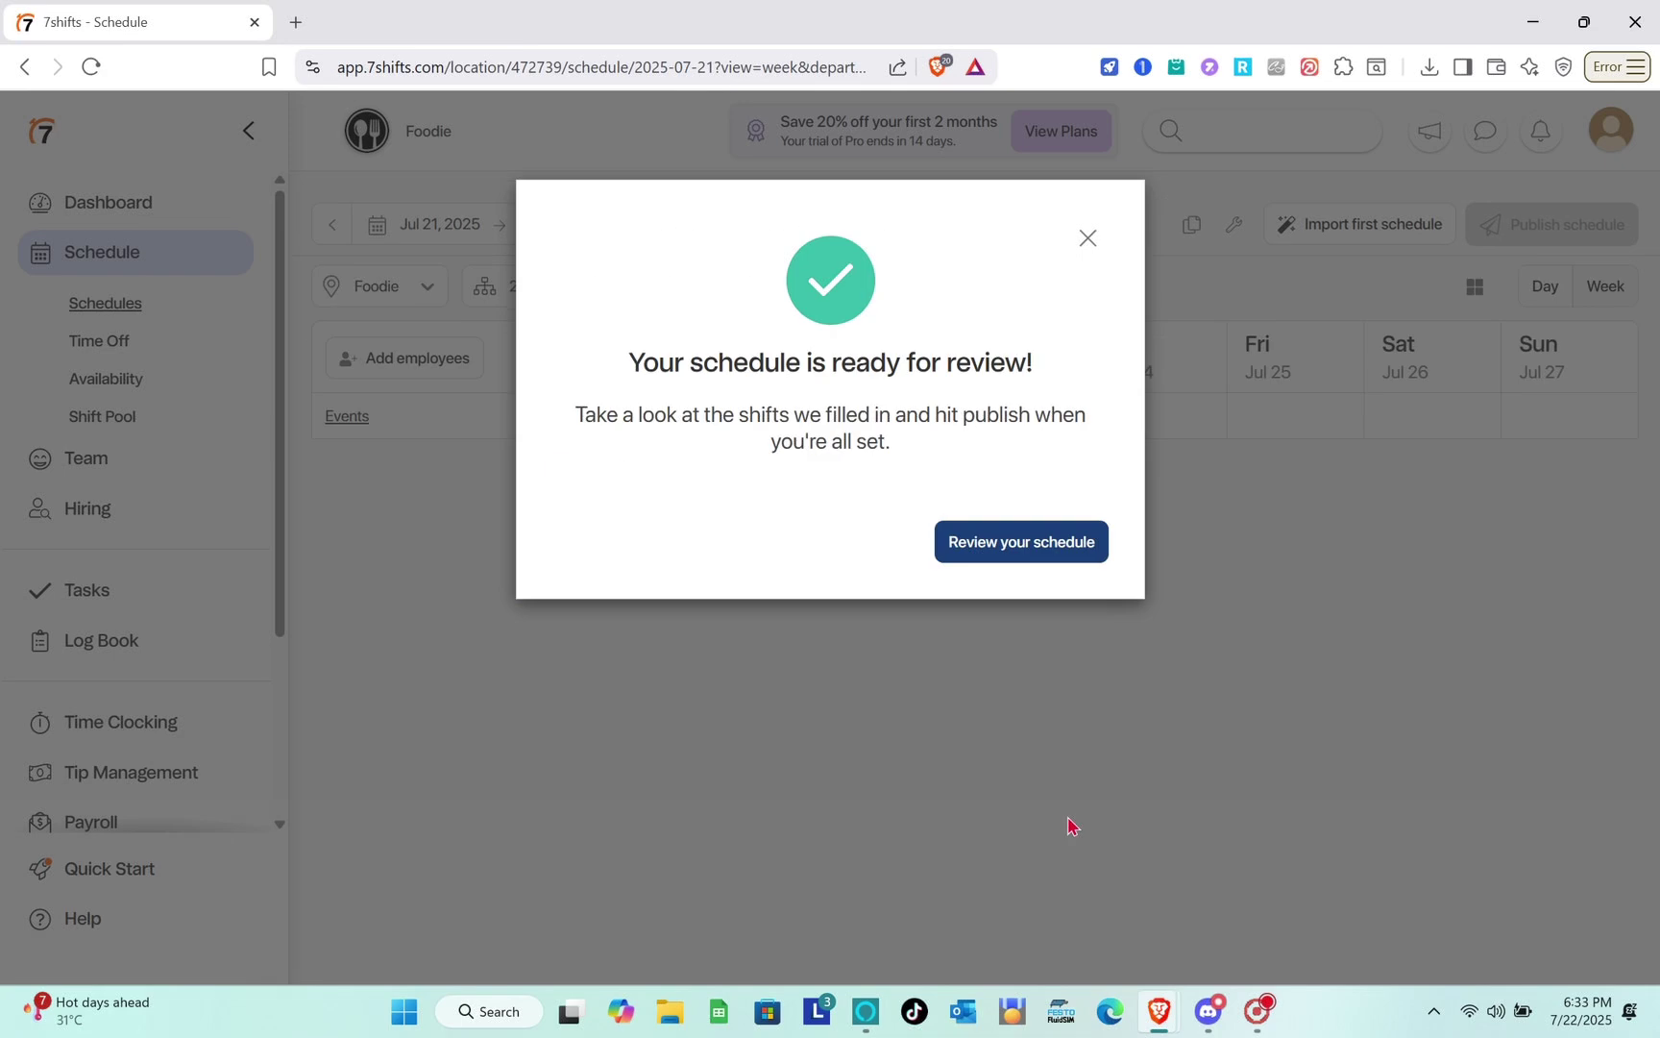
pyautogui.click(1087, 238)
pyautogui.scroll(-2, 894, 622)
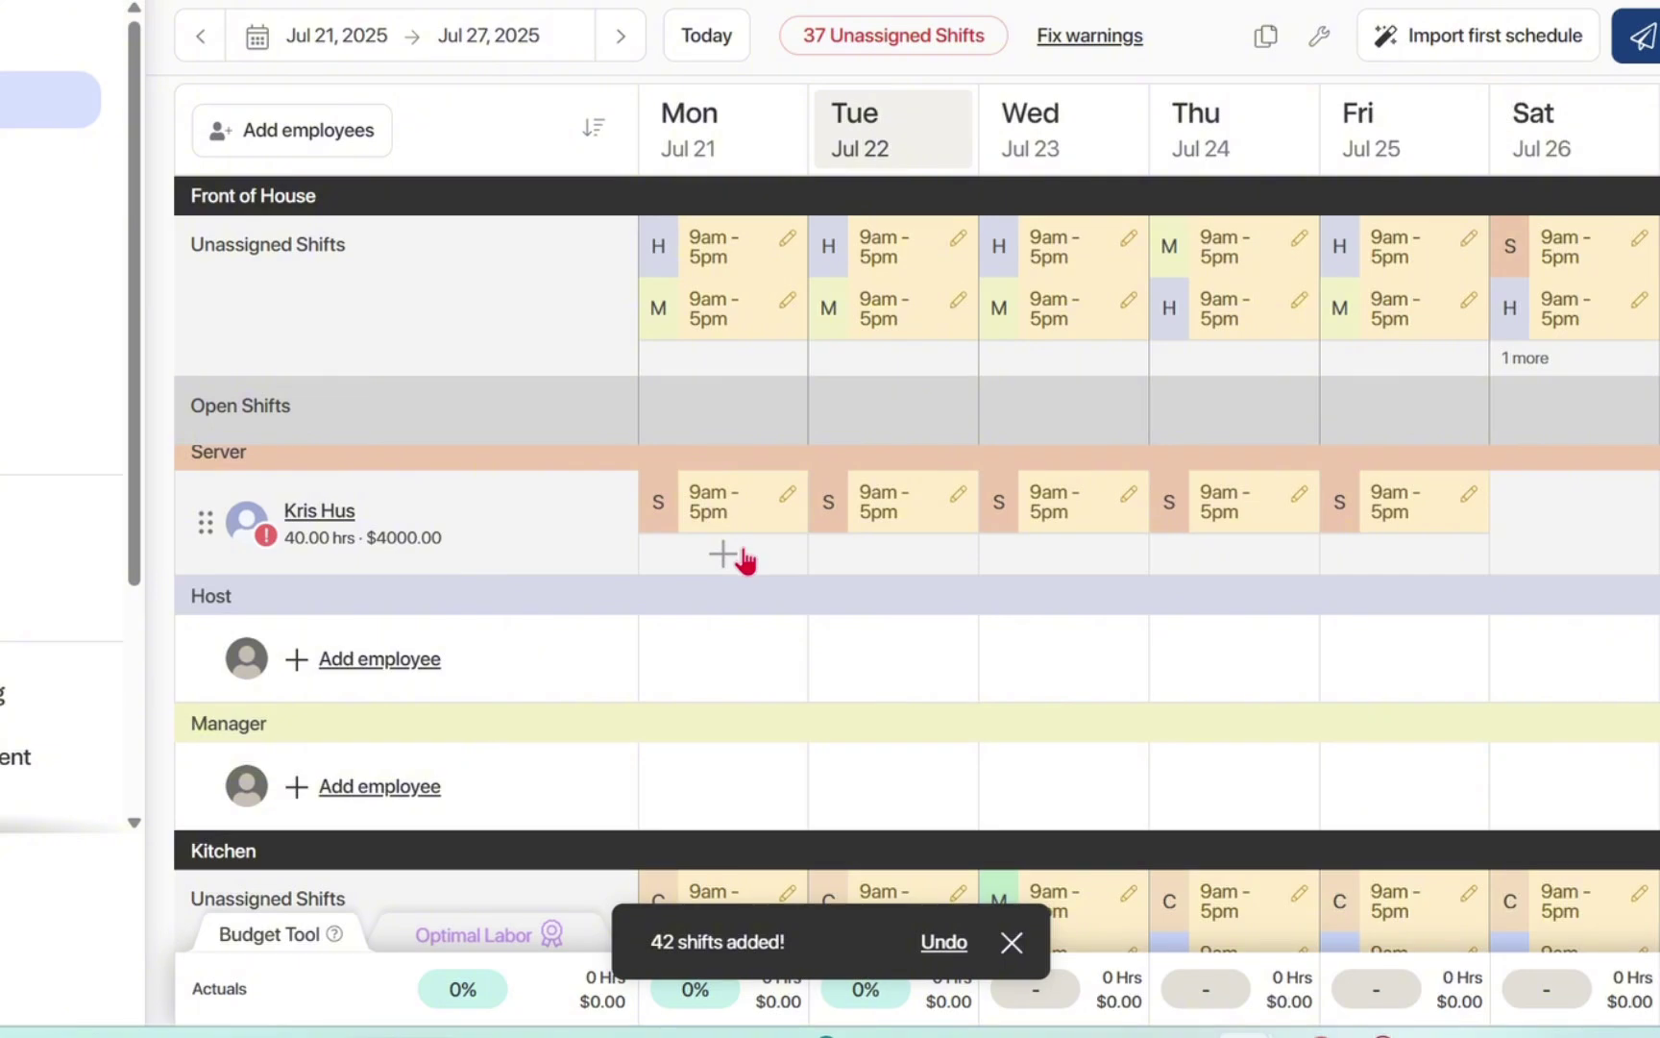
pyautogui.click(746, 559)
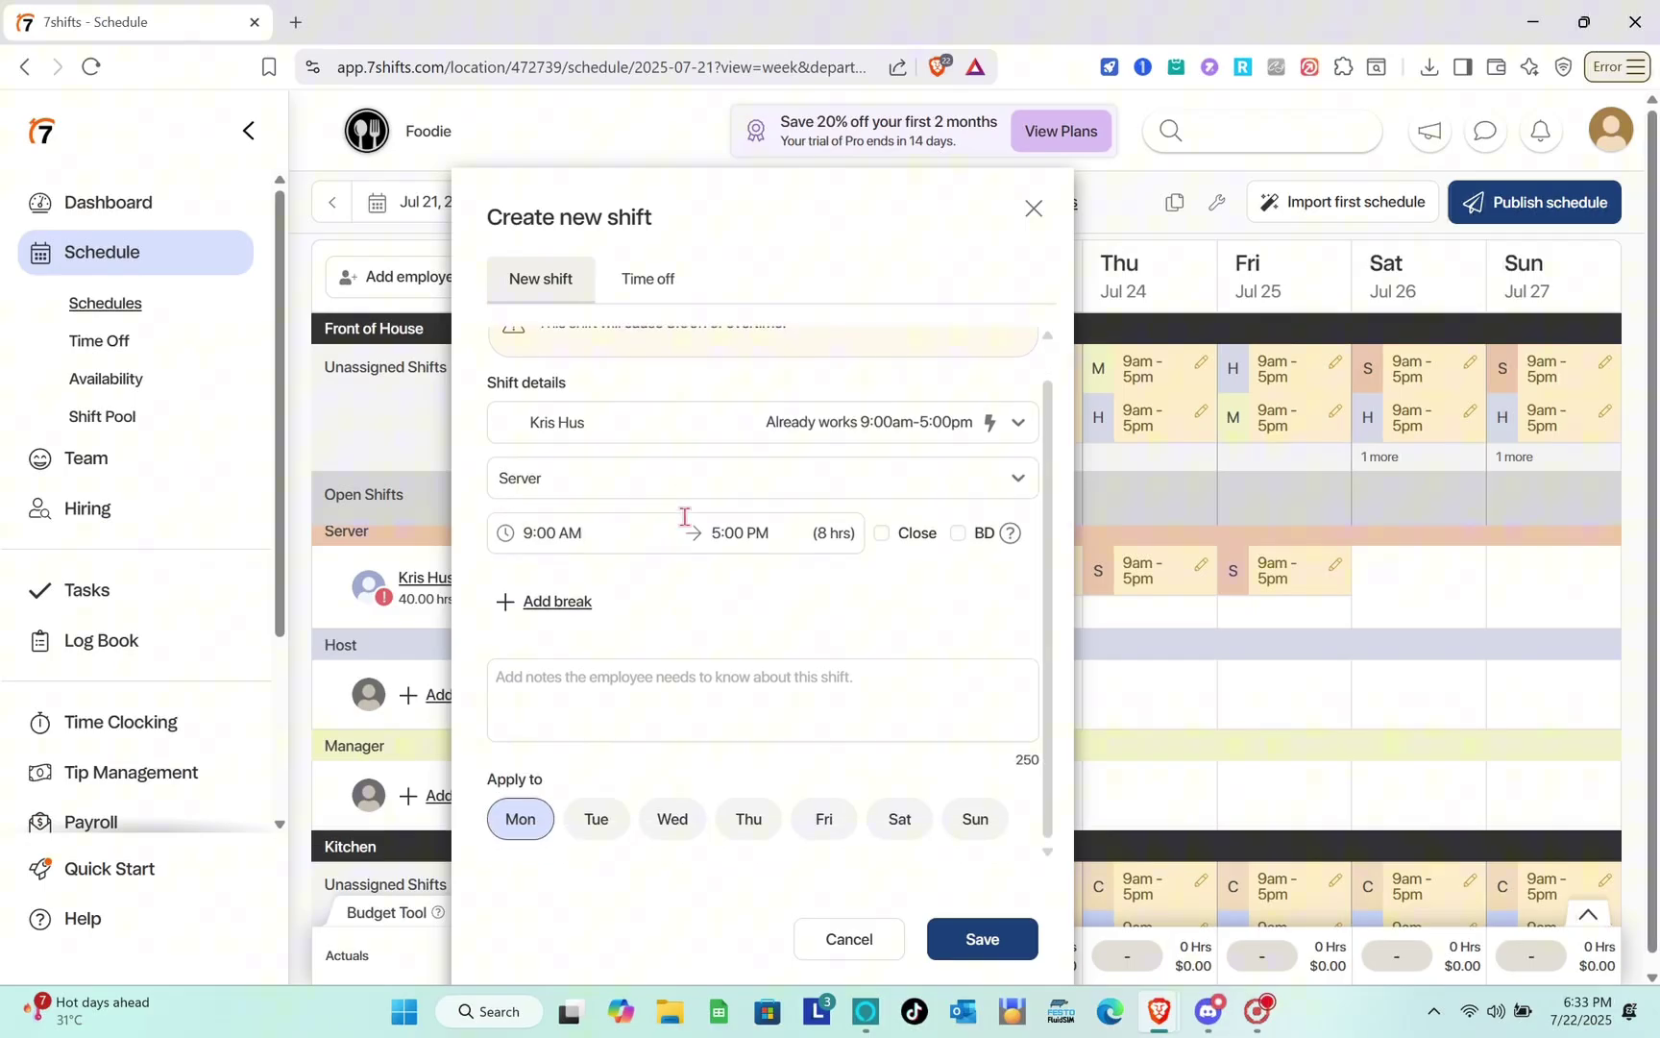
# Save the extra Monday 9am–5pm Server shift with a break starting 11:15 AM.
pyautogui.scroll(-1, 644, 435)
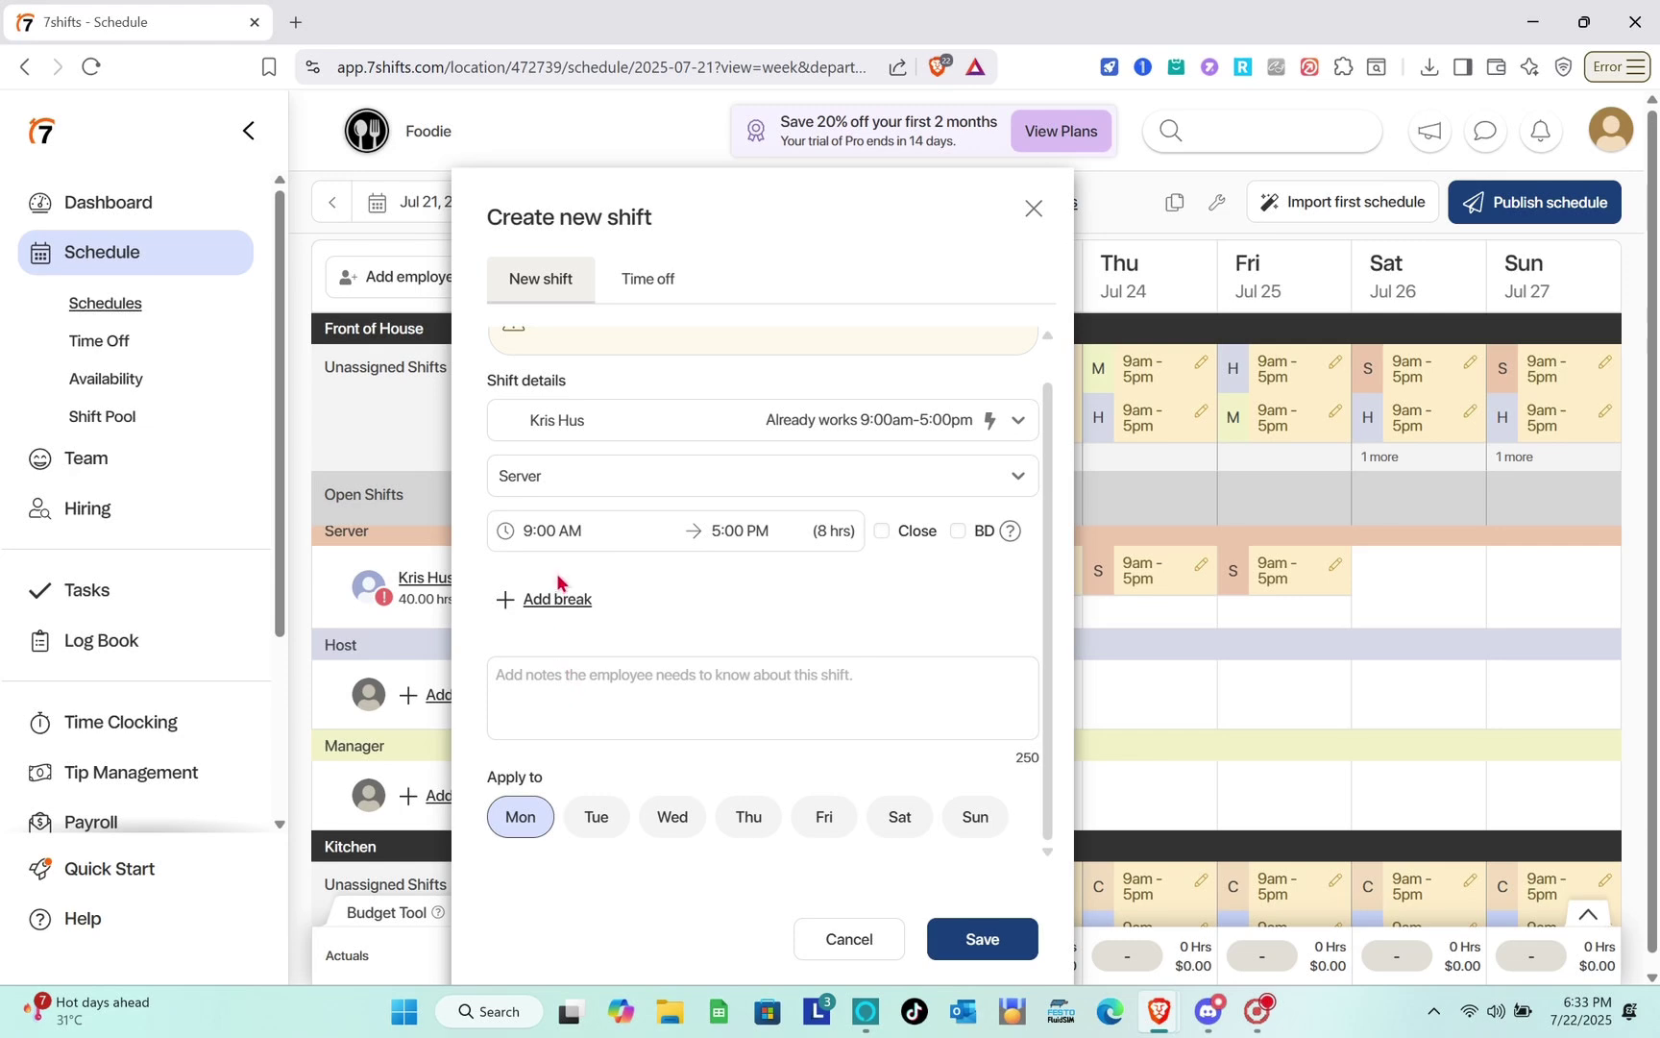
pyautogui.click(572, 600)
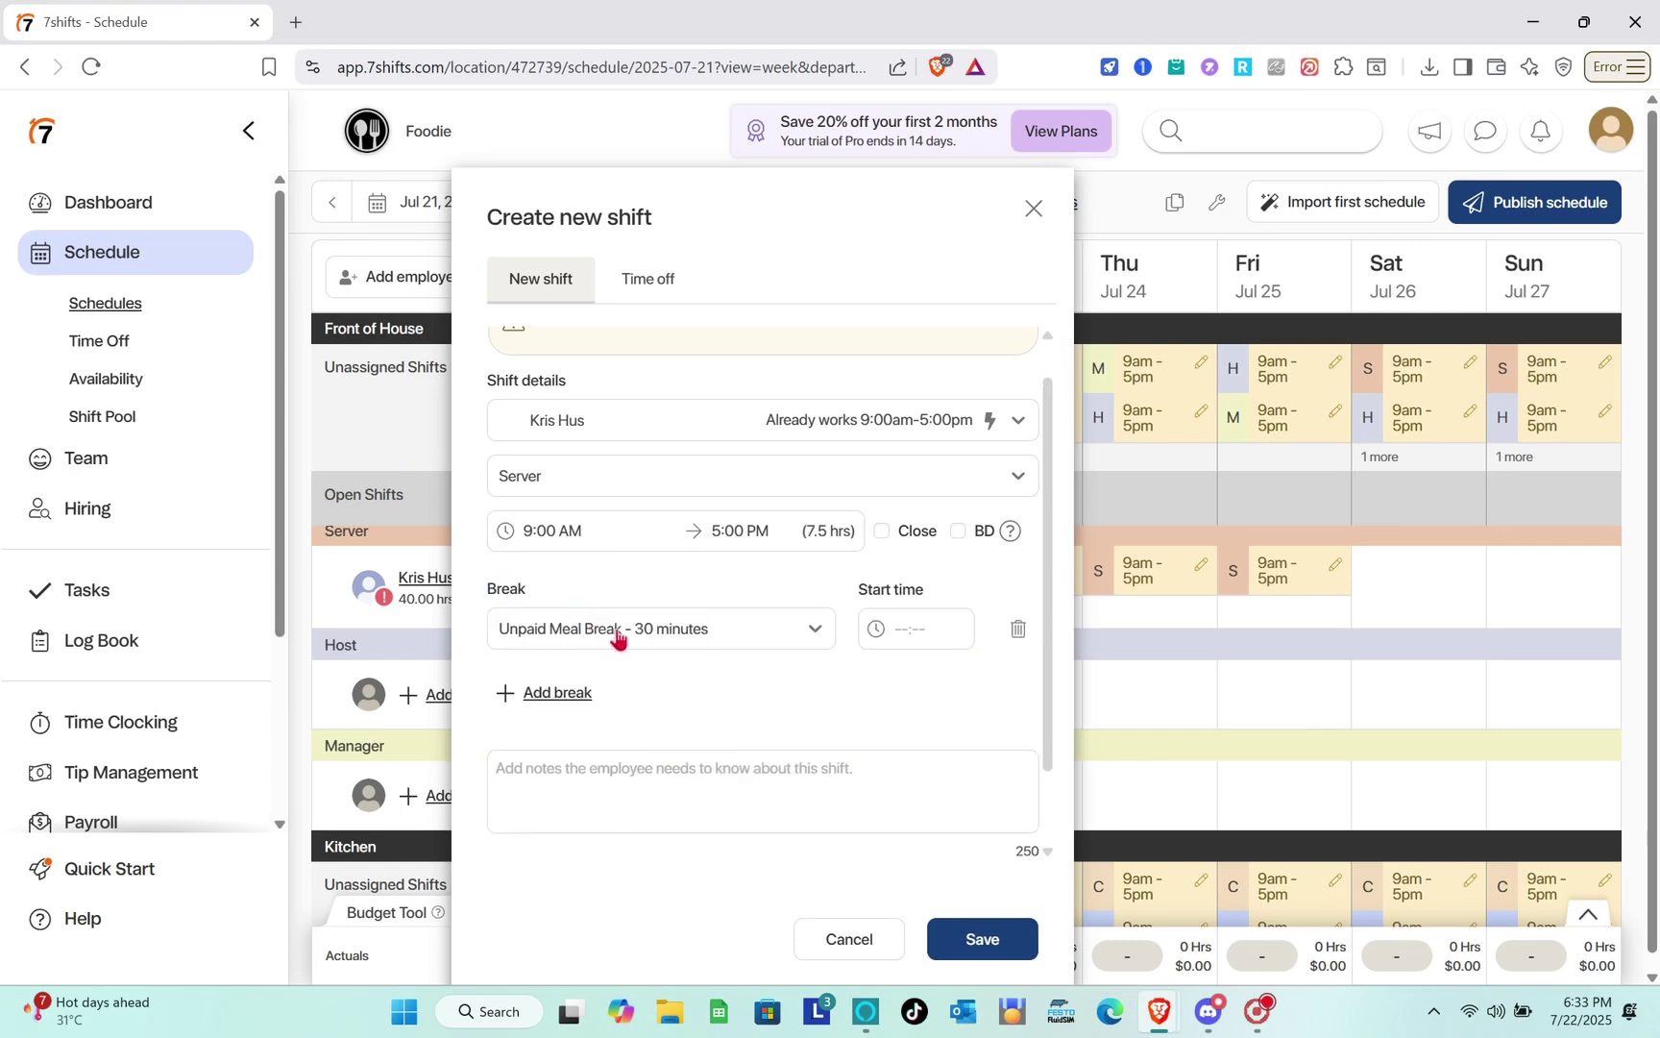
pyautogui.click(908, 631)
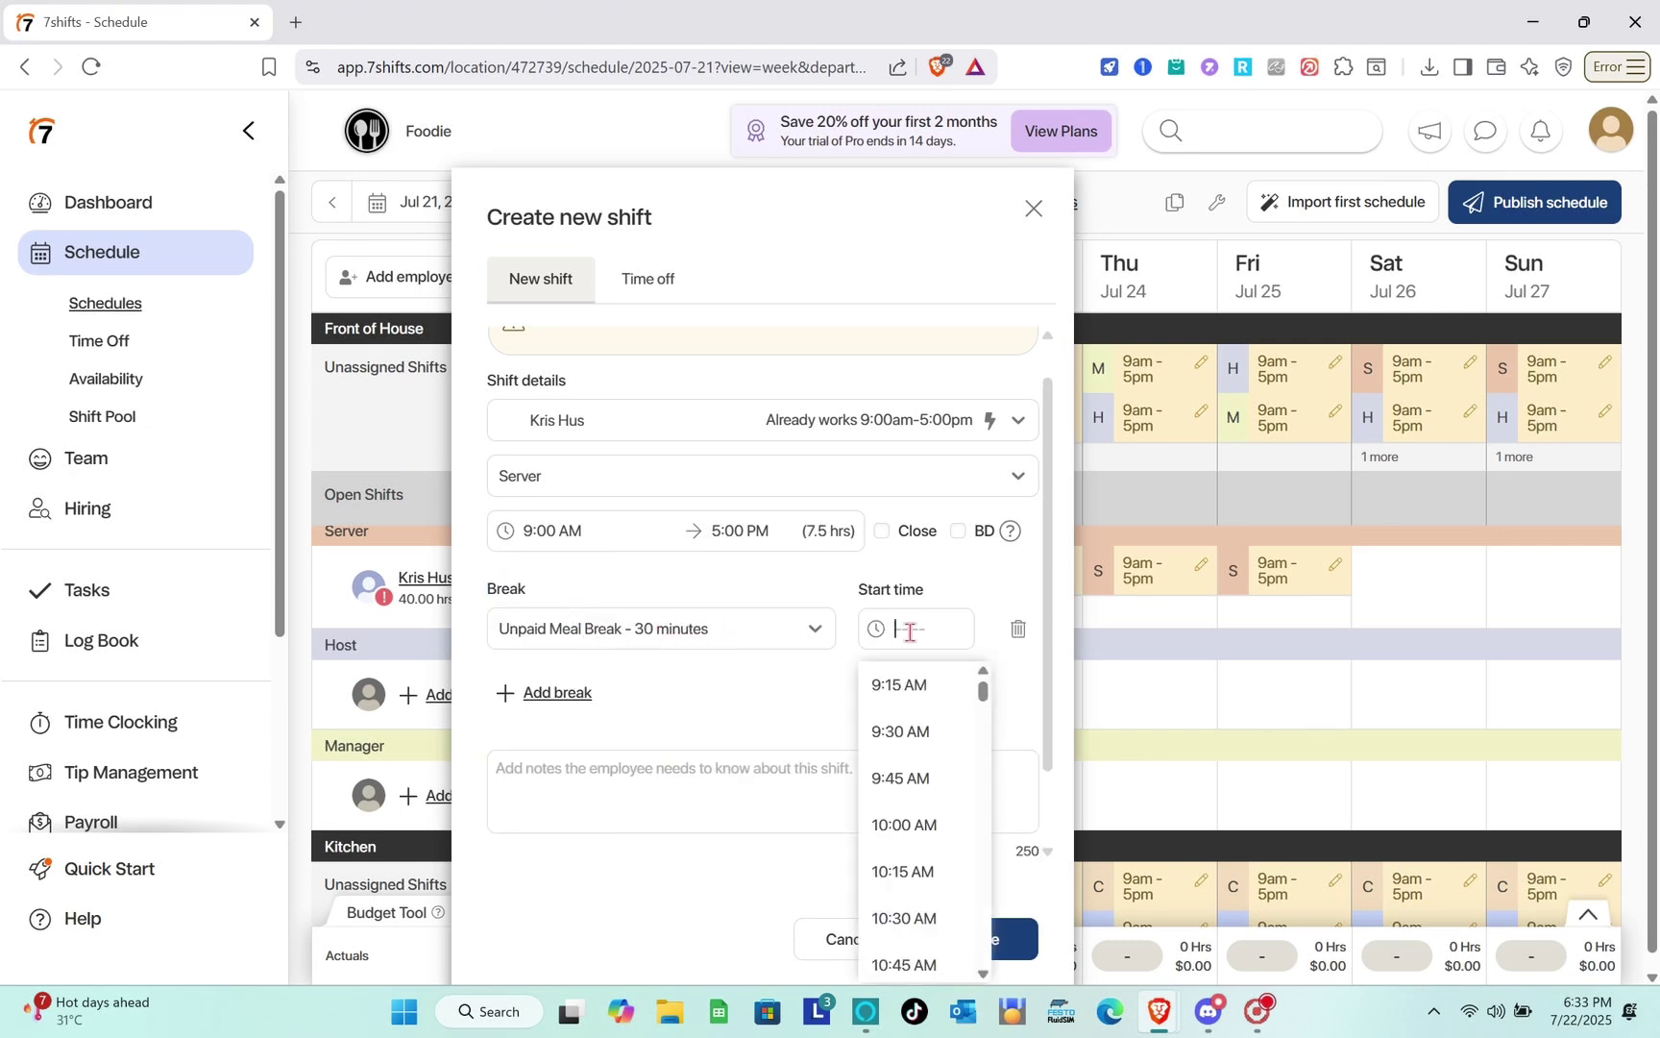
pyautogui.click(901, 825)
pyautogui.click(925, 626)
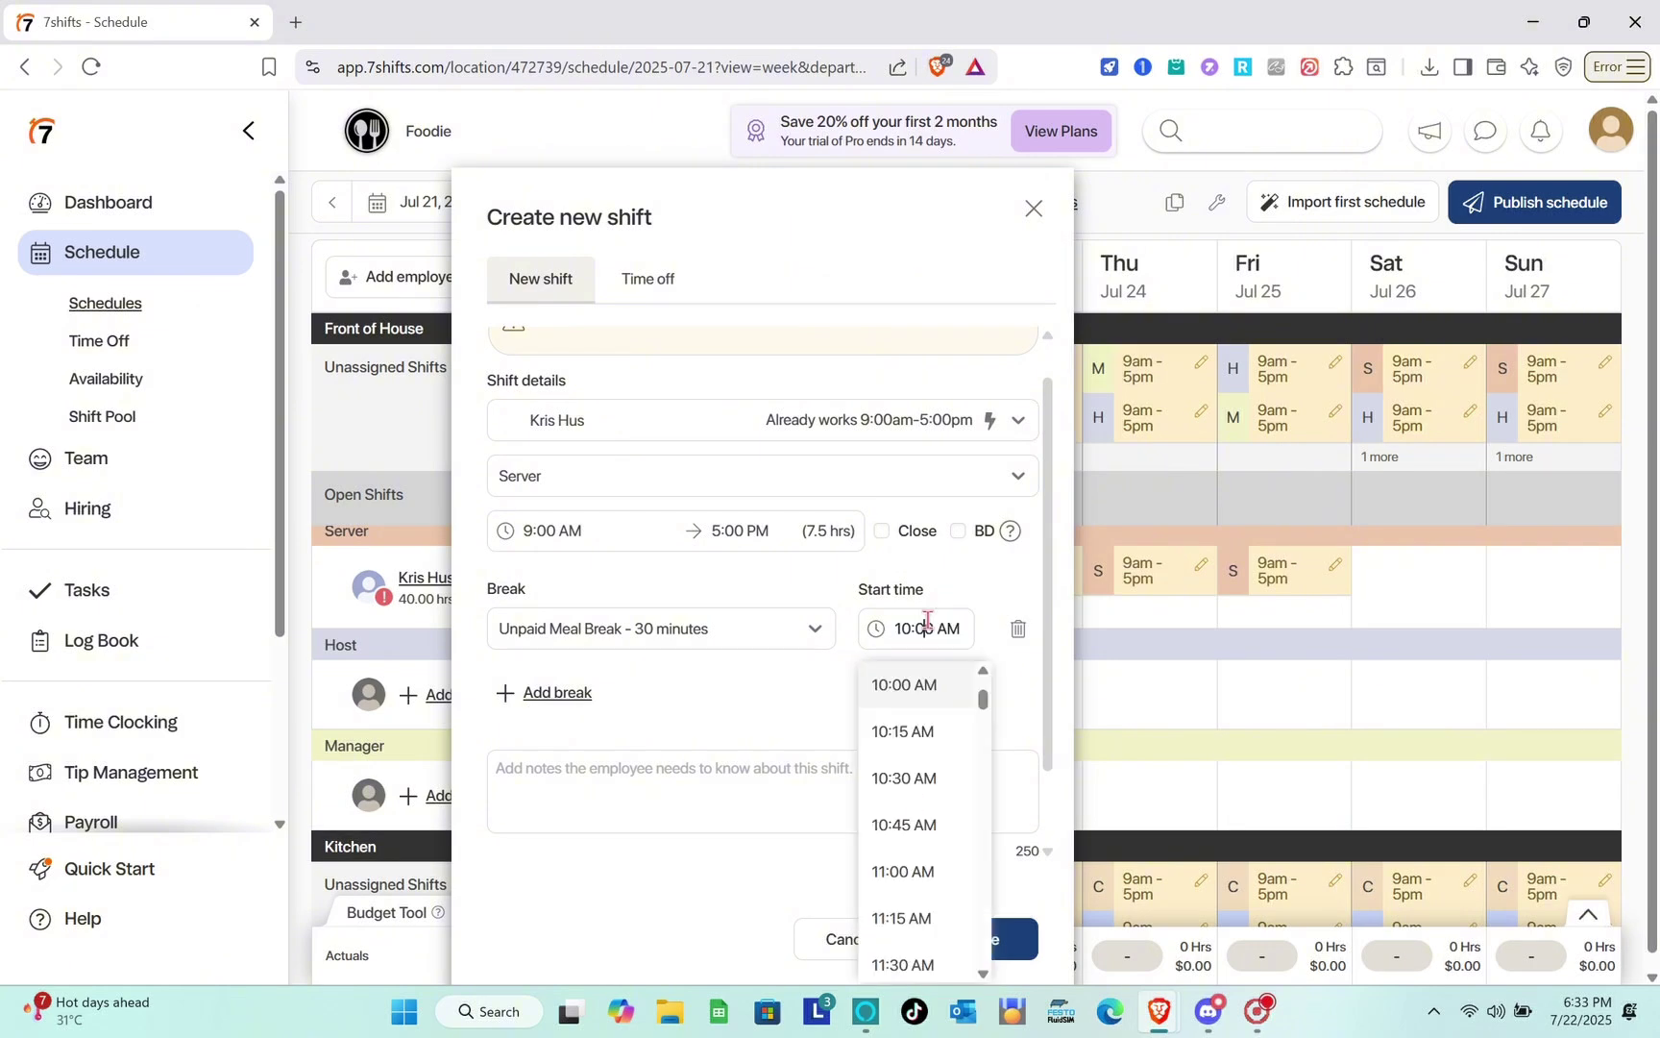
pyautogui.click(903, 918)
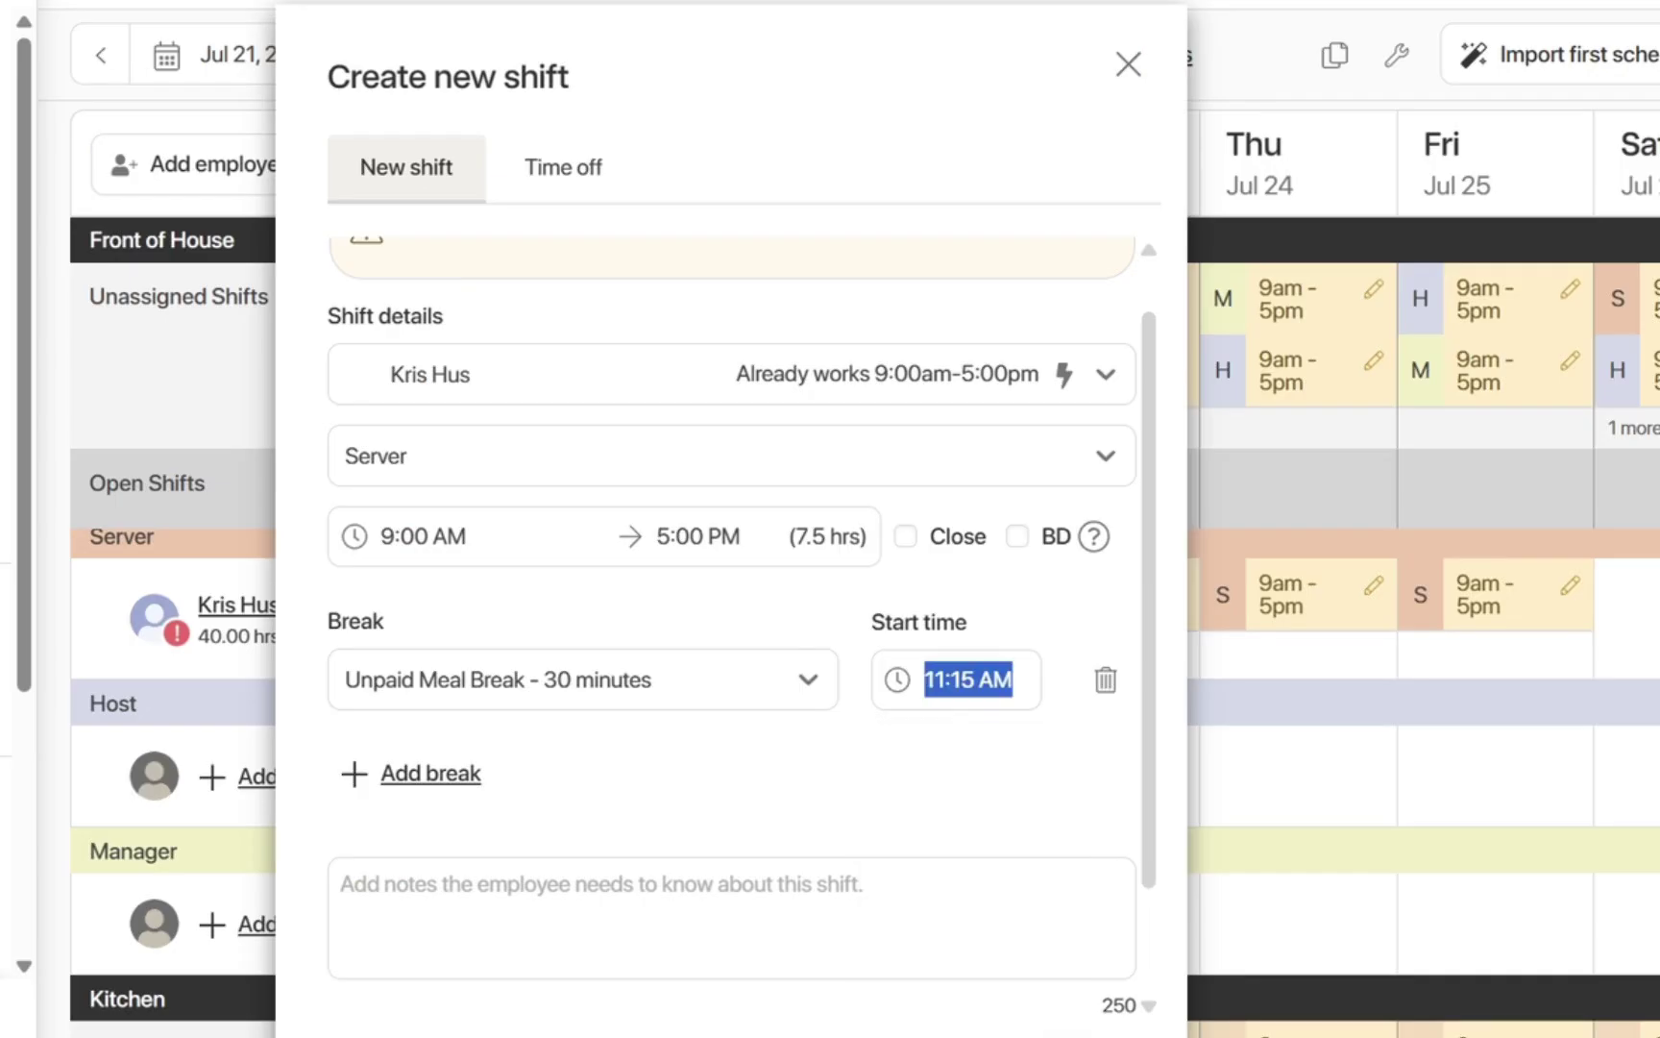
pyautogui.click(1066, 1034)
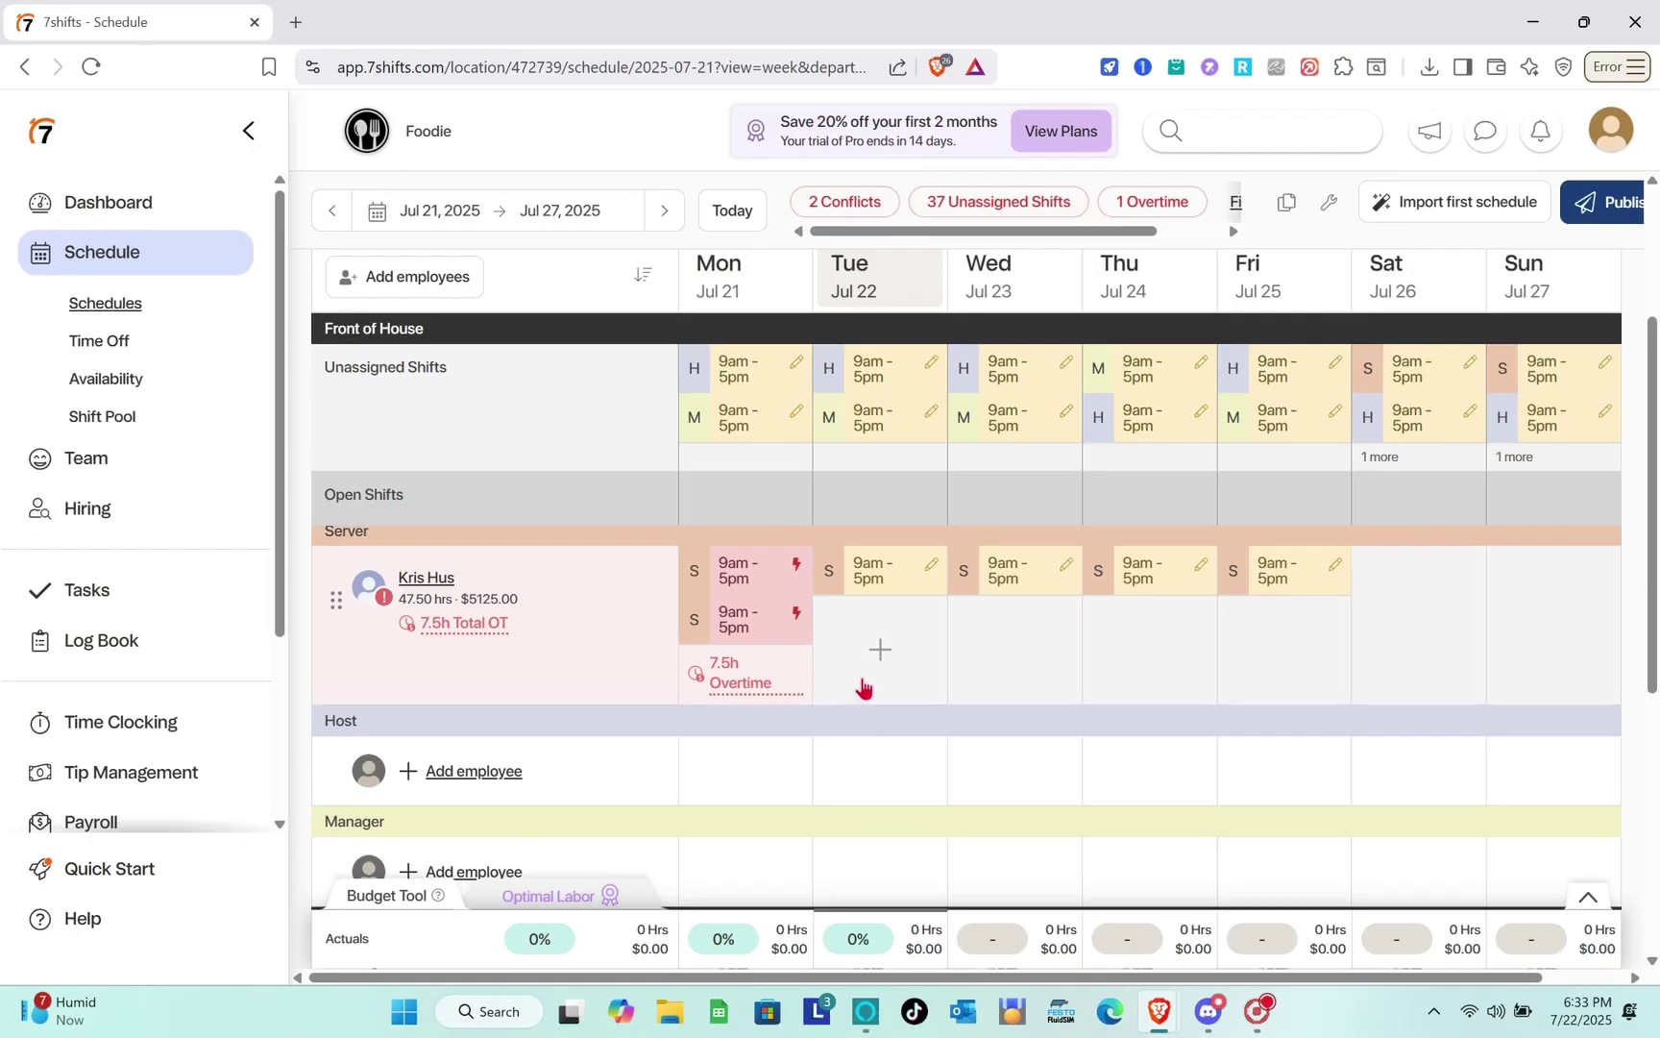
# Scroll through the filled schedule grid, then go to the Time Off requests page.
pyautogui.scroll(-1, 1008, 672)
pyautogui.scroll(4, 1009, 672)
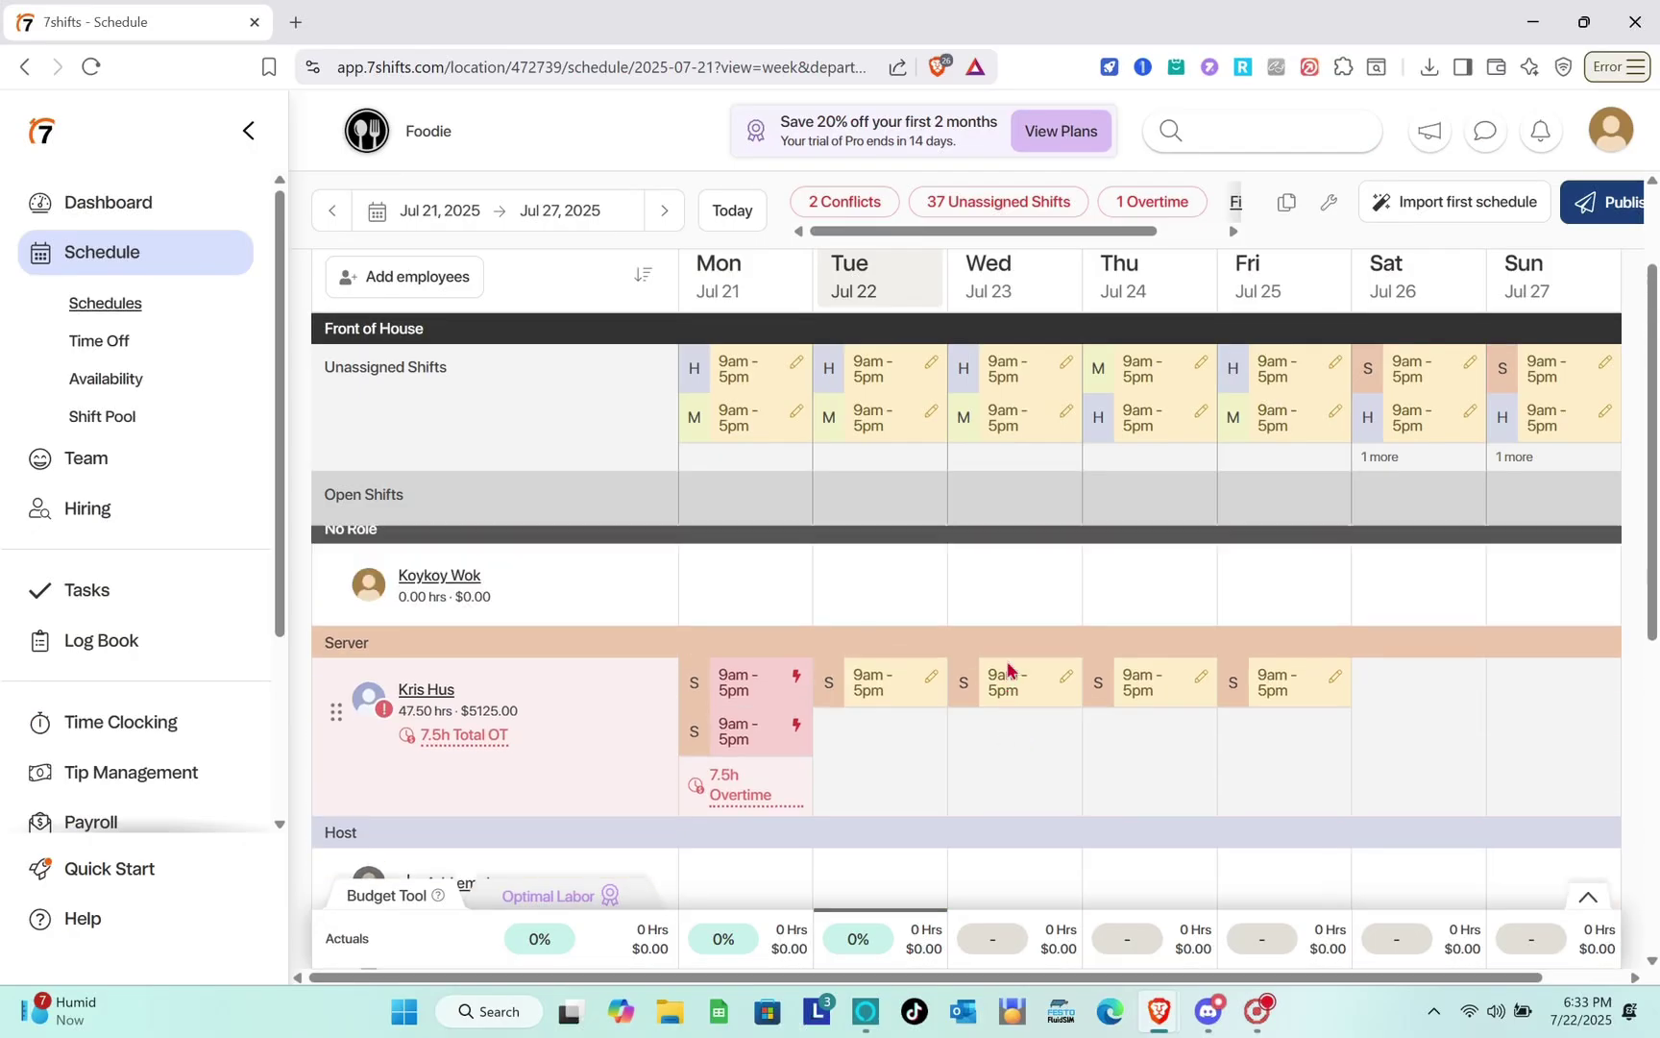
pyautogui.scroll(-8, 1007, 669)
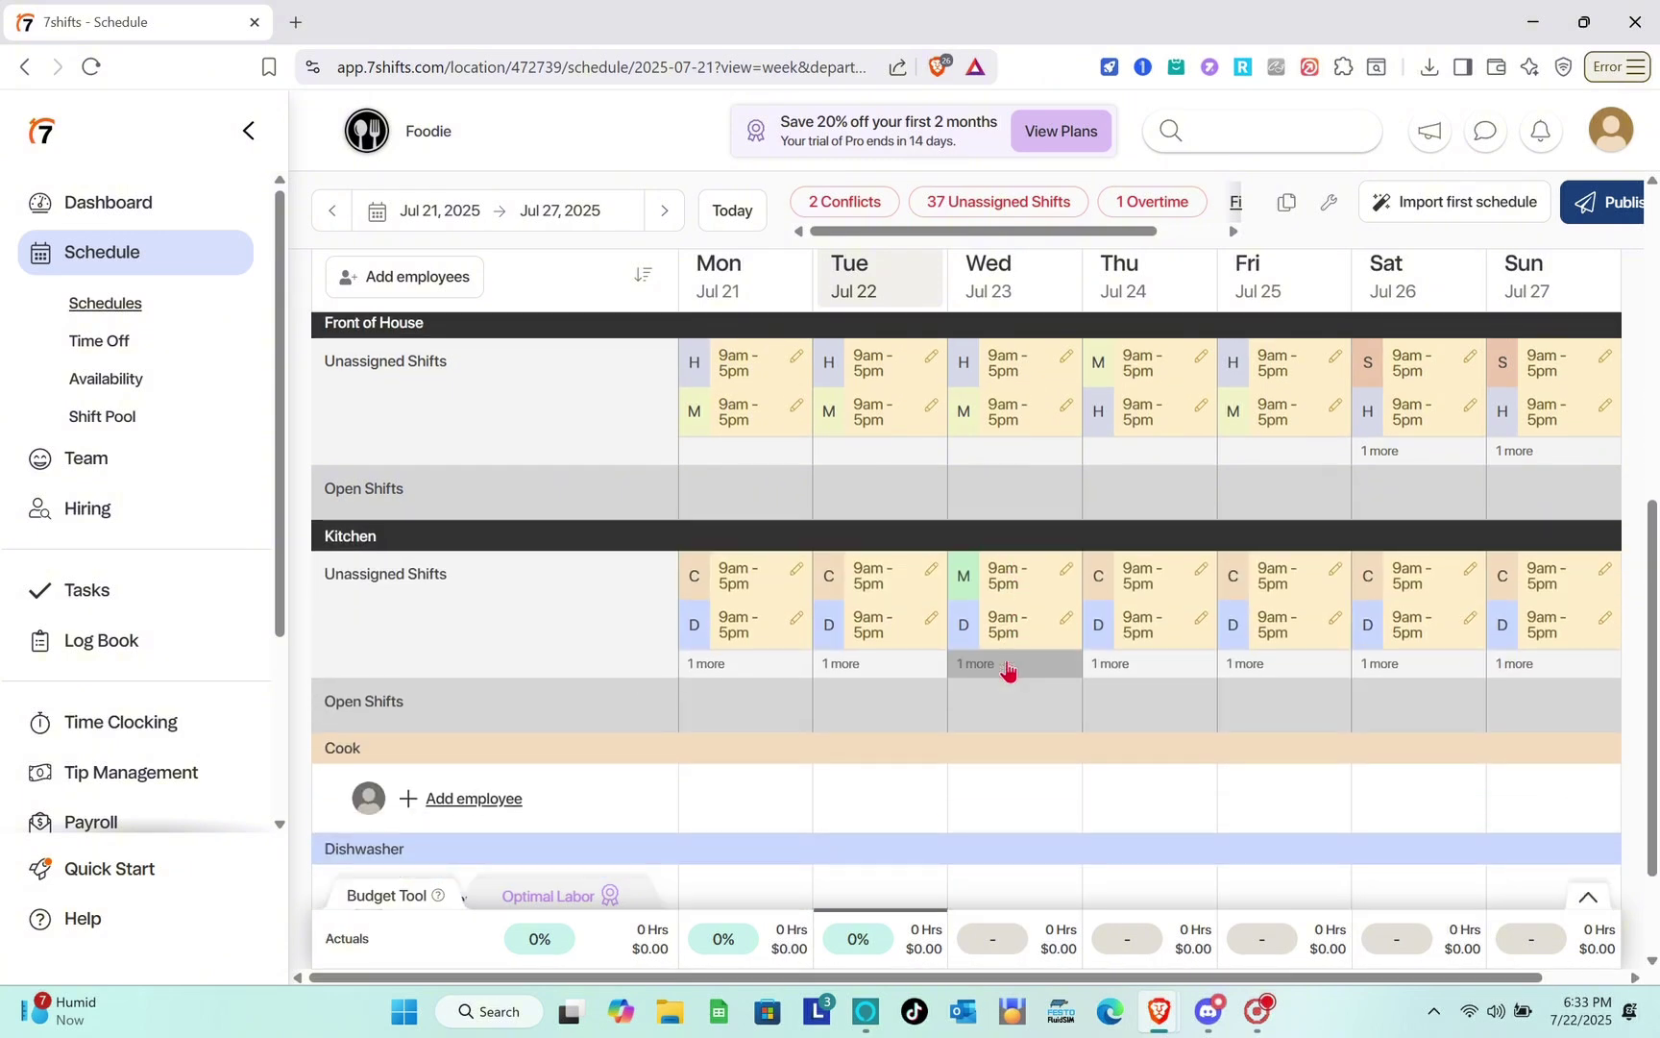
pyautogui.scroll(-2, 1007, 670)
pyautogui.scroll(3, 1007, 670)
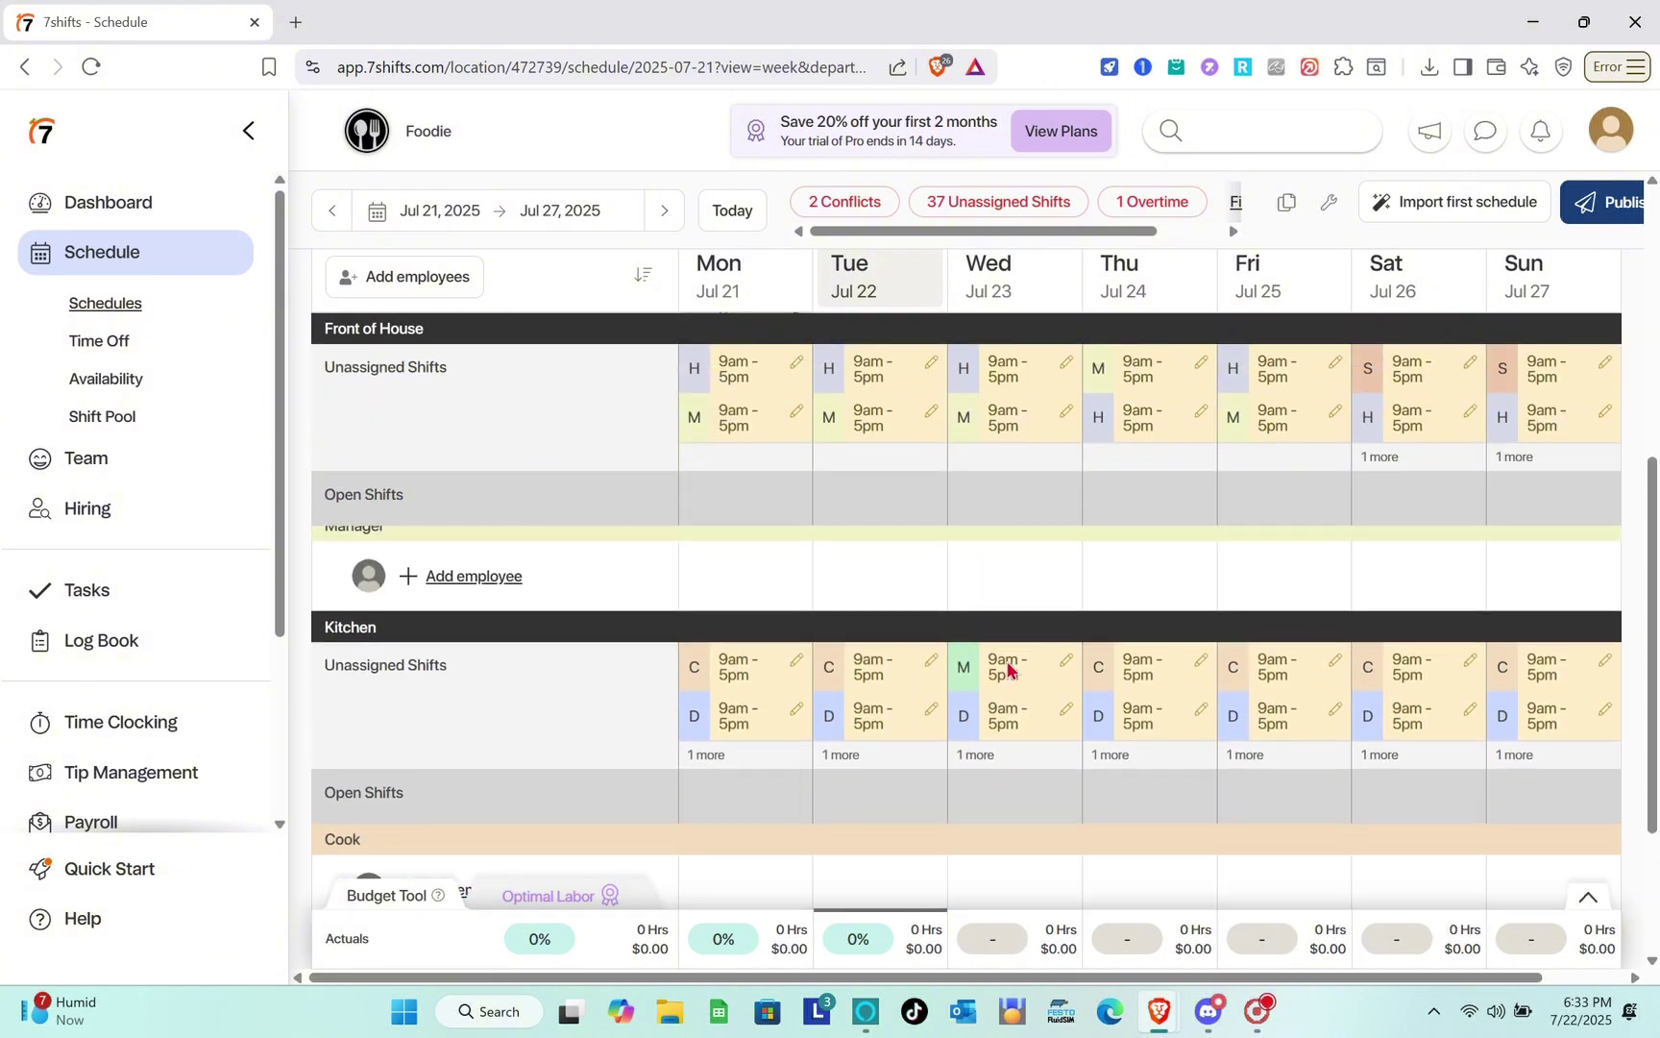
pyautogui.scroll(8, 1007, 670)
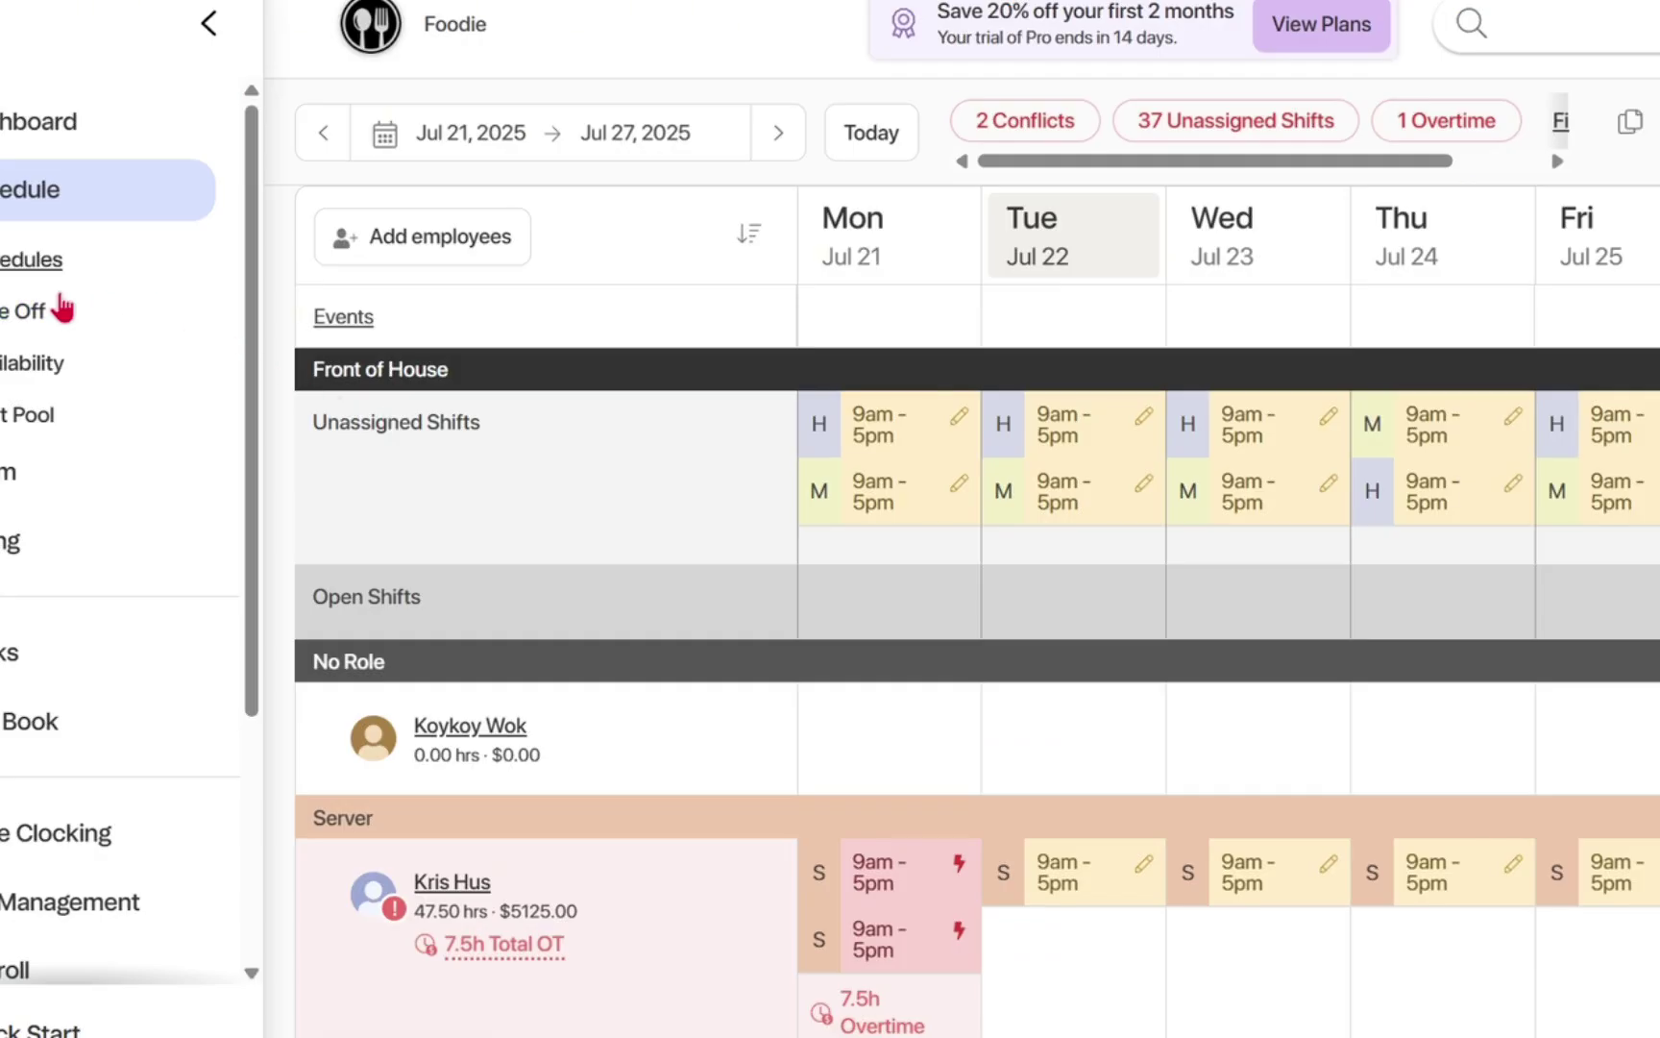
pyautogui.click(53, 310)
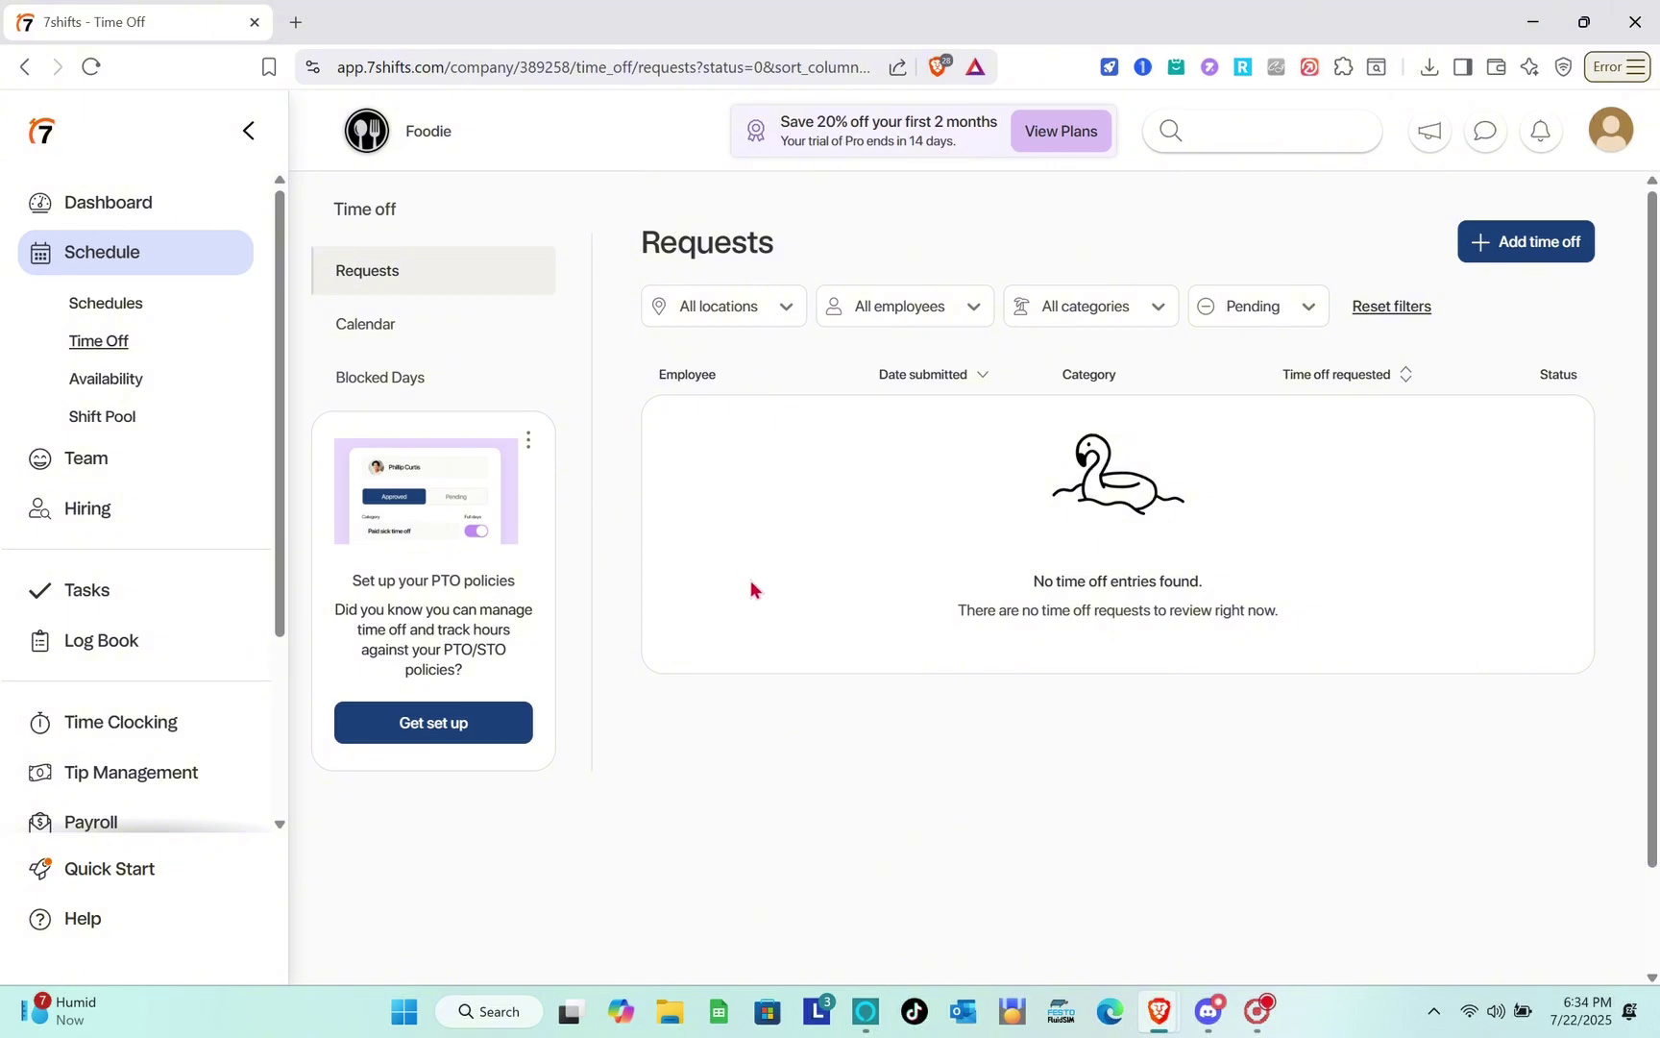
# Check the location, employee, category and status filter options for time-off requests.
pyautogui.click(760, 320)
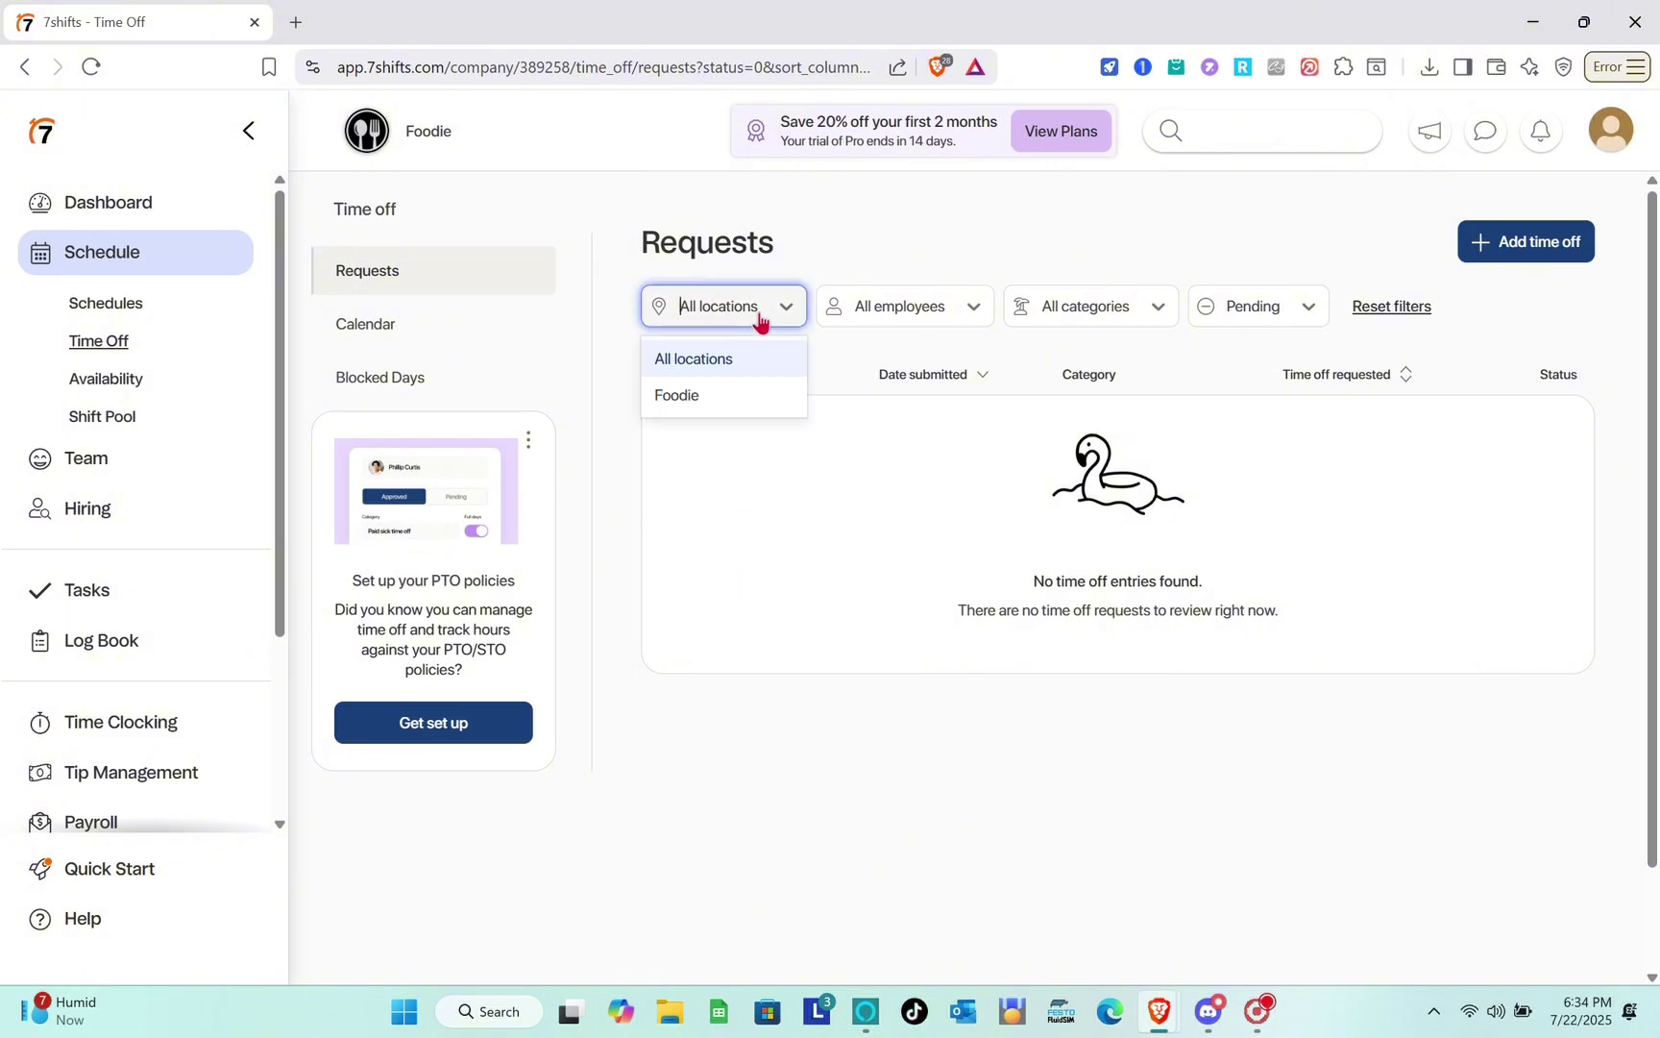
pyautogui.click(760, 320)
pyautogui.click(908, 316)
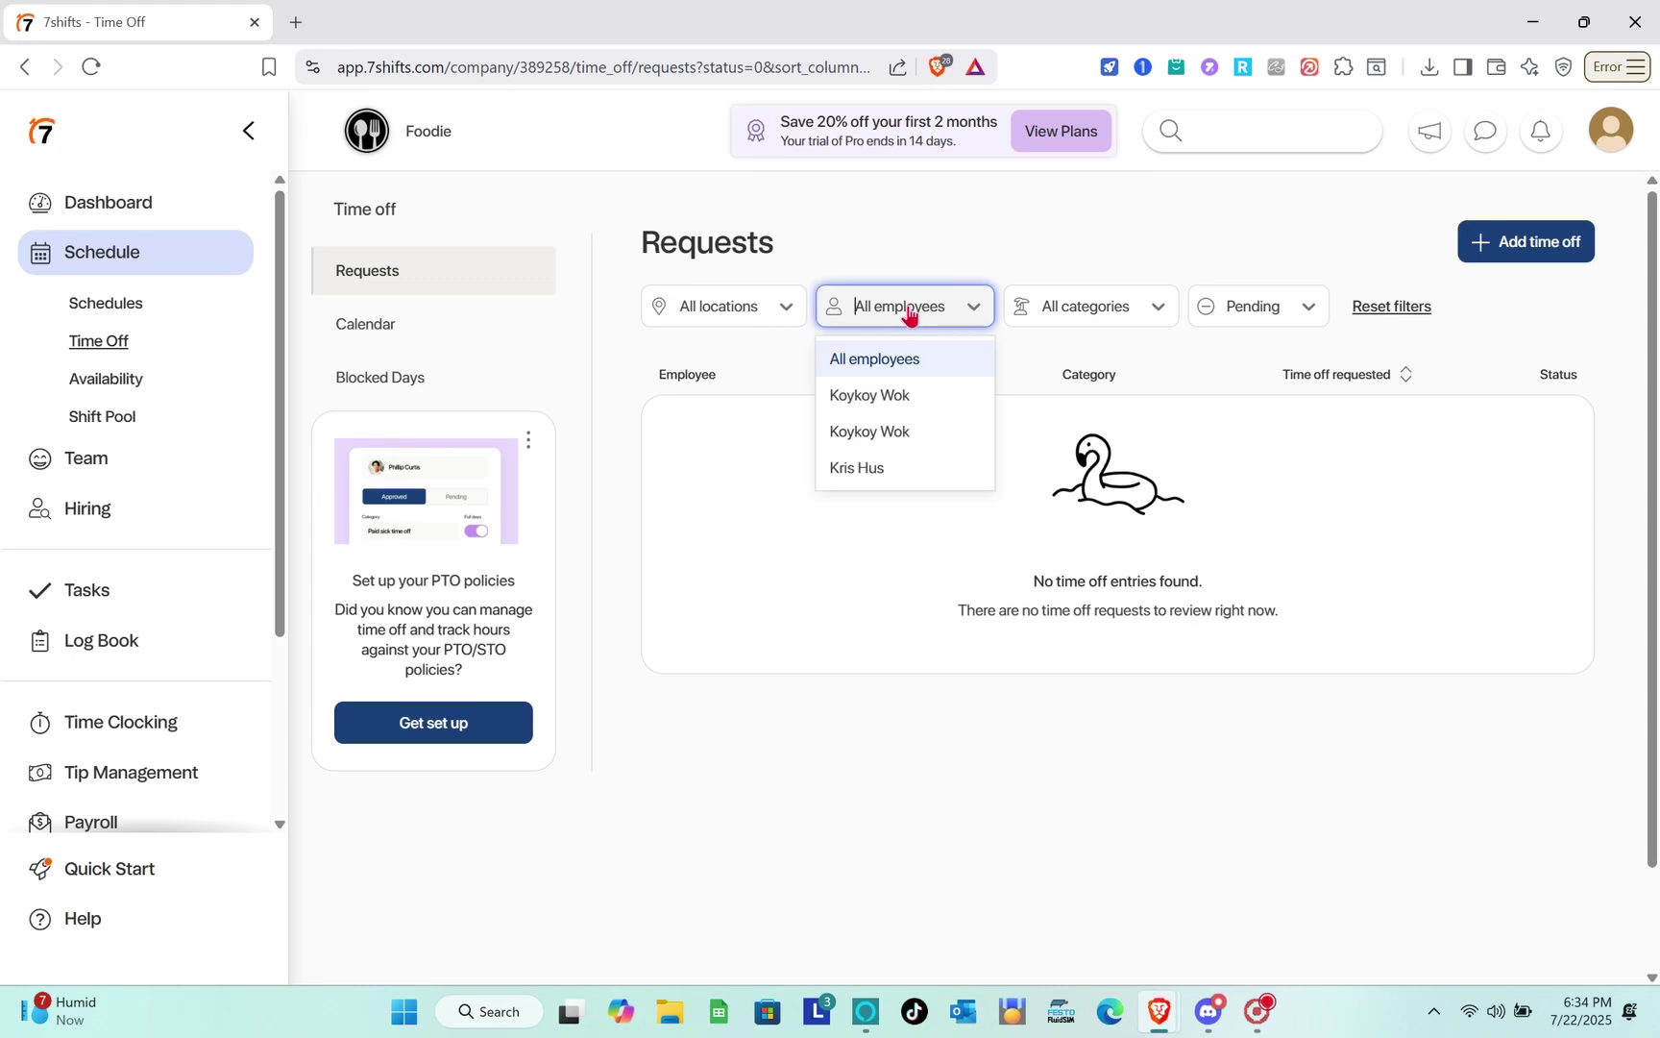
pyautogui.click(910, 315)
pyautogui.click(1064, 315)
pyautogui.click(1065, 315)
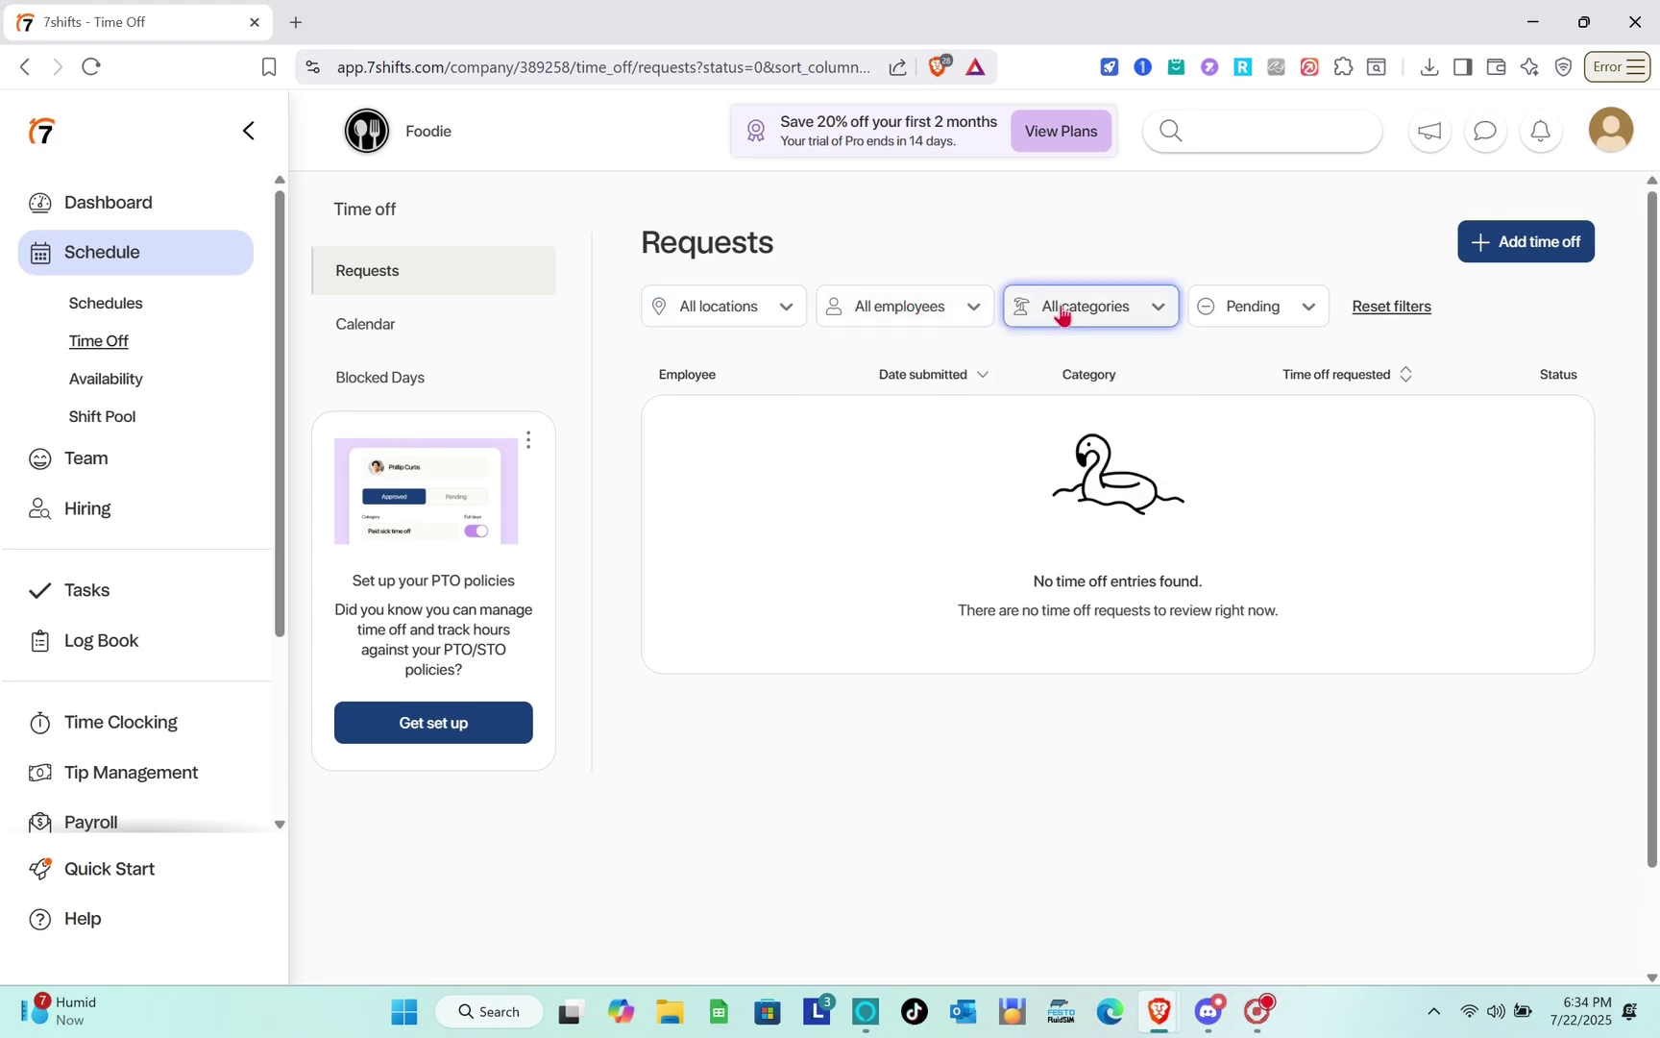
pyautogui.click(1278, 328)
pyautogui.click(1278, 328)
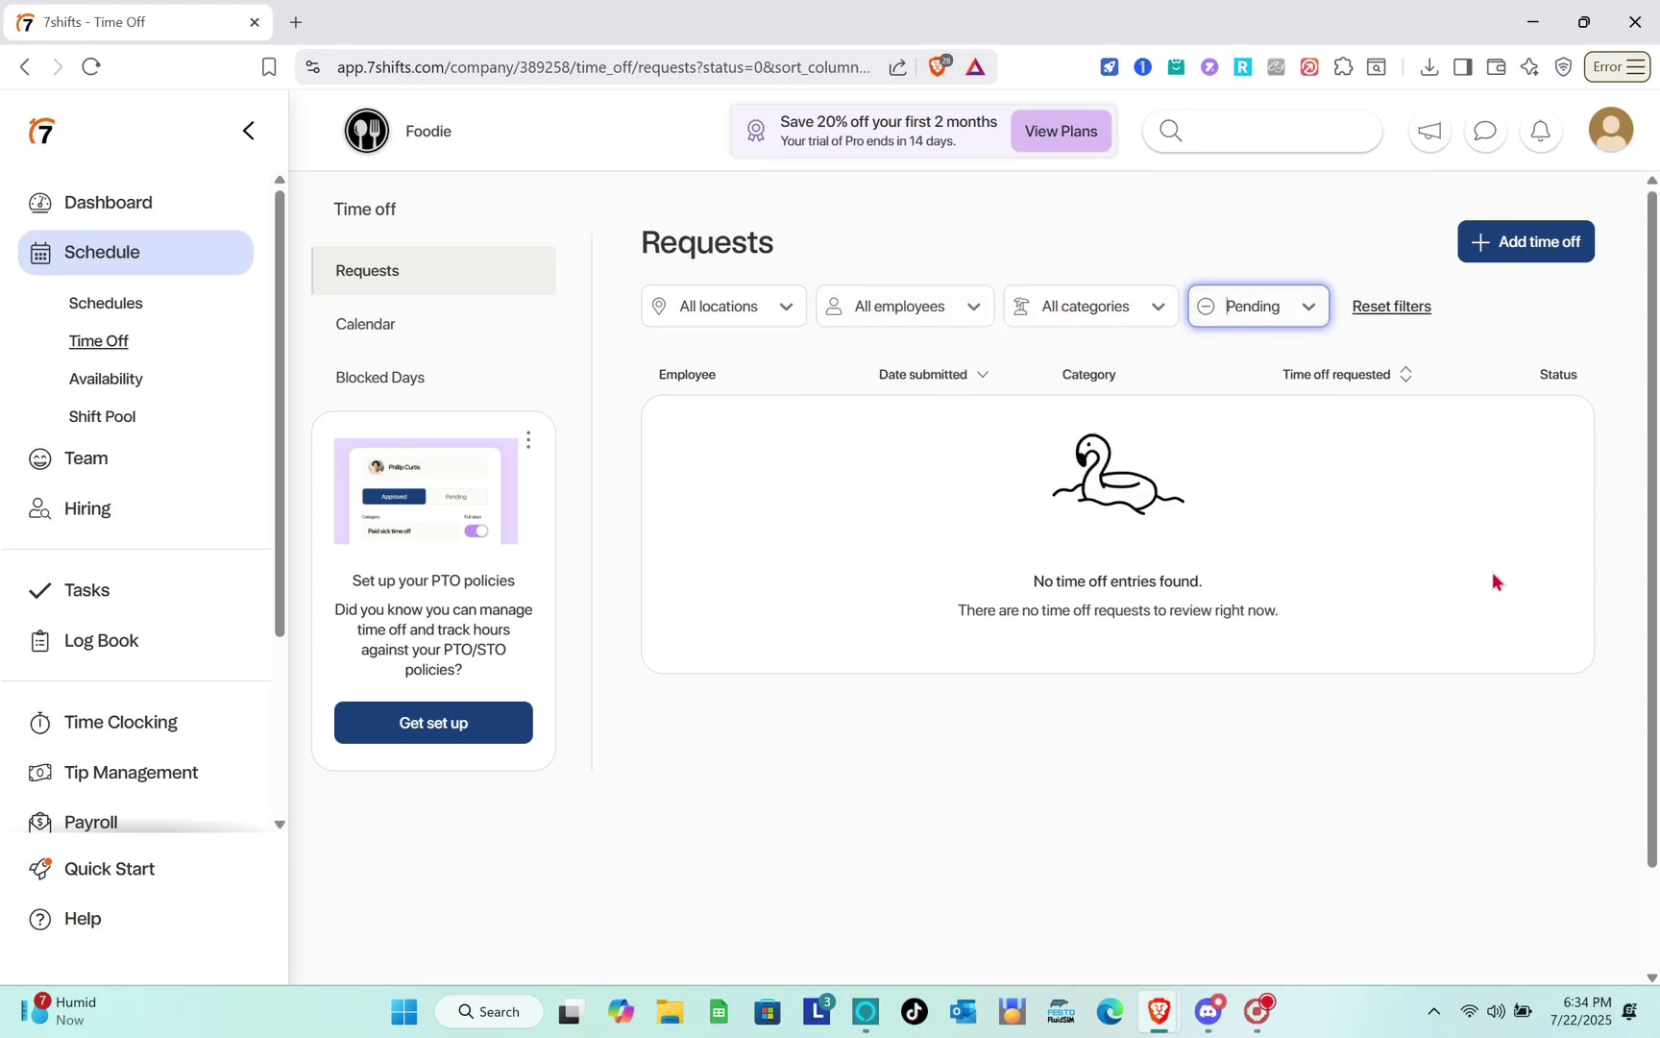
# Open the Add time off form and look through its fields.
pyautogui.click(1478, 118)
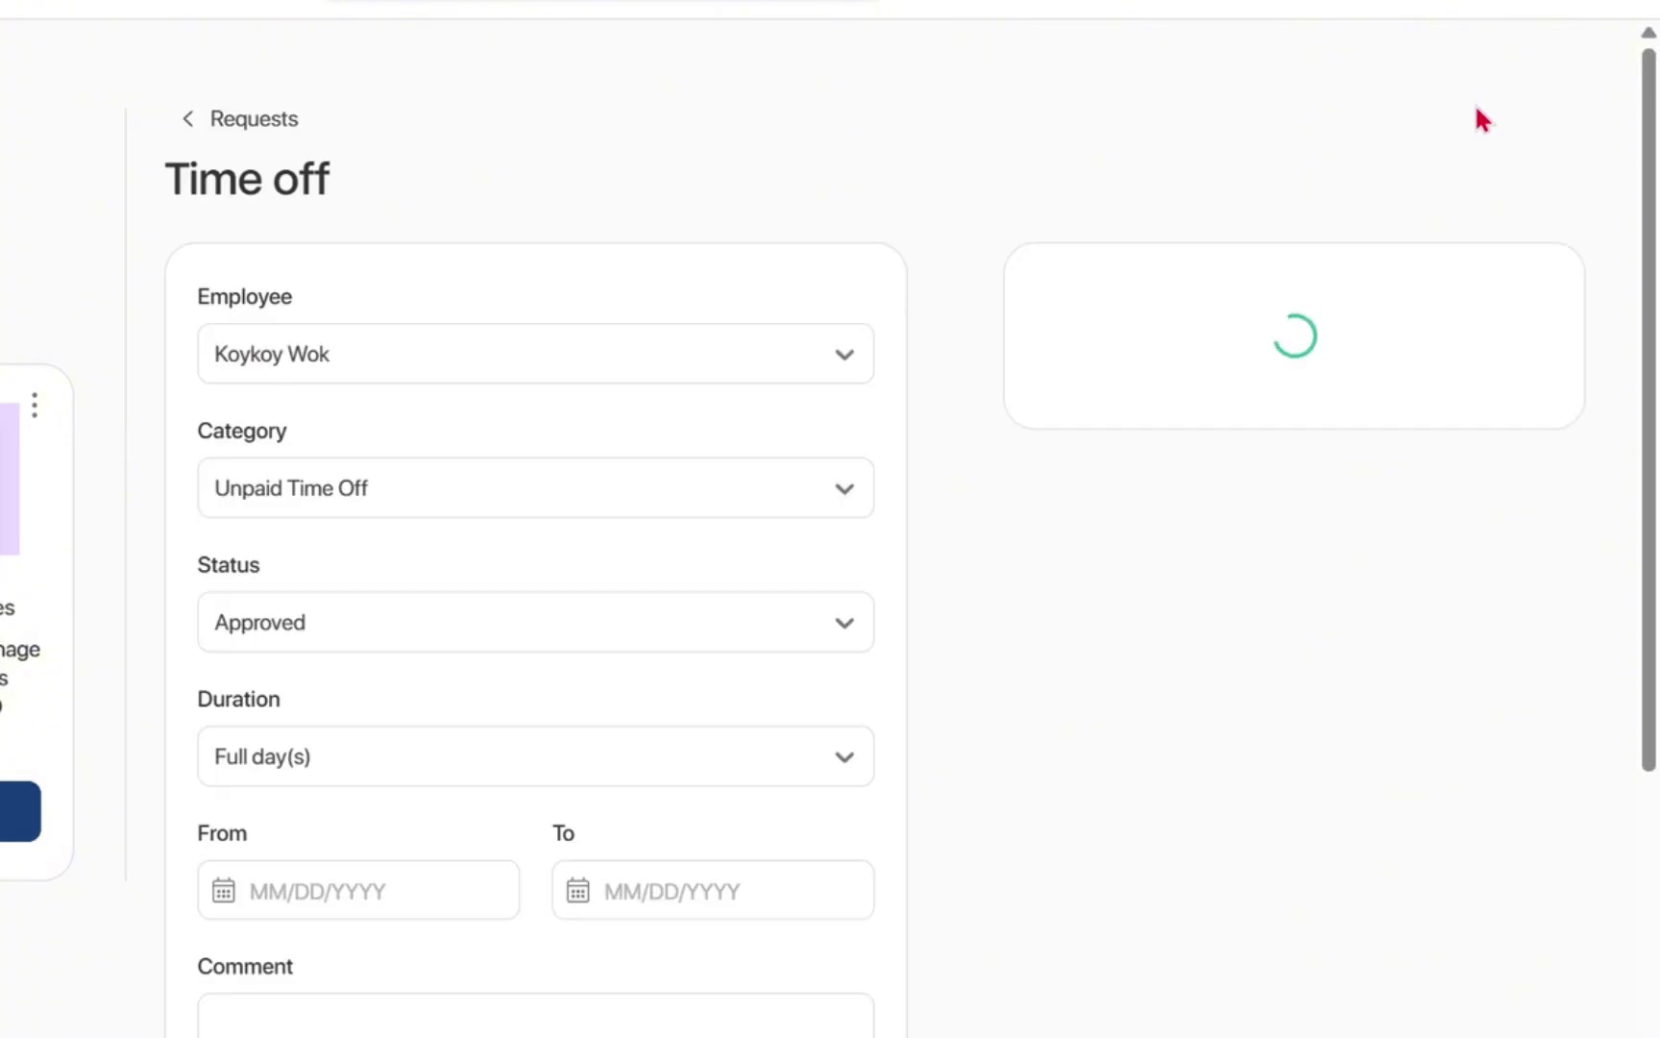
pyautogui.scroll(-2, 522, 642)
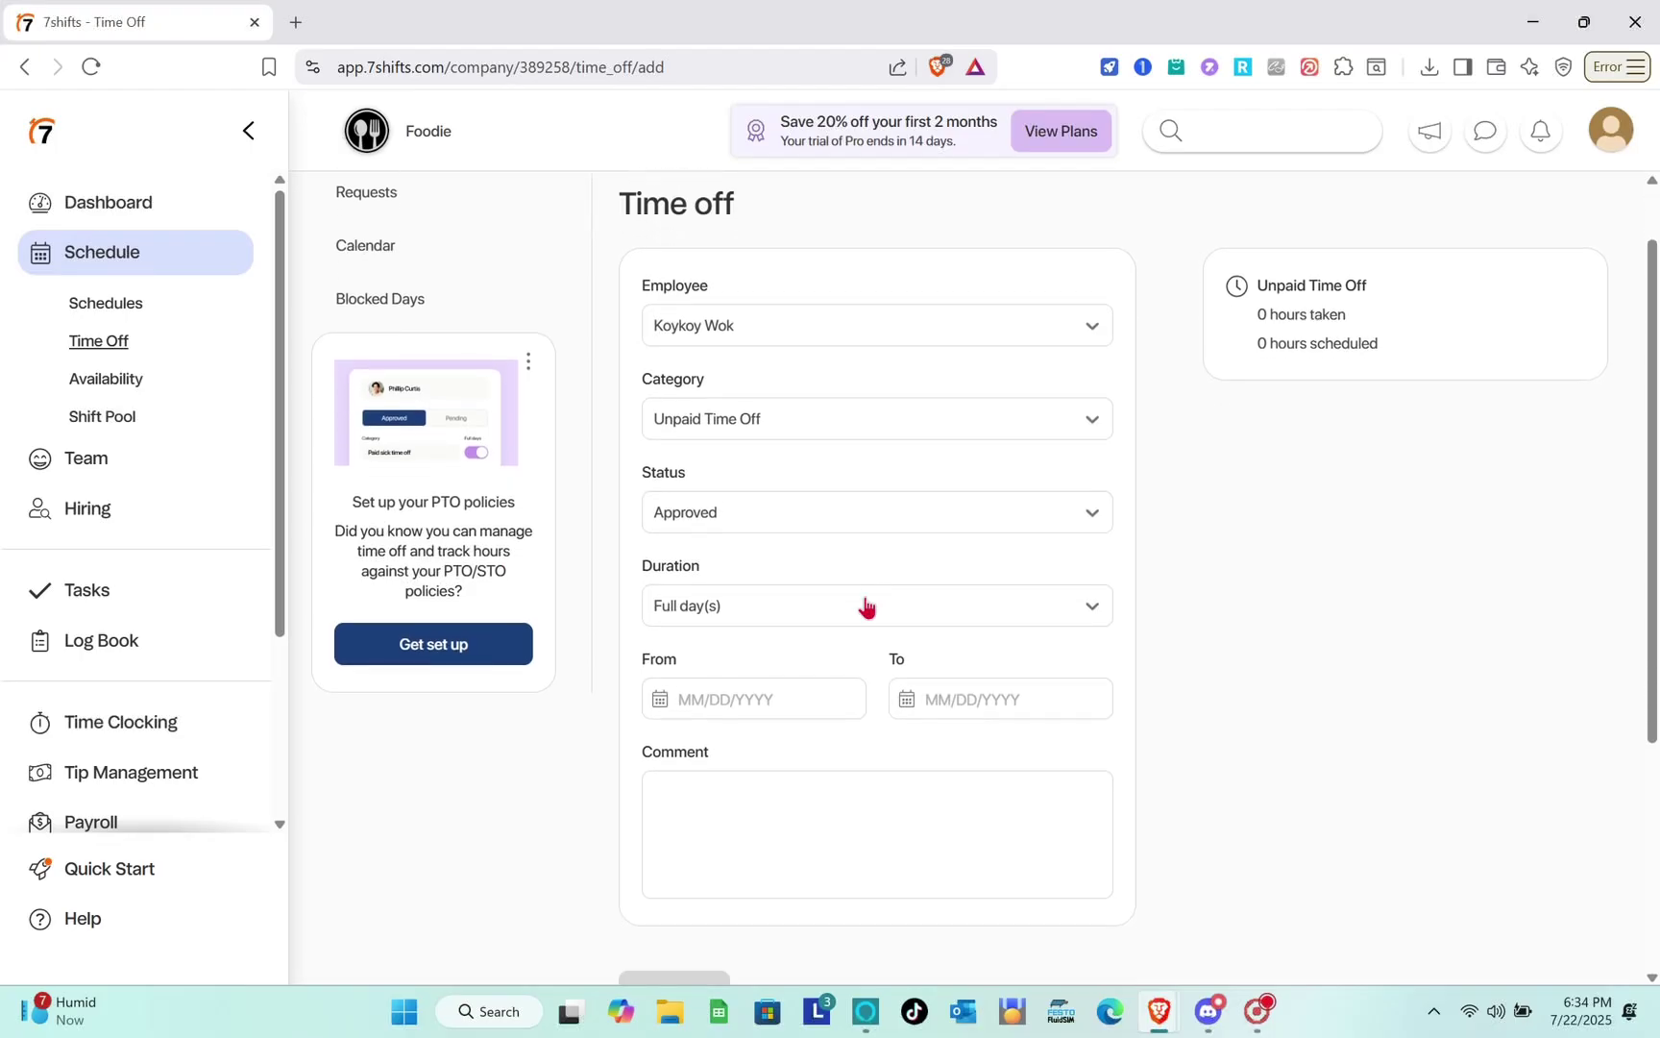
pyautogui.scroll(-3, 864, 603)
pyautogui.scroll(4, 864, 603)
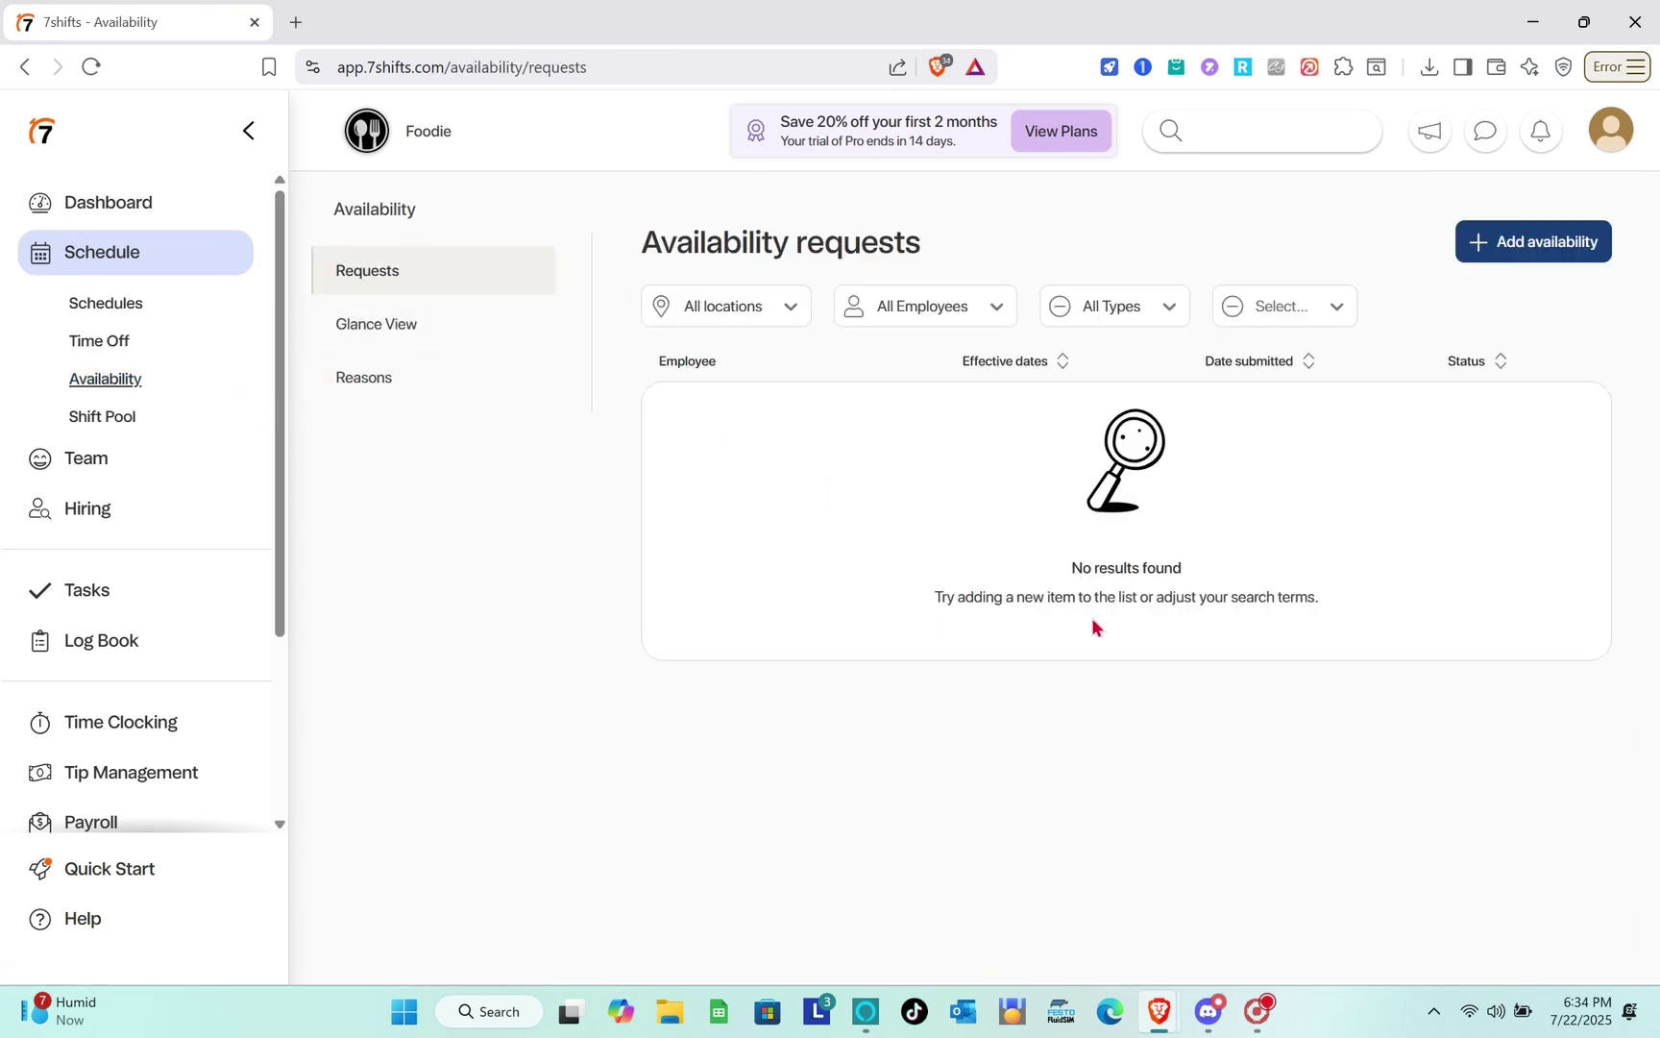
# View the availability Glance View and Reasons list, then go to Shift Pool requests.
pyautogui.click(449, 327)
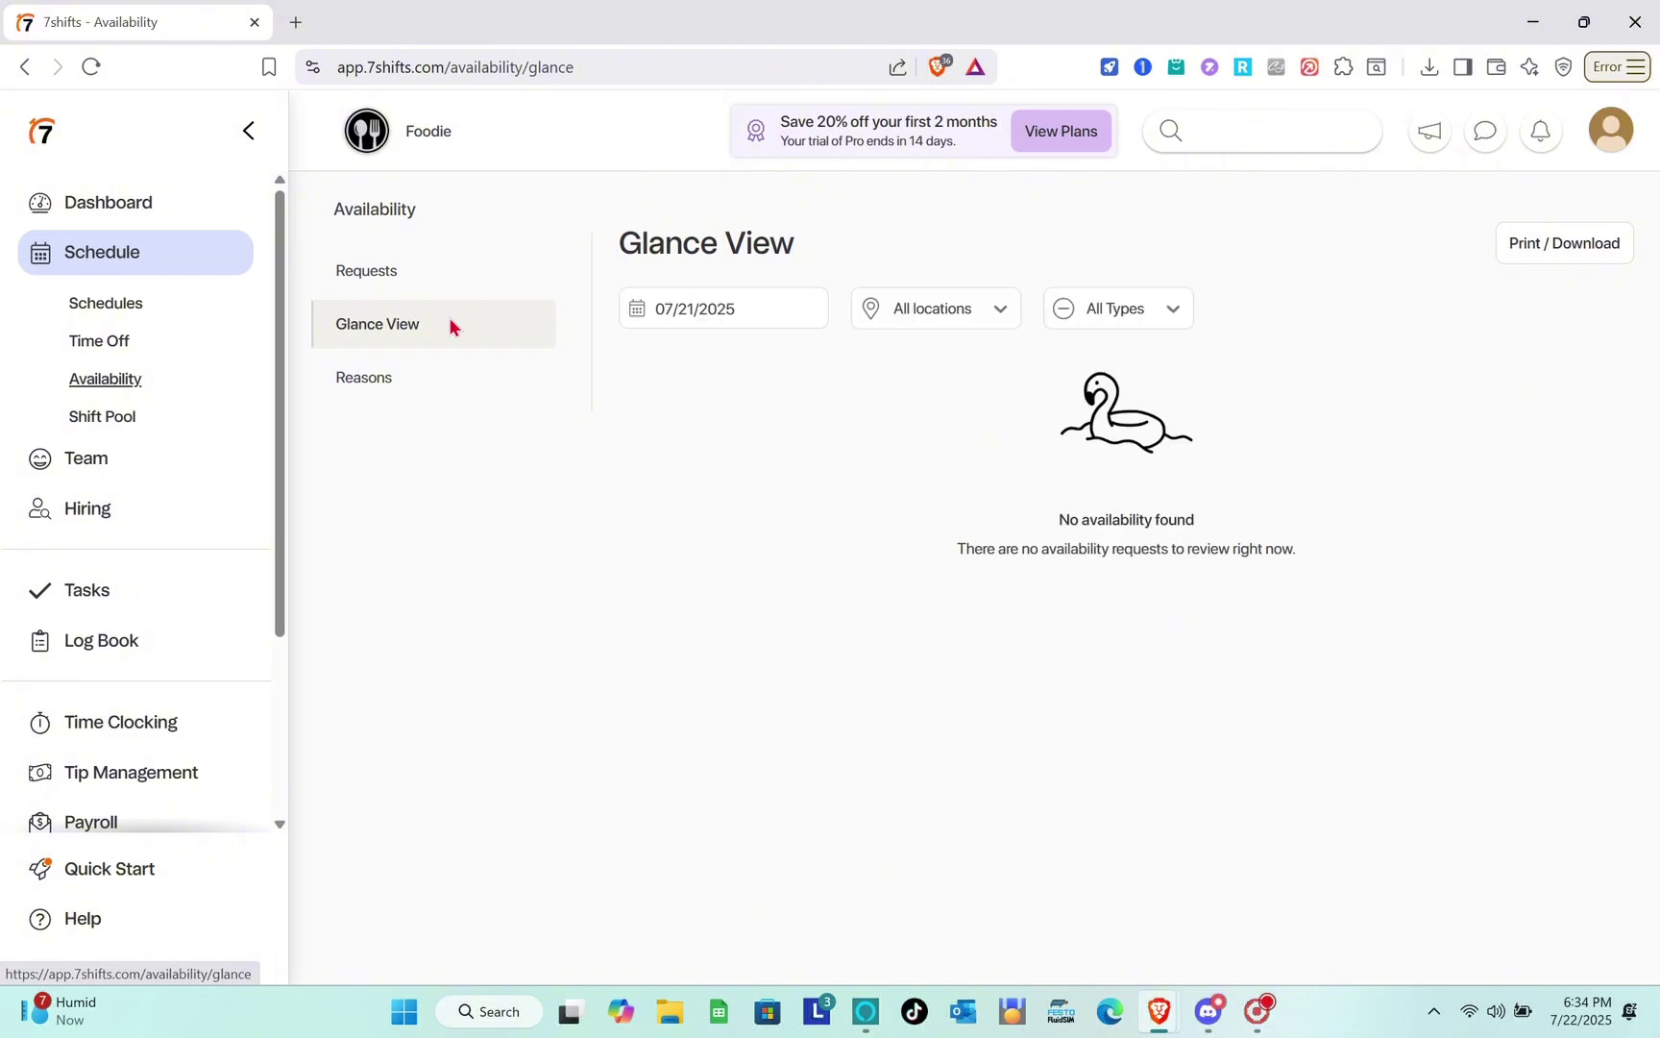
pyautogui.click(462, 375)
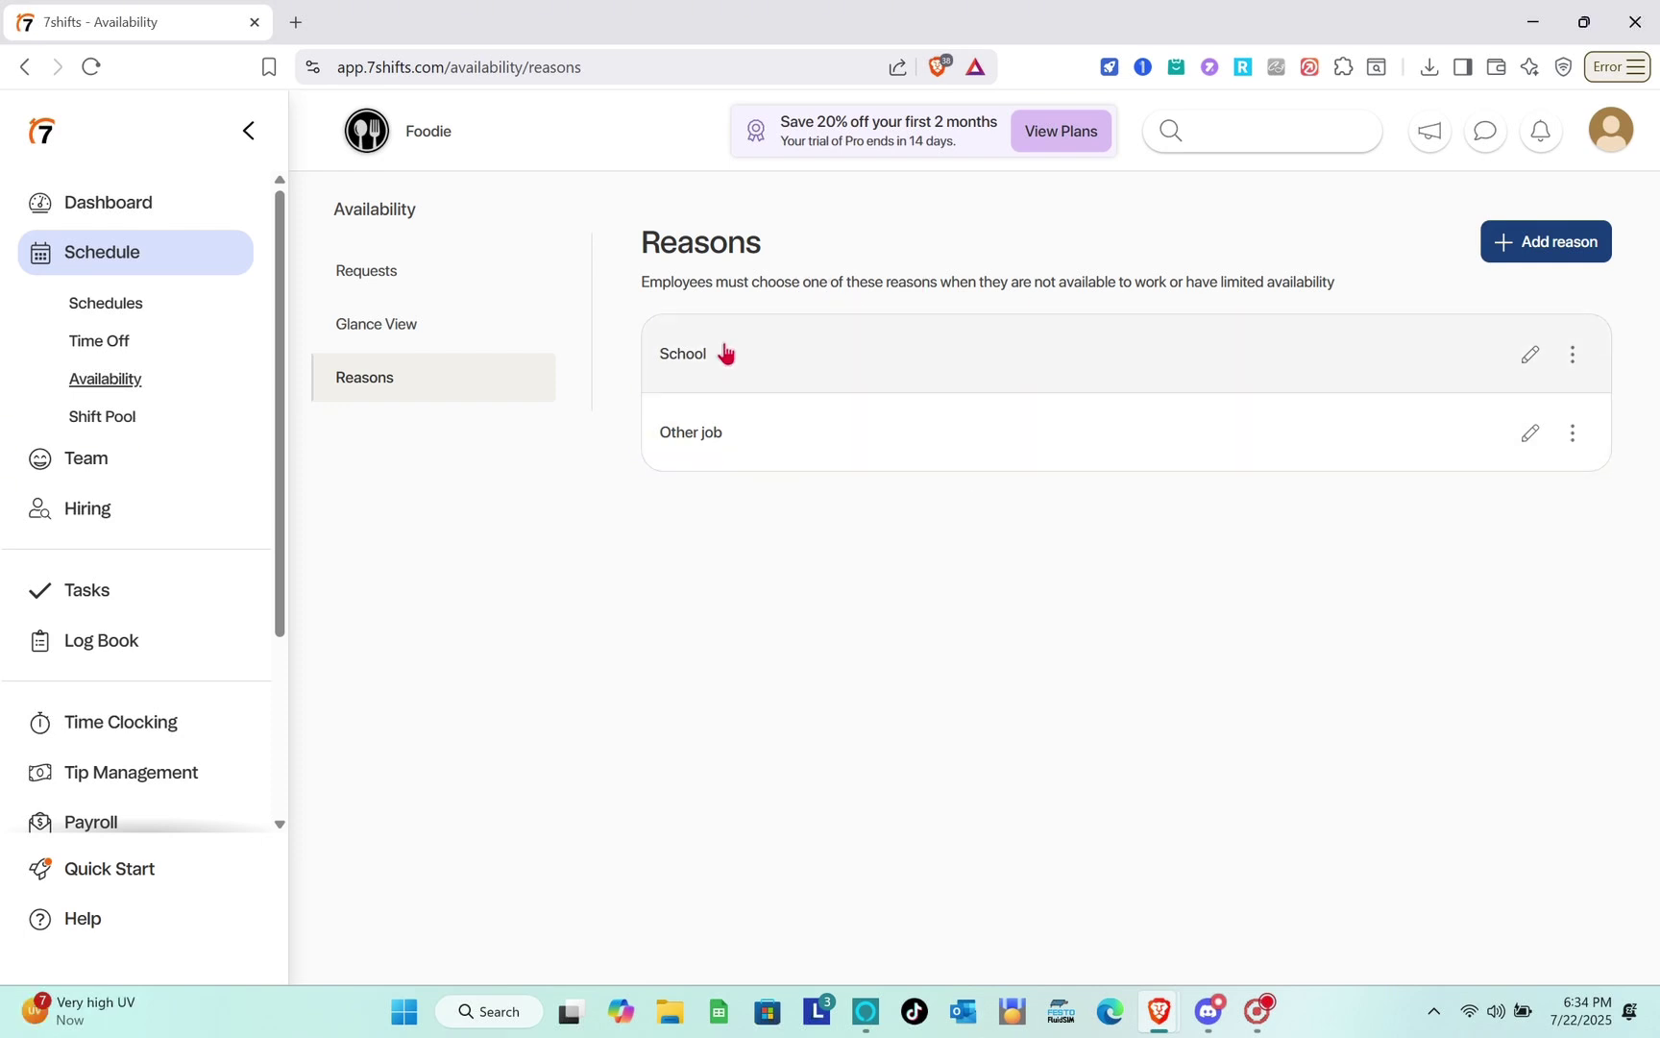
pyautogui.click(156, 421)
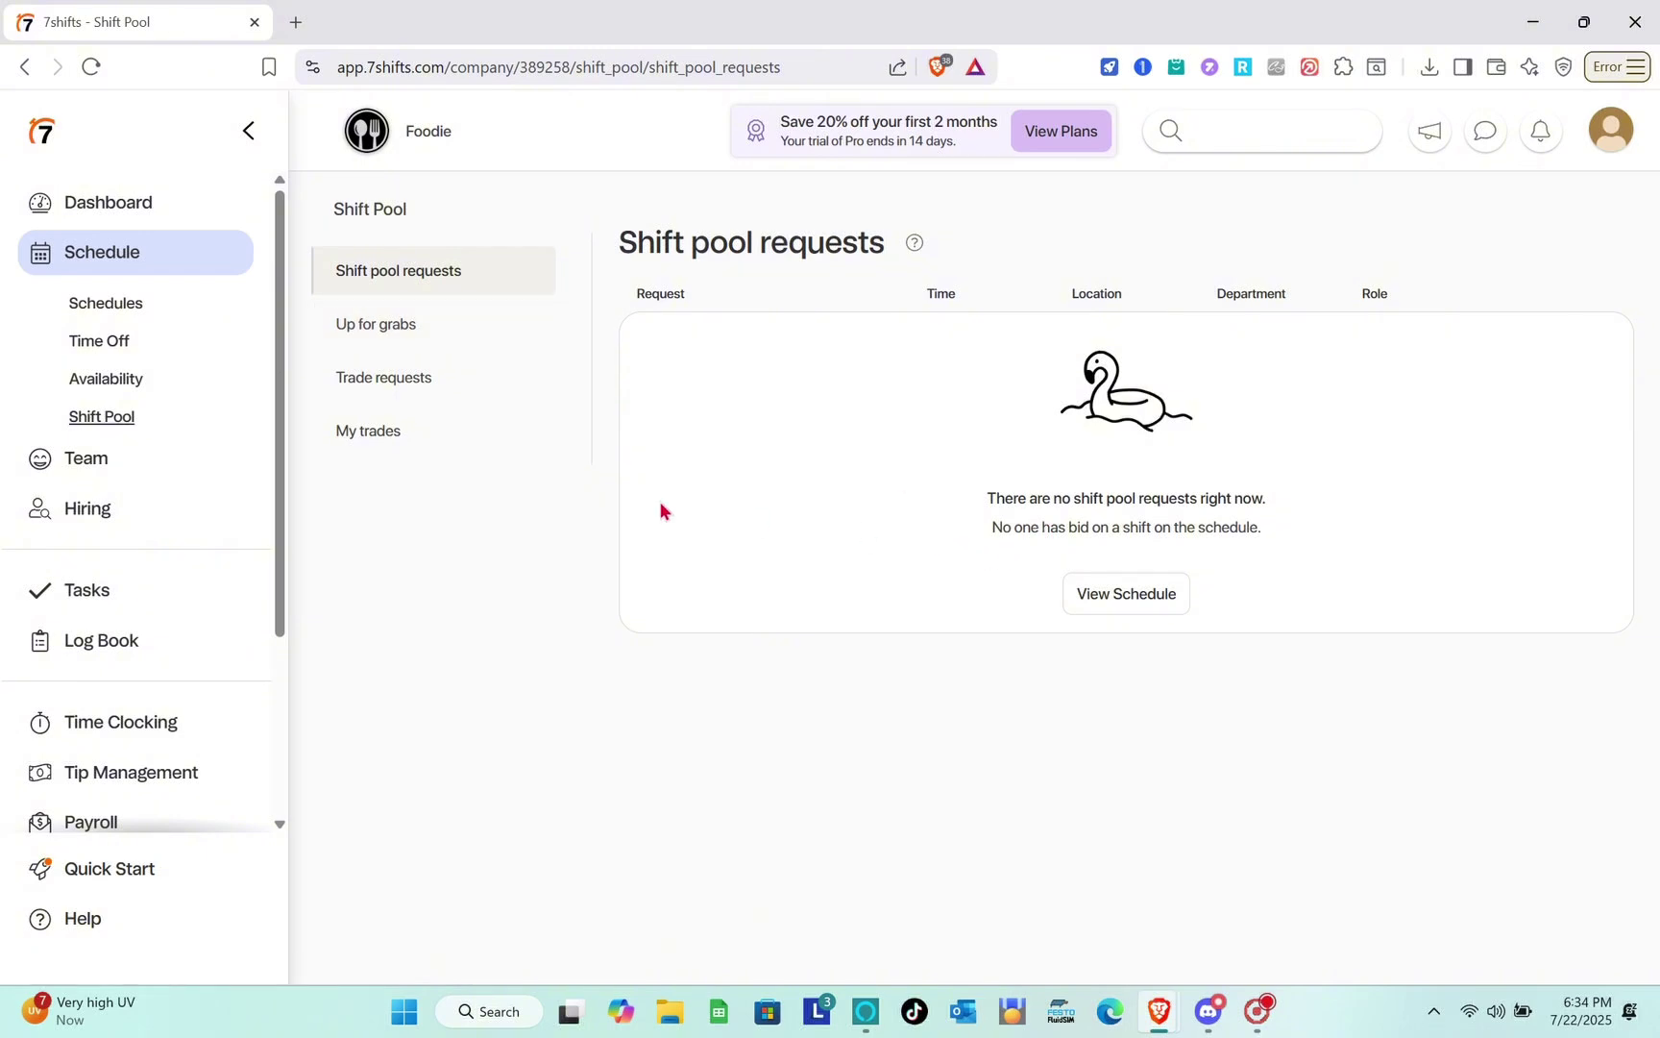
# Look through Up for grabs, Trade requests and My trades, then return to Schedules.
pyautogui.click(403, 327)
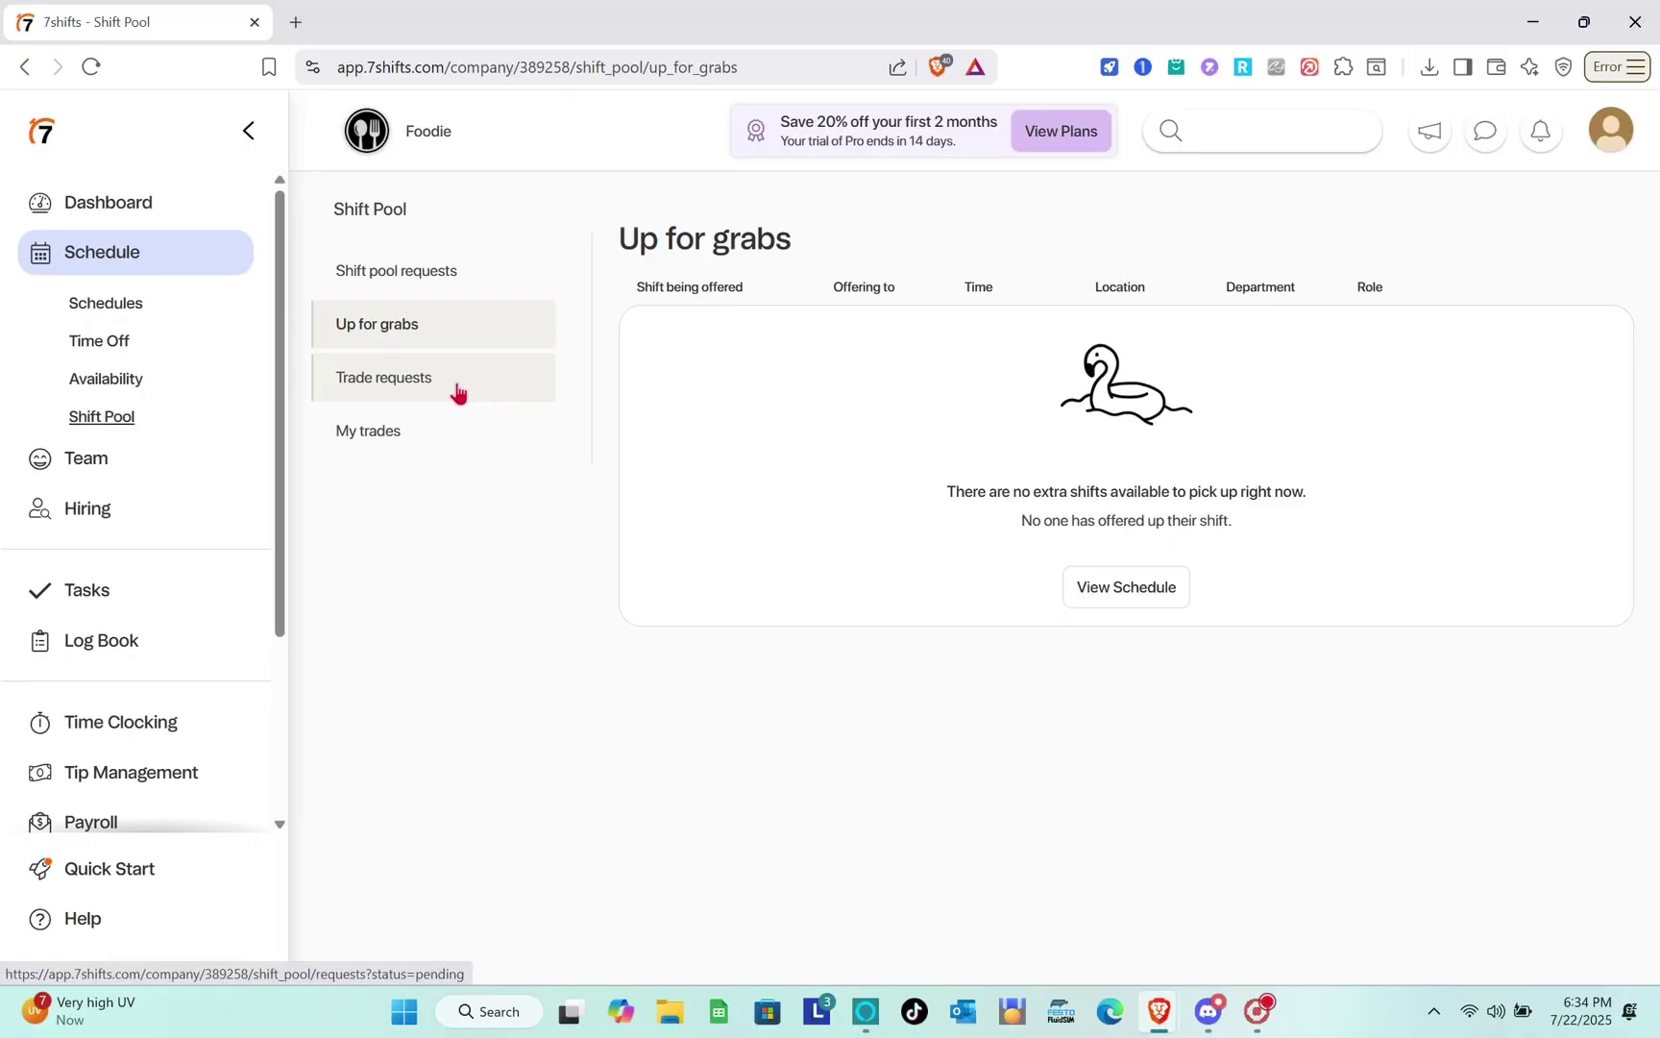
pyautogui.click(458, 389)
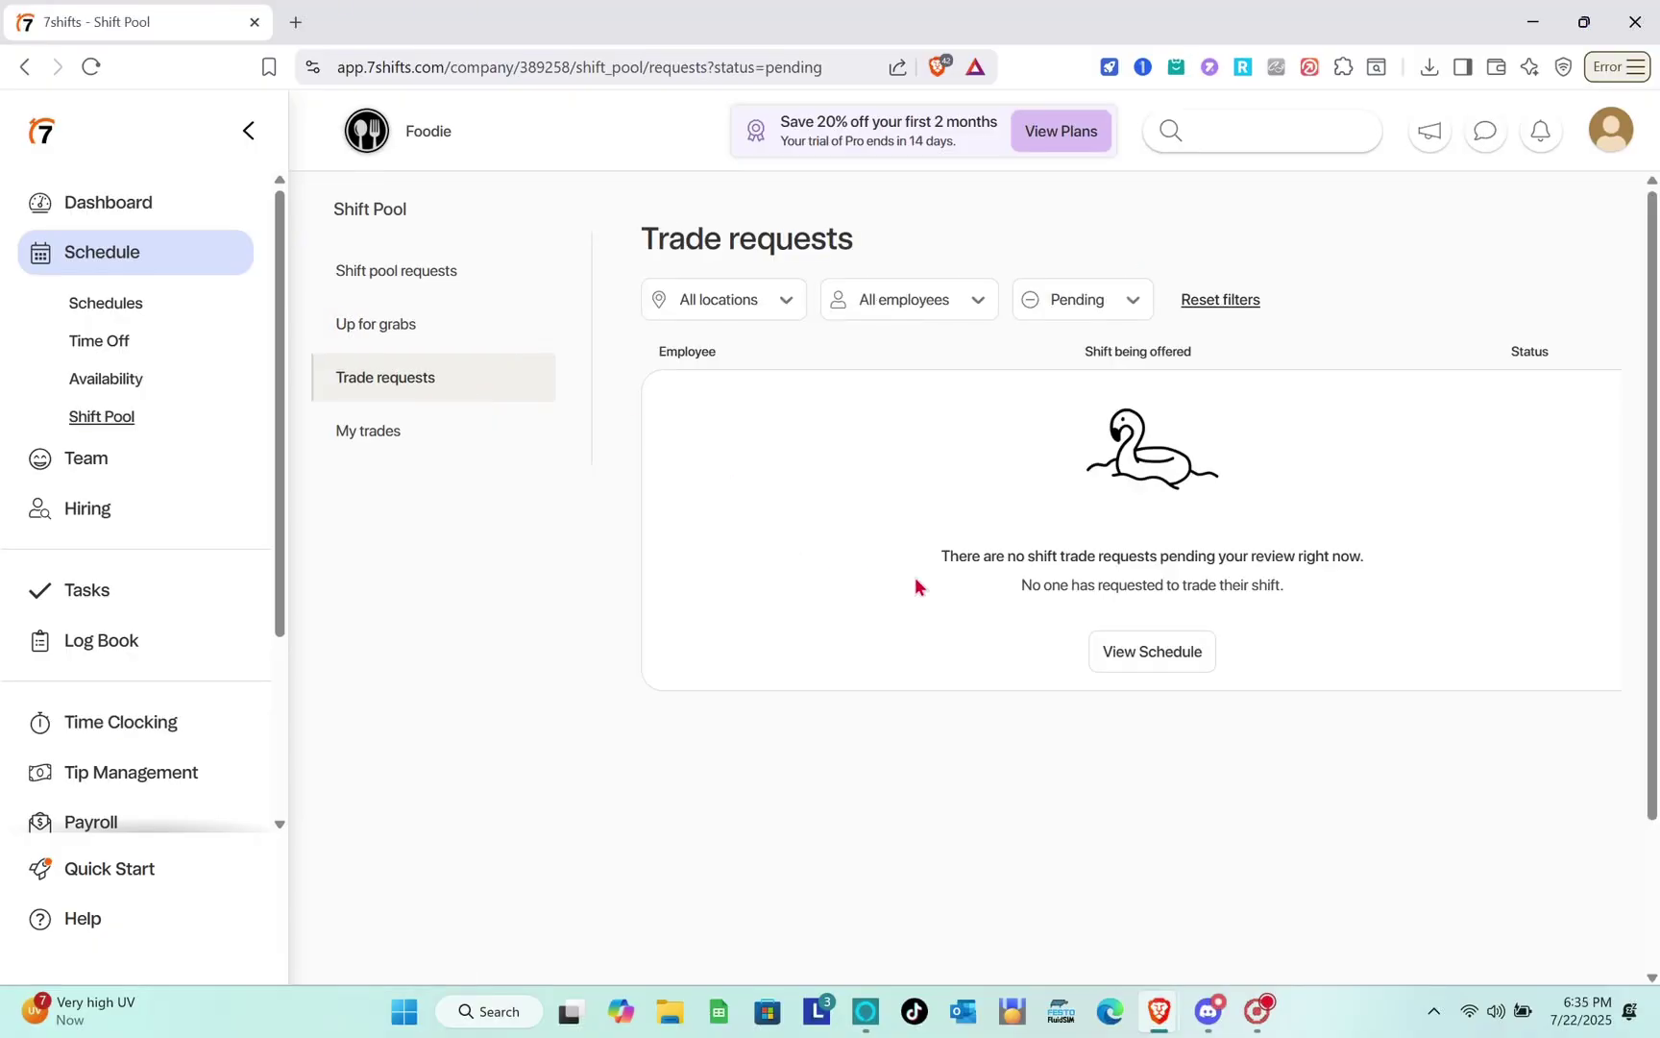
pyautogui.click(434, 427)
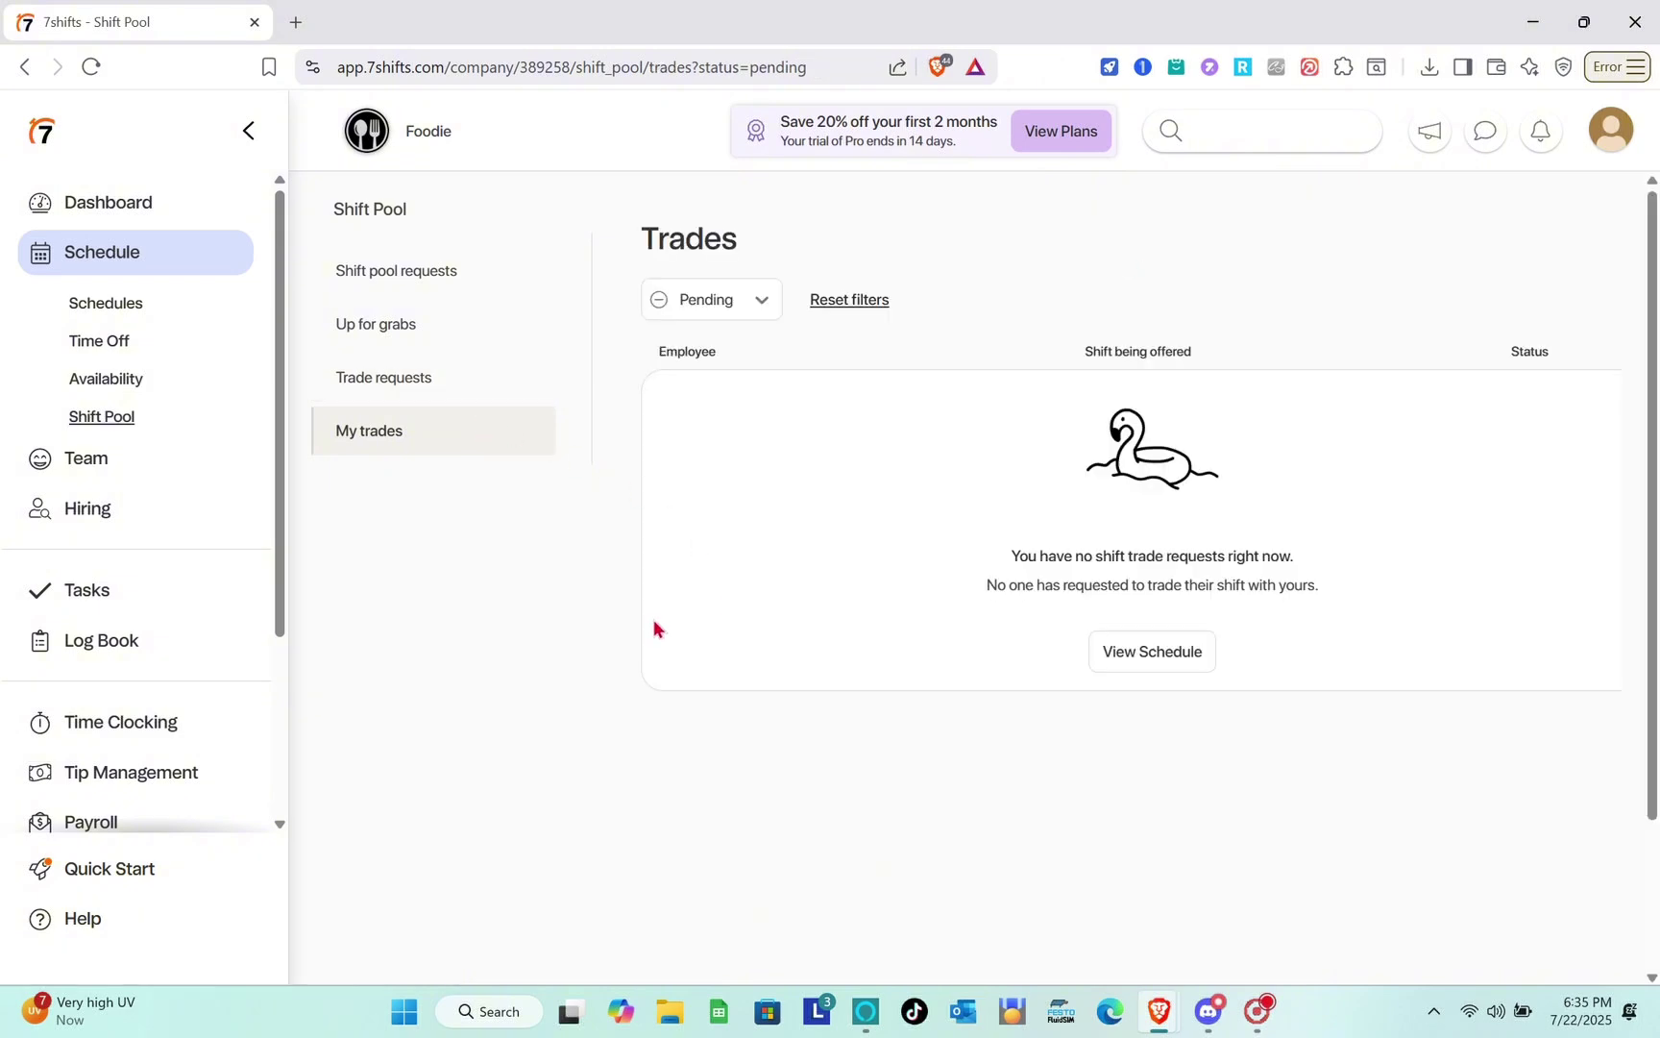
pyautogui.click(97, 305)
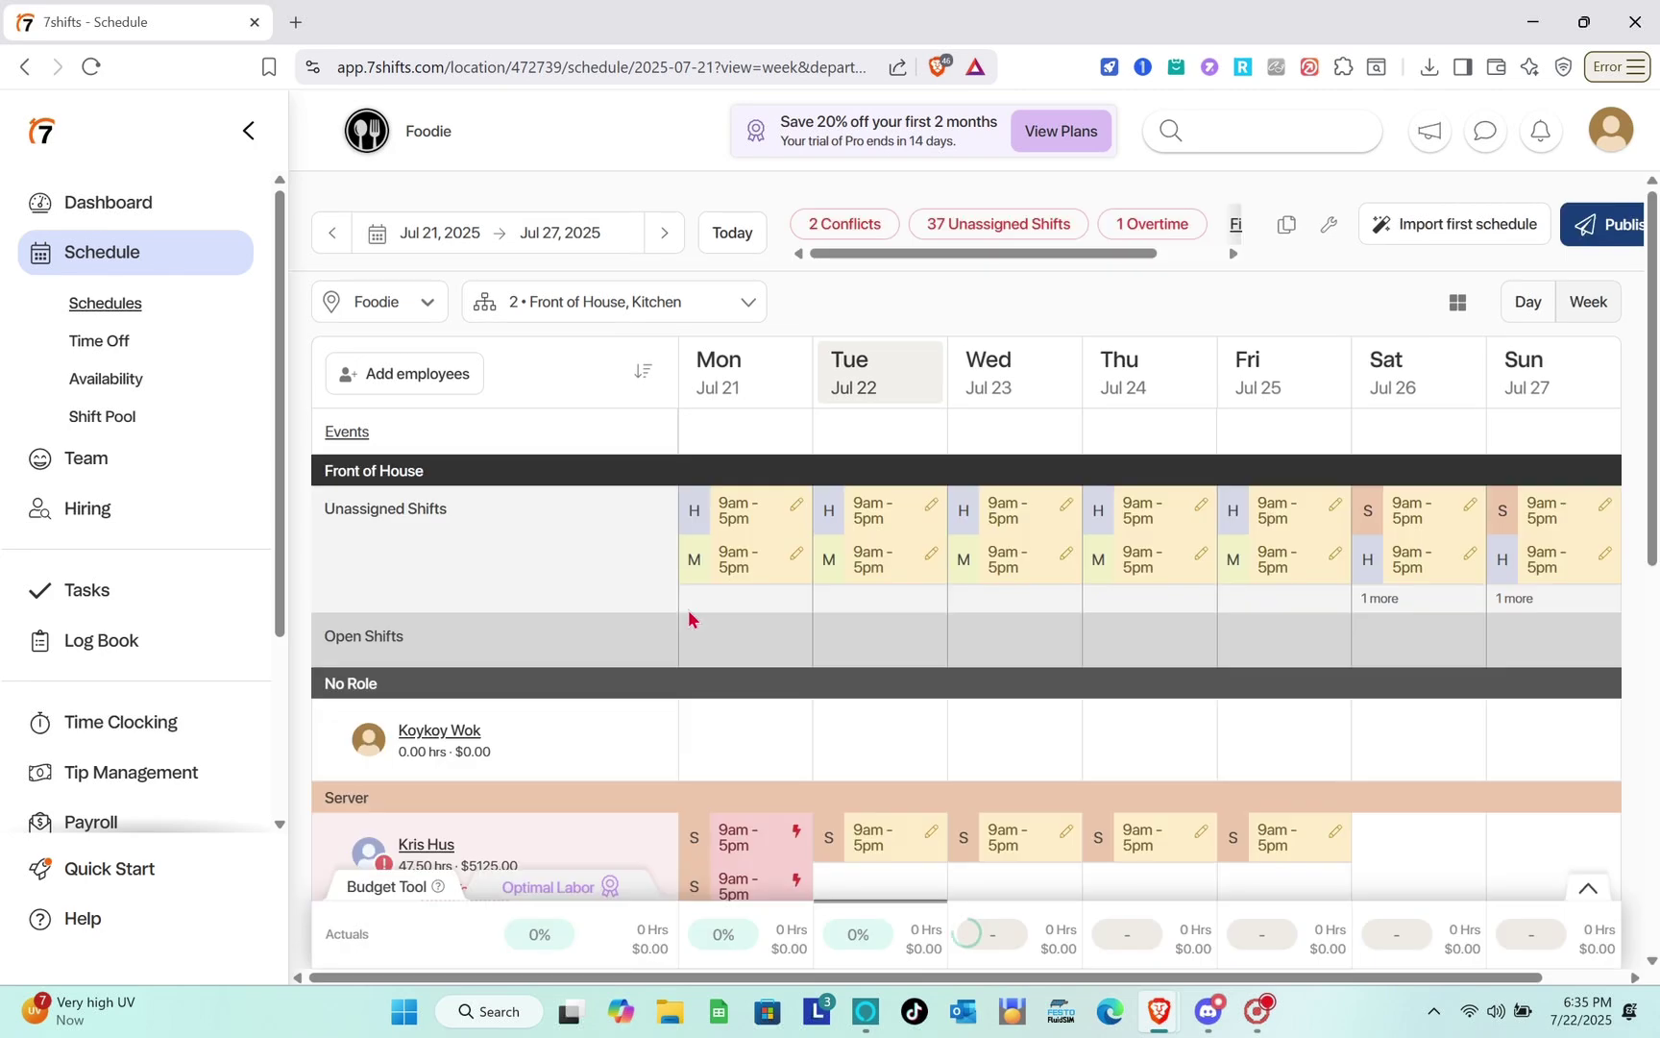
pyautogui.scroll(-2, 688, 615)
pyautogui.scroll(-3, 688, 615)
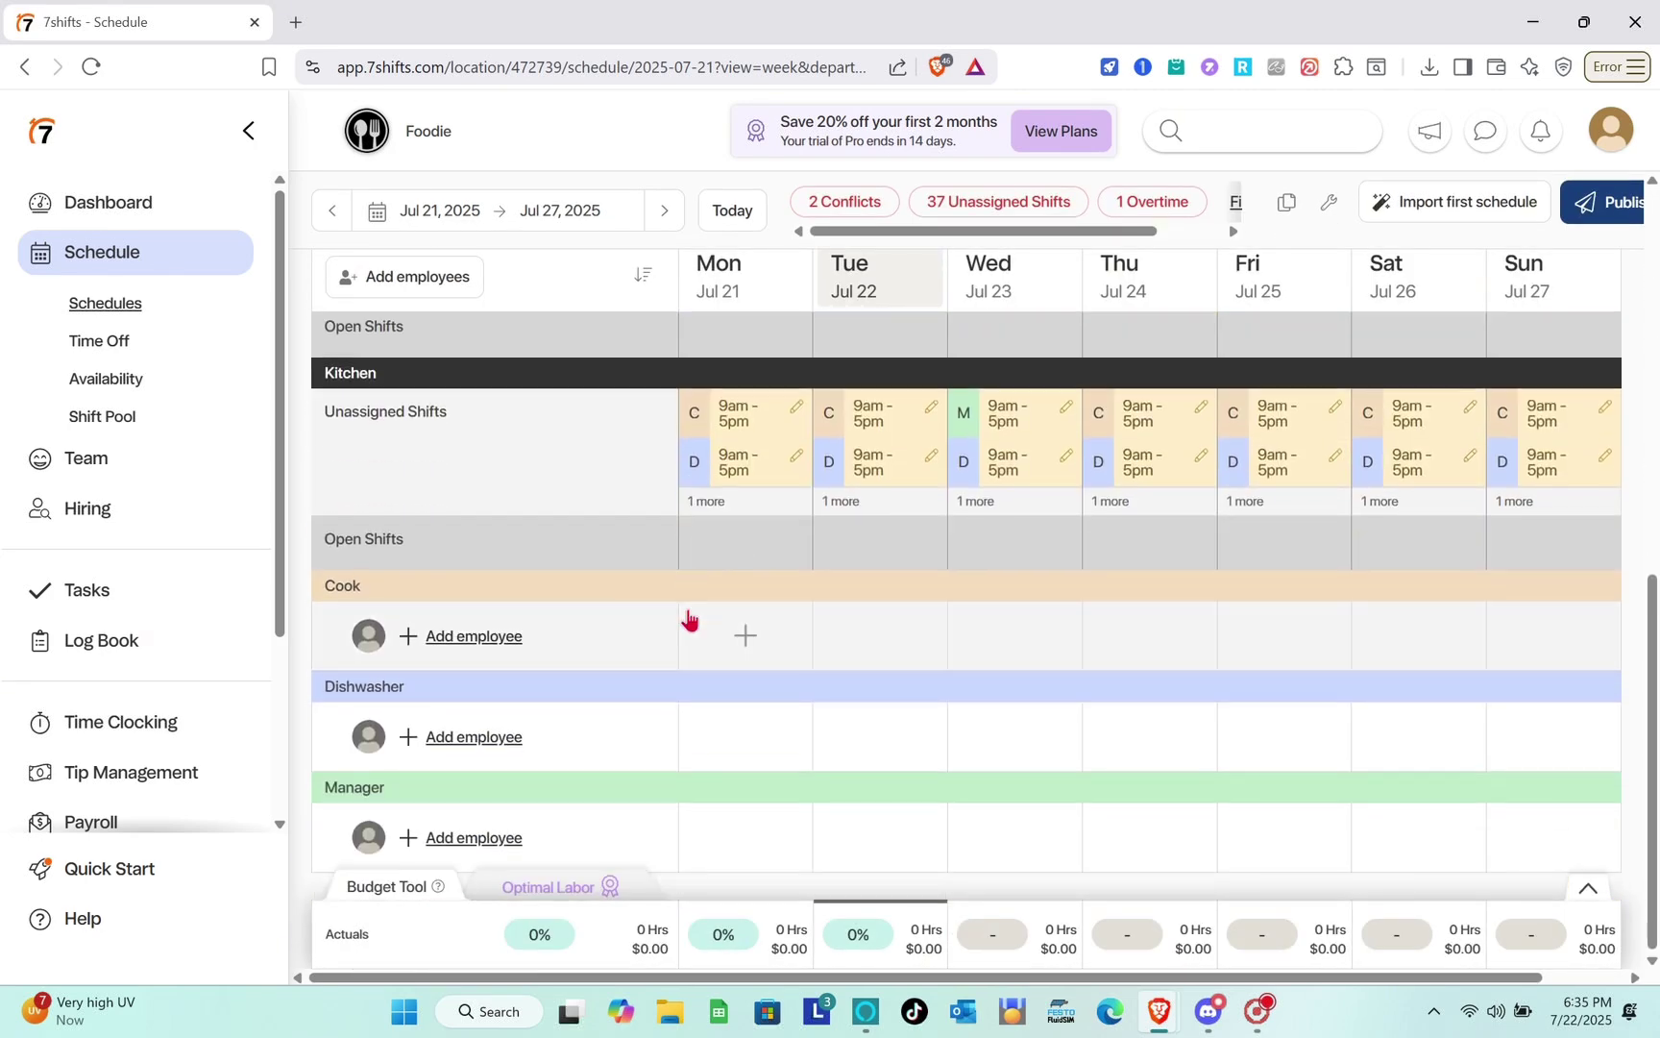
pyautogui.scroll(5, 688, 618)
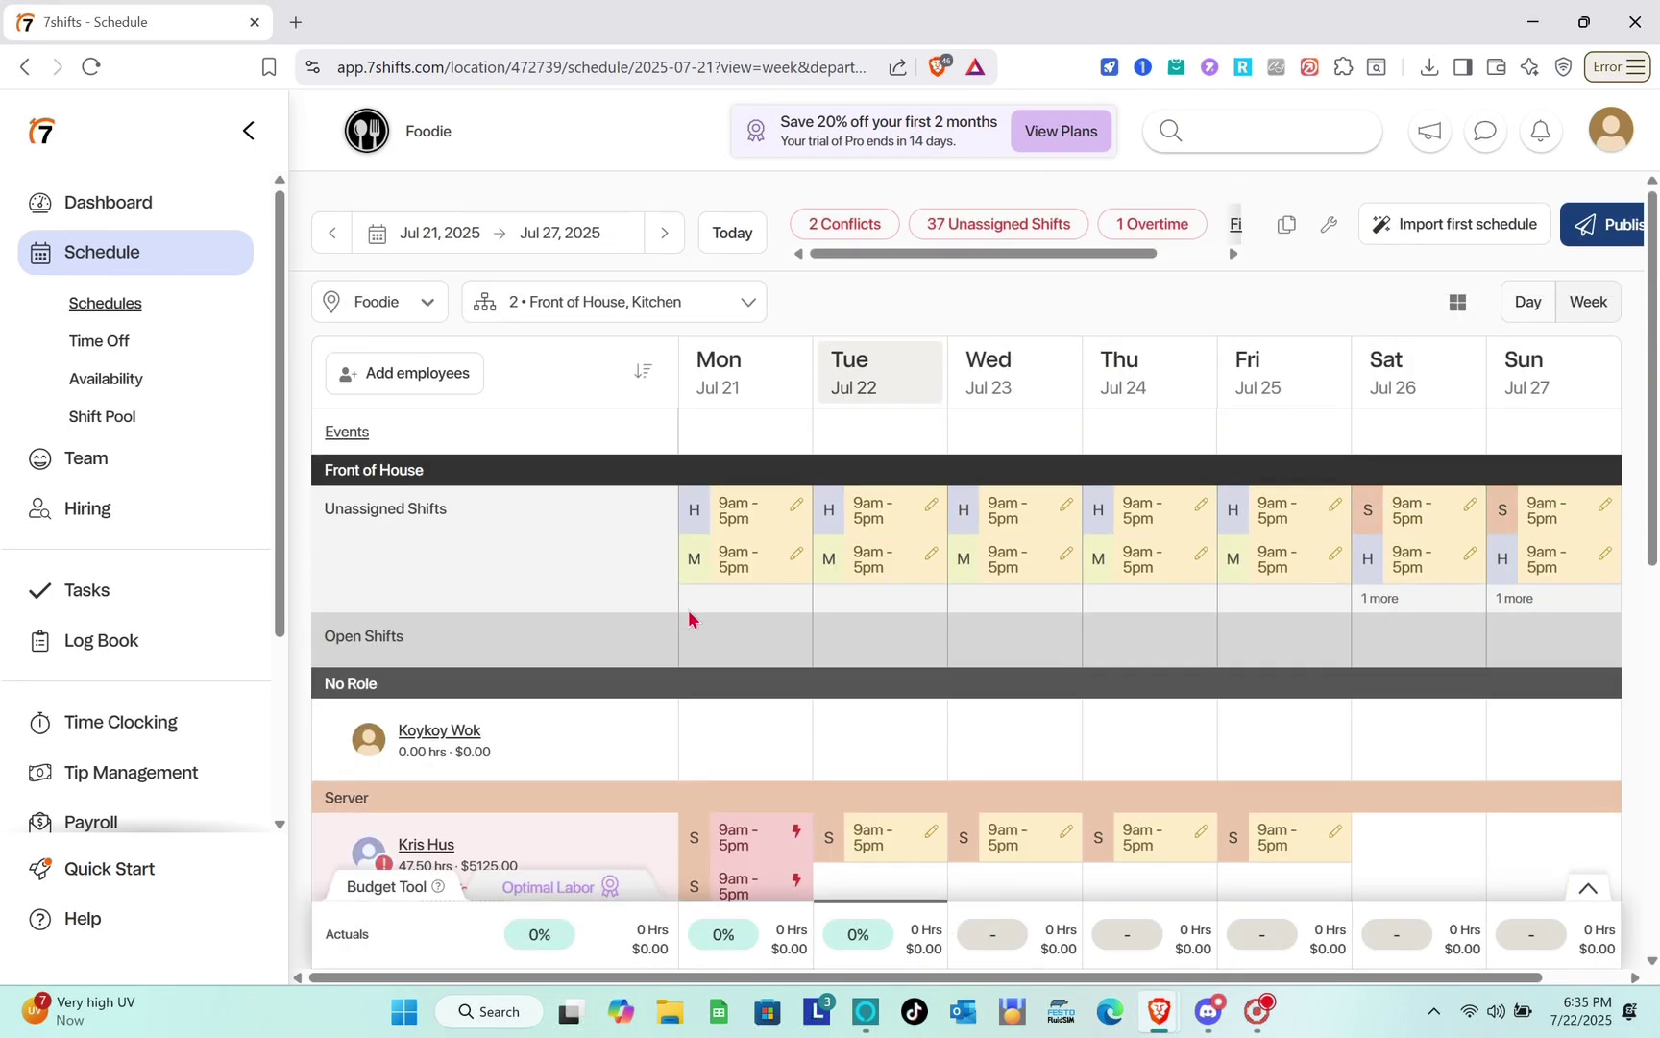
pyautogui.scroll(-2, 1020, 660)
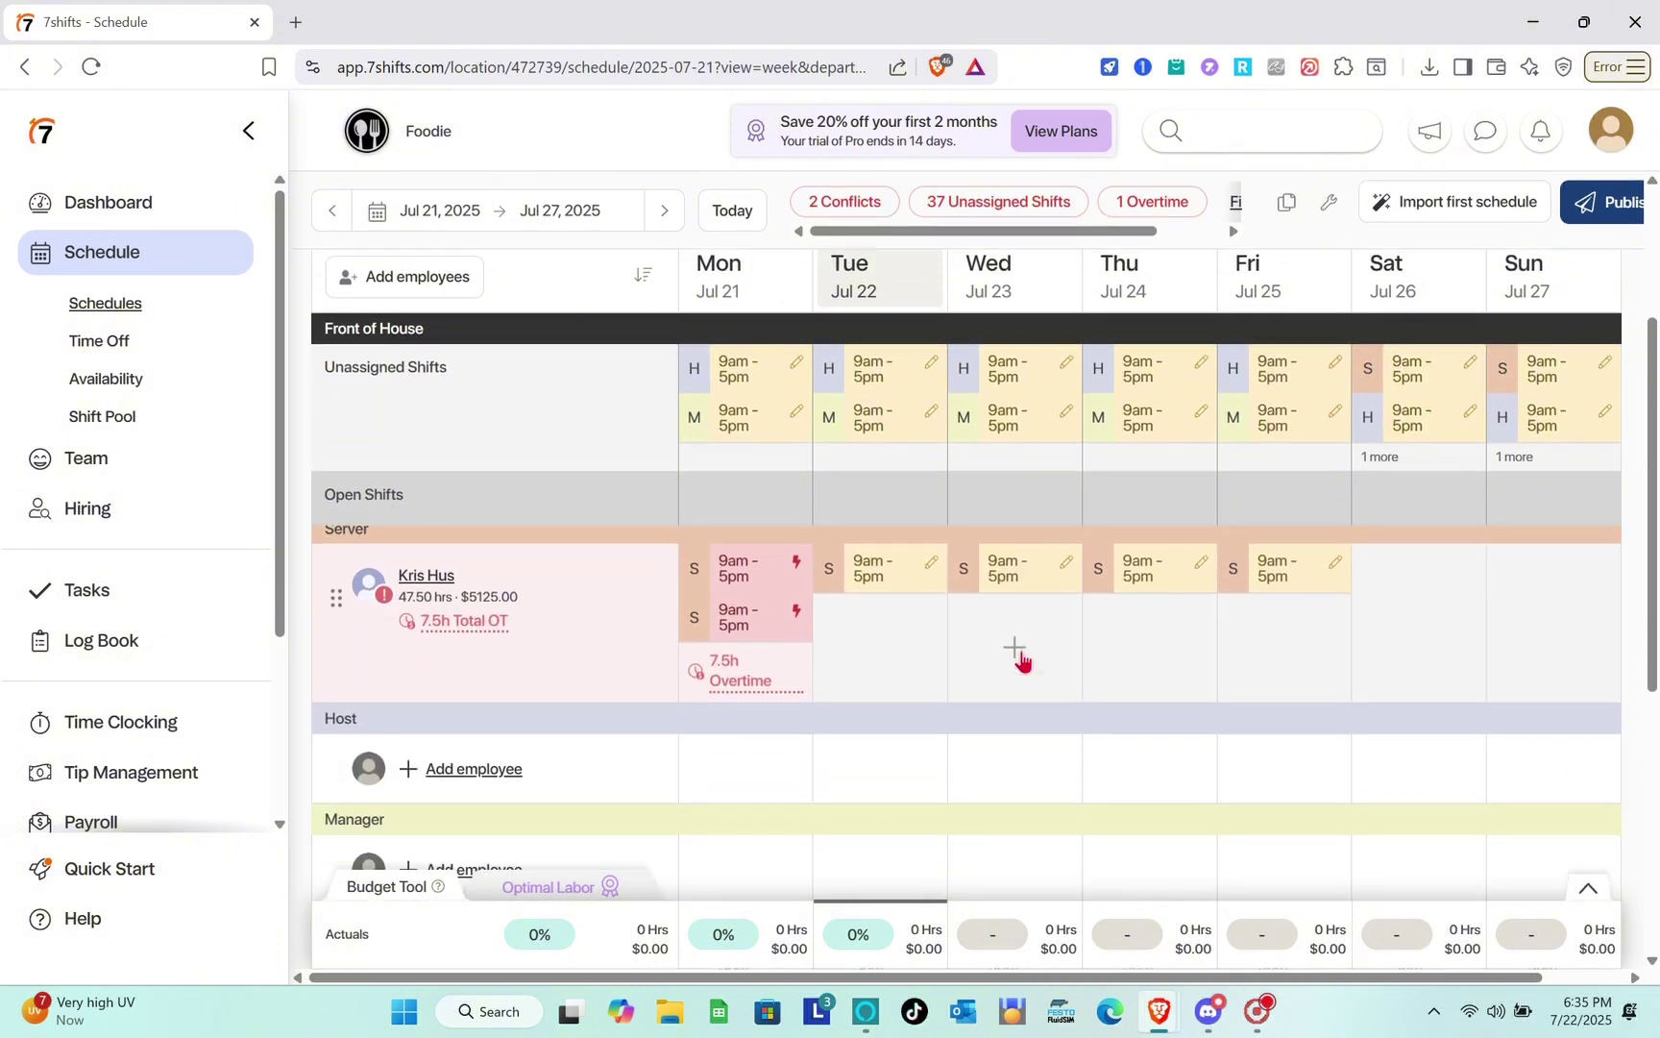
pyautogui.scroll(3, 688, 617)
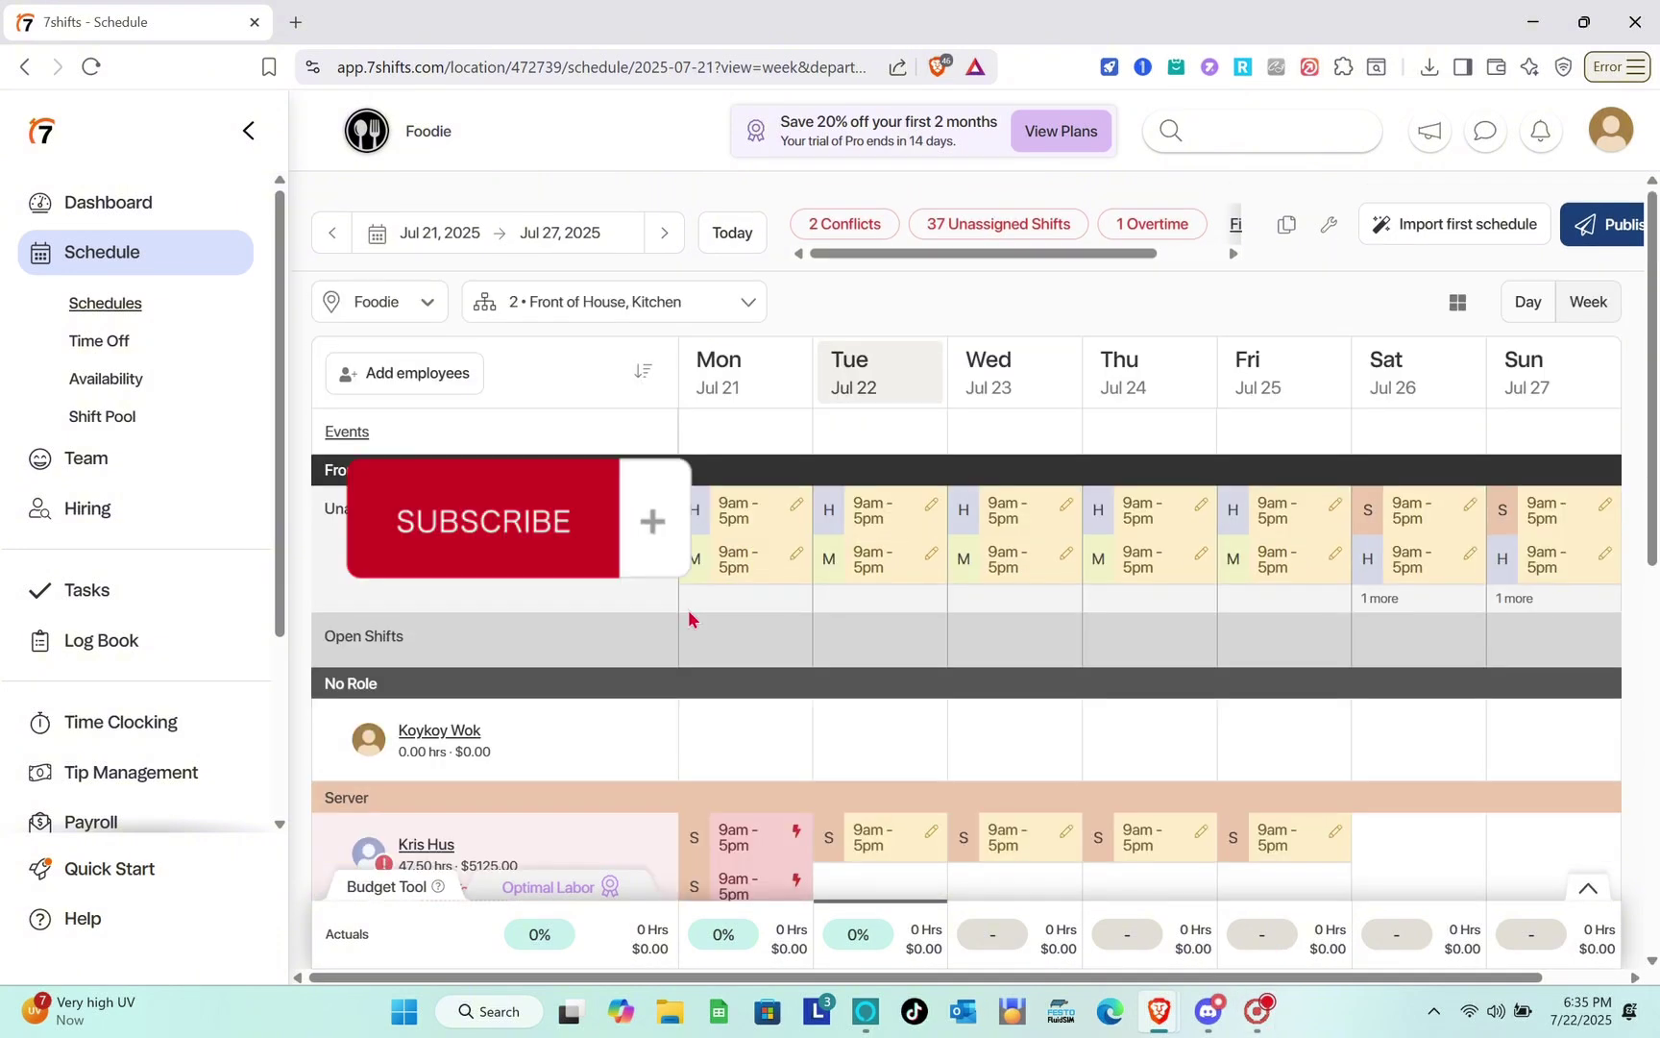
pyautogui.scroll(-1, 1019, 653)
pyautogui.scroll(-1, 1023, 660)
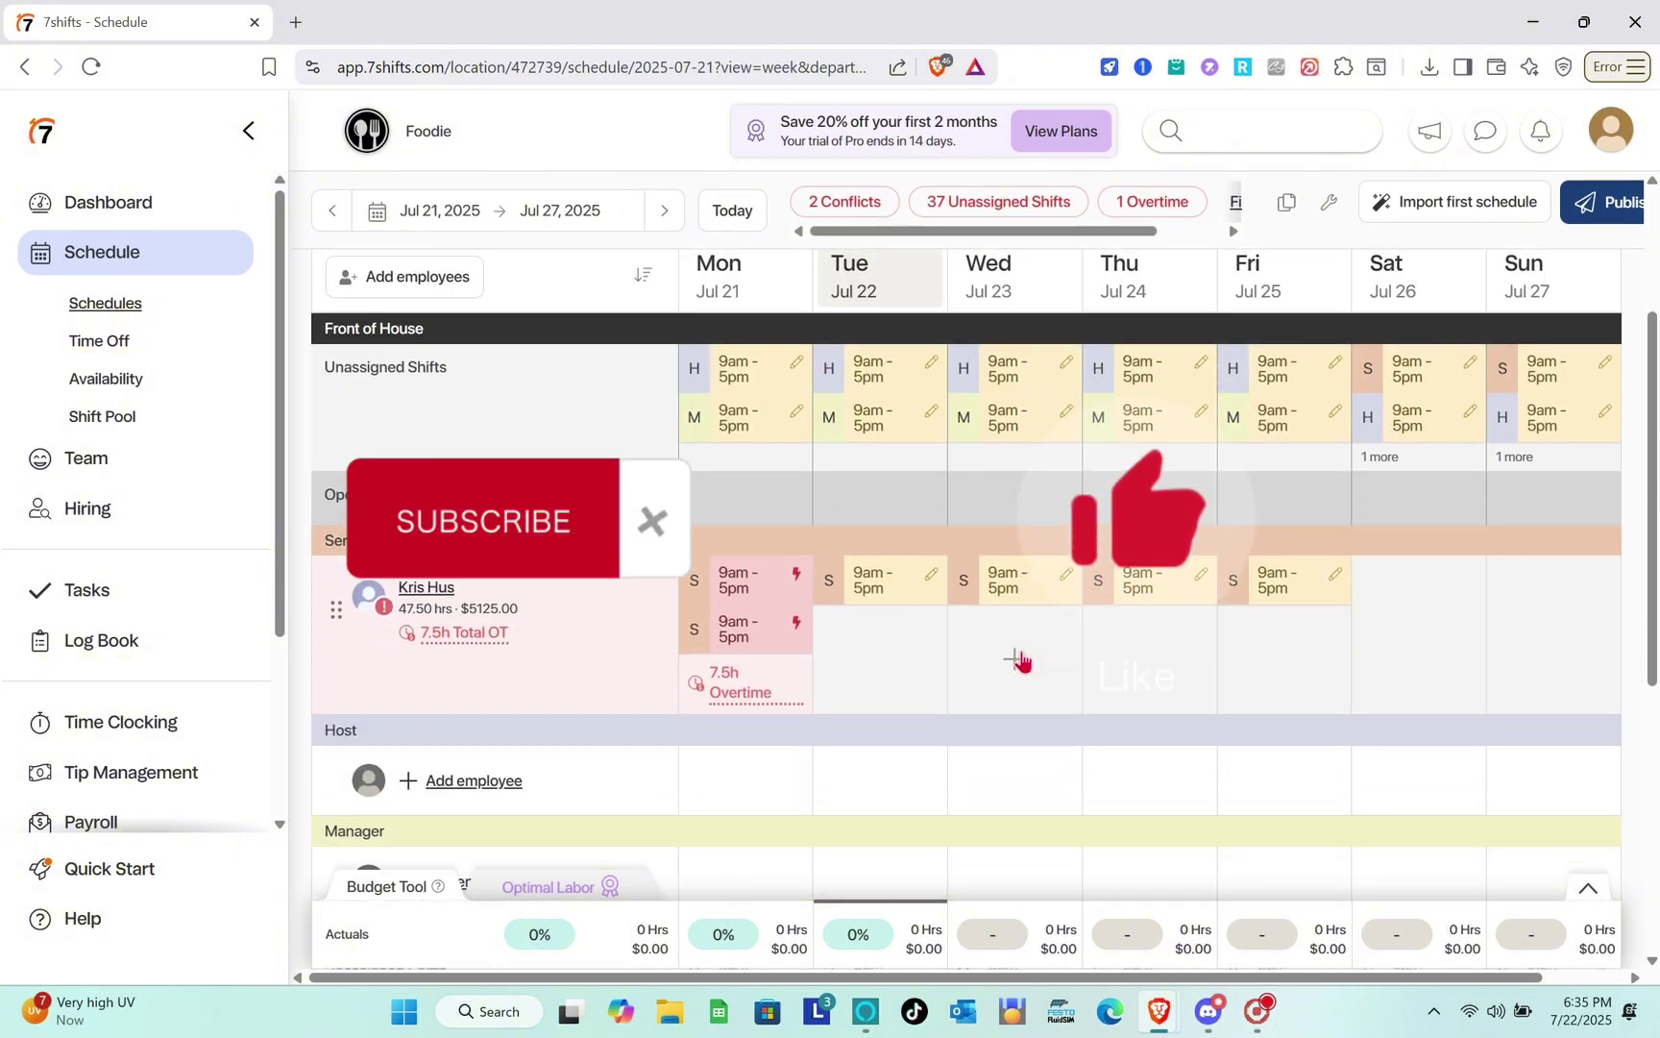